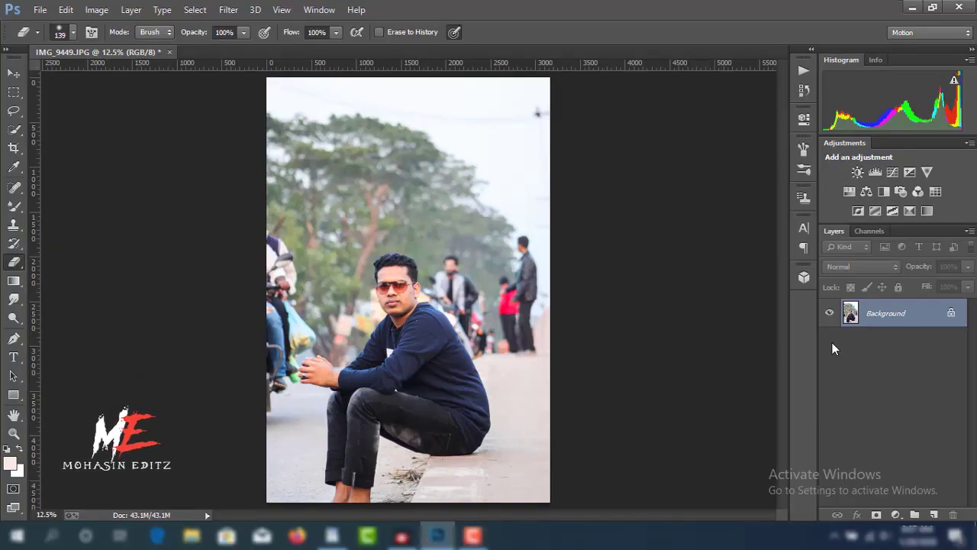
- Duplicate Background and apply Shadows/Highlights with shadows lowered to about 23% and highlights 0
{"action": "left_click_drag", "start_coordinate": [933, 356], "coordinate": [932, 514]}
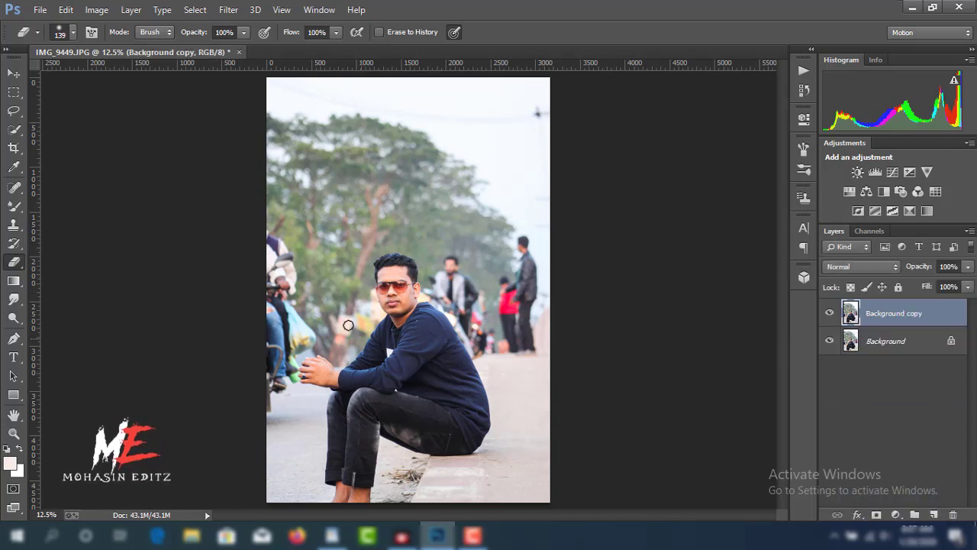
{"action": "left_click", "coordinate": [96, 10]}
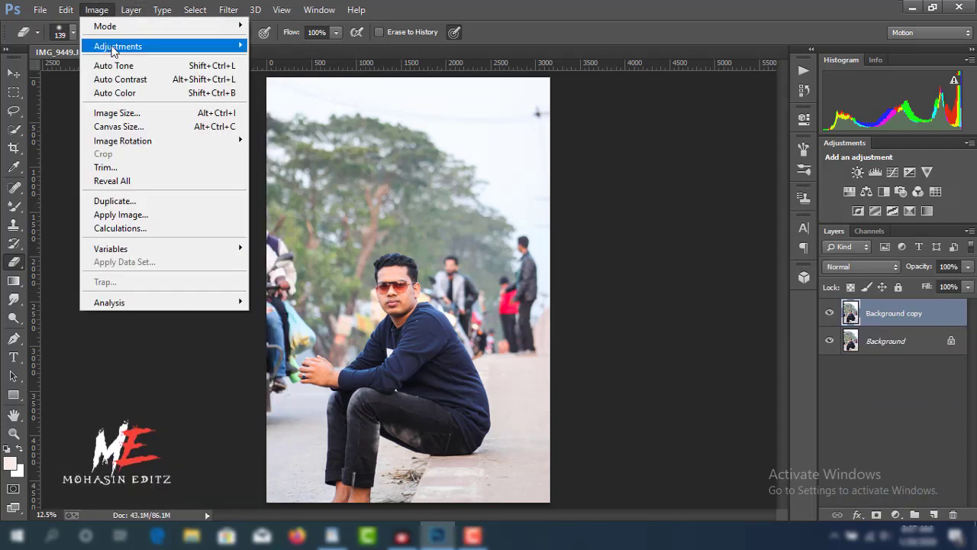
{"action": "mouse_move", "coordinate": [118, 45]}
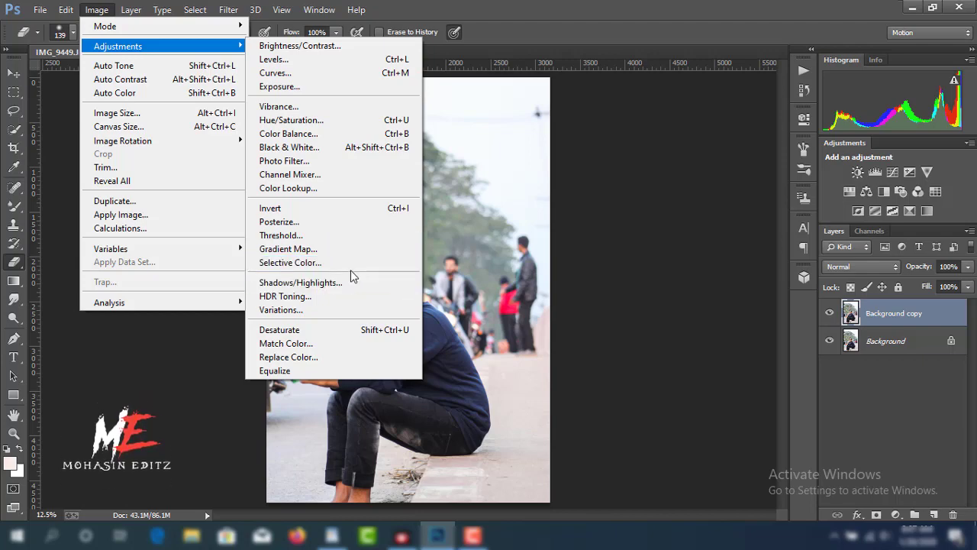
{"action": "left_click", "coordinate": [350, 279]}
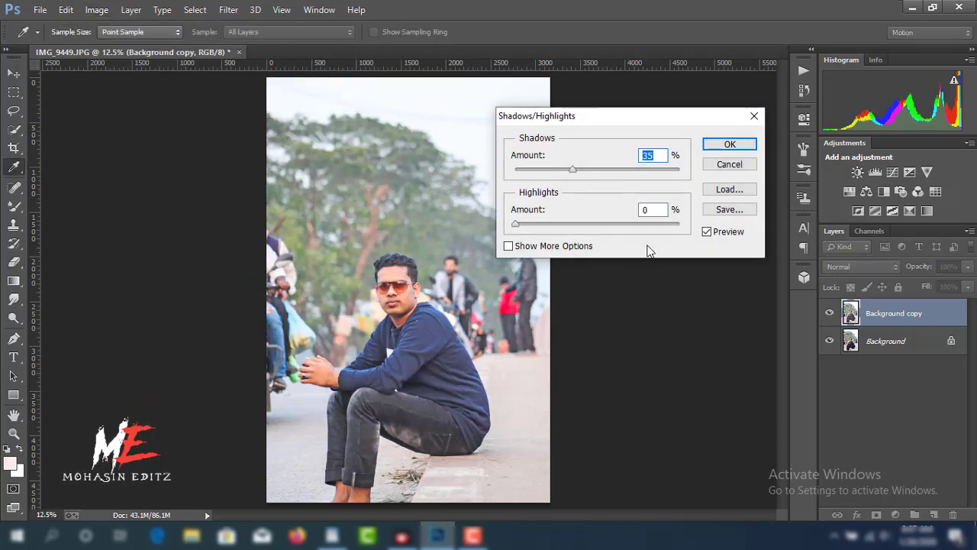
{"action": "left_click_drag", "start_coordinate": [515, 227], "coordinate": [514, 226]}
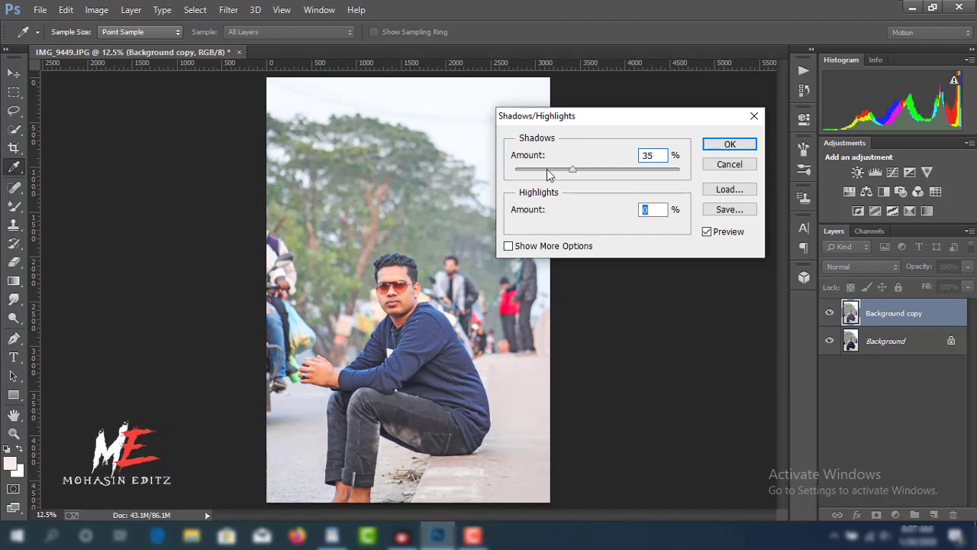
{"action": "left_click_drag", "start_coordinate": [573, 174], "coordinate": [563, 178]}
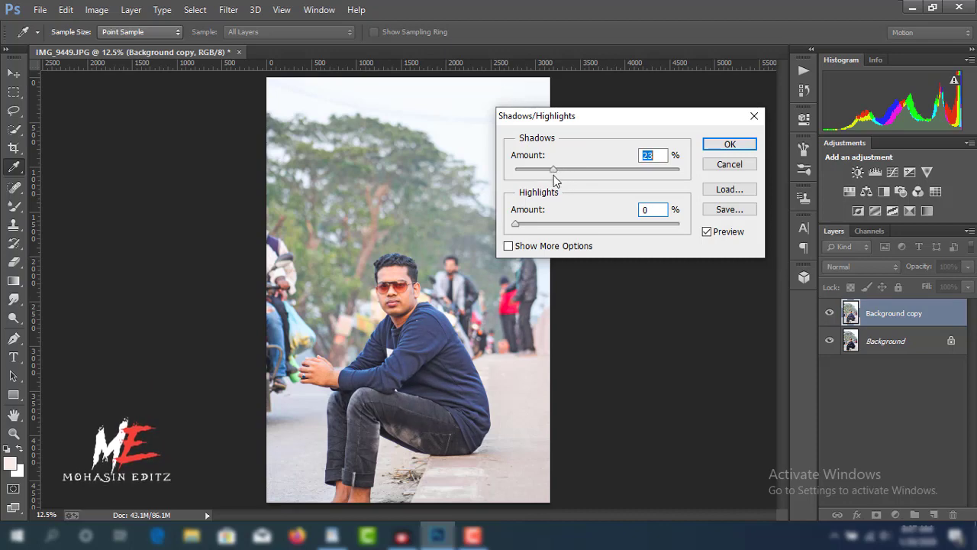
{"action": "left_click", "coordinate": [729, 145]}
{"action": "key", "text": "e"}
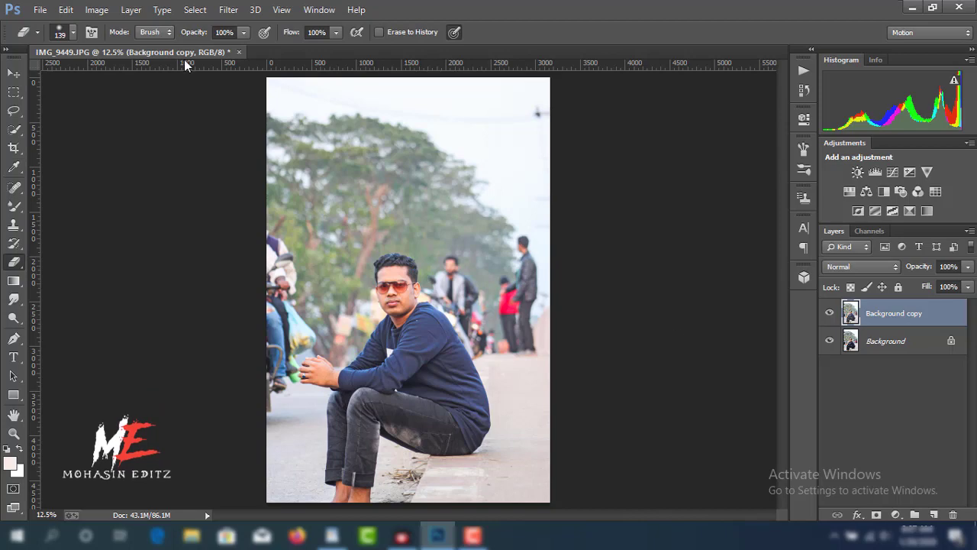
- Apply a Camera Raw filter to Background copy, raising Blues saturation to +42 and Purples to +38
{"action": "left_click", "coordinate": [229, 9]}
{"action": "left_click", "coordinate": [328, 93]}
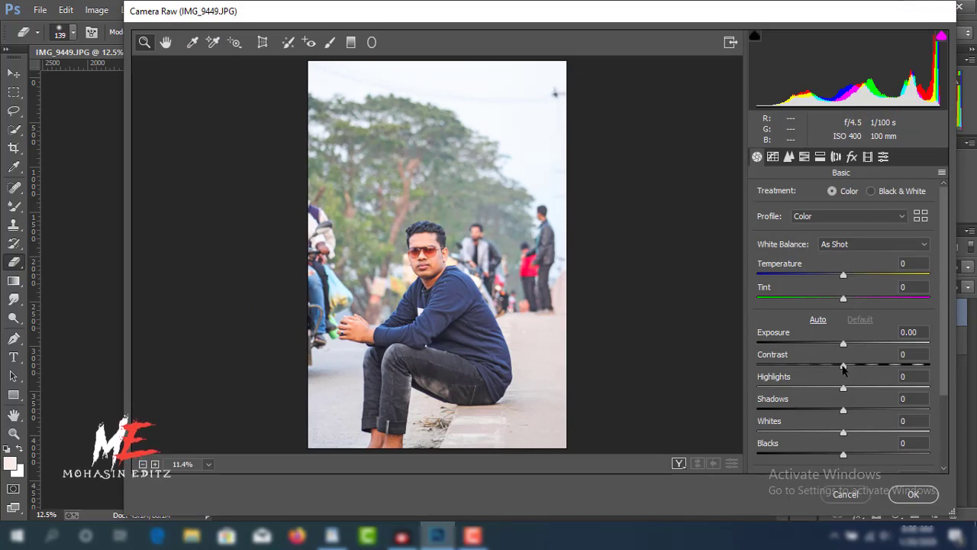
{"action": "left_click", "coordinate": [804, 157]}
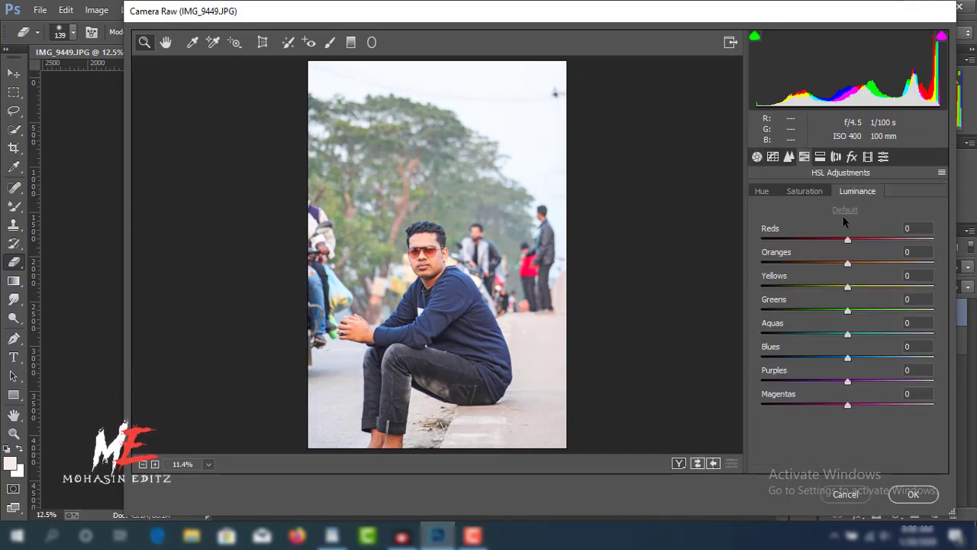
{"action": "left_click", "coordinate": [816, 191]}
{"action": "mouse_move", "coordinate": [847, 357]}
{"action": "left_mouse_down"}
{"action": "mouse_move", "coordinate": [865, 358]}
{"action": "mouse_move", "coordinate": [864, 381]}
{"action": "mouse_move", "coordinate": [881, 380]}
{"action": "left_mouse_up"}
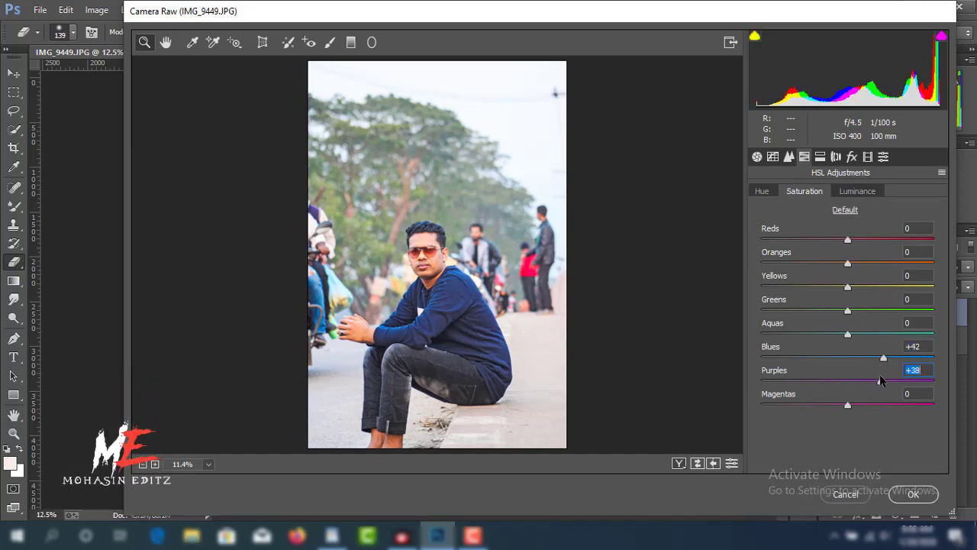
{"action": "left_click", "coordinate": [913, 494]}
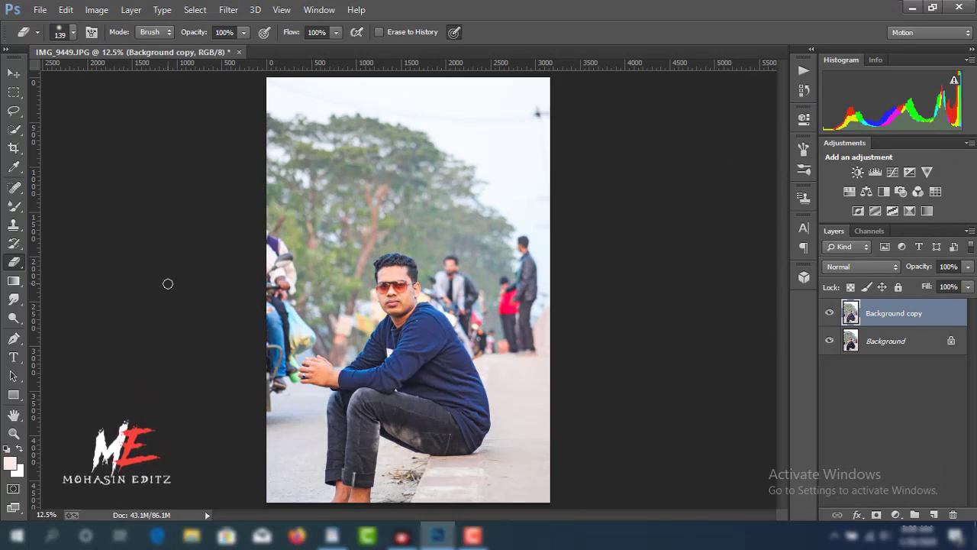
{"action": "key", "text": "ctrl+plus"}
{"action": "key", "text": "ctrl+plus"}
{"action": "key", "text": "ctrl+plus"}
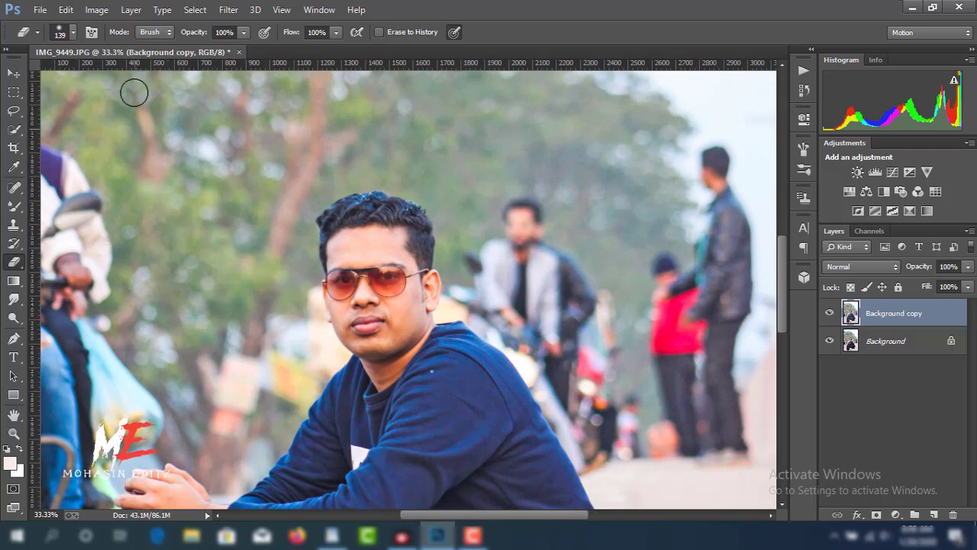
- Quick-select the man's hair, forehead, face, neck, sweater and clasped hands
{"action": "left_click", "coordinate": [13, 129]}
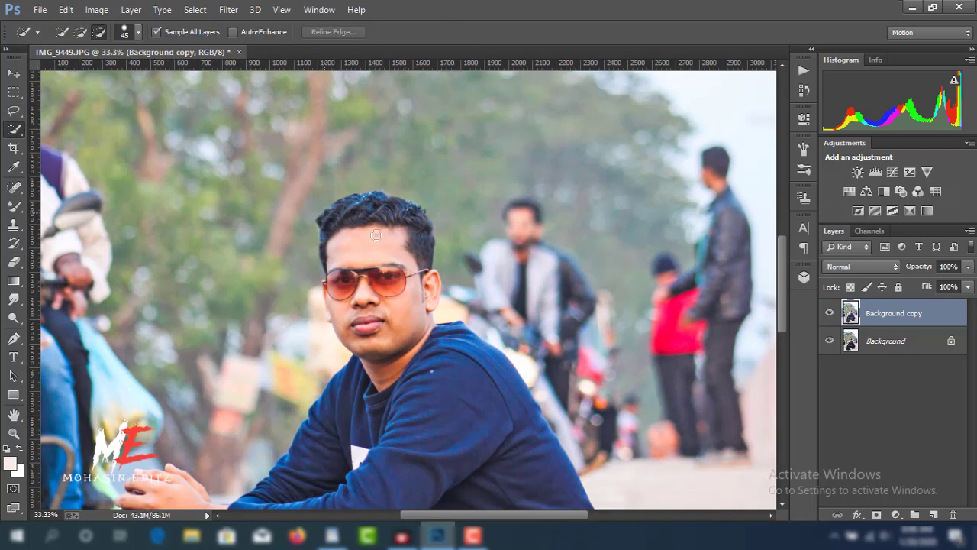
{"action": "left_click_drag", "start_coordinate": [376, 235], "coordinate": [372, 239]}
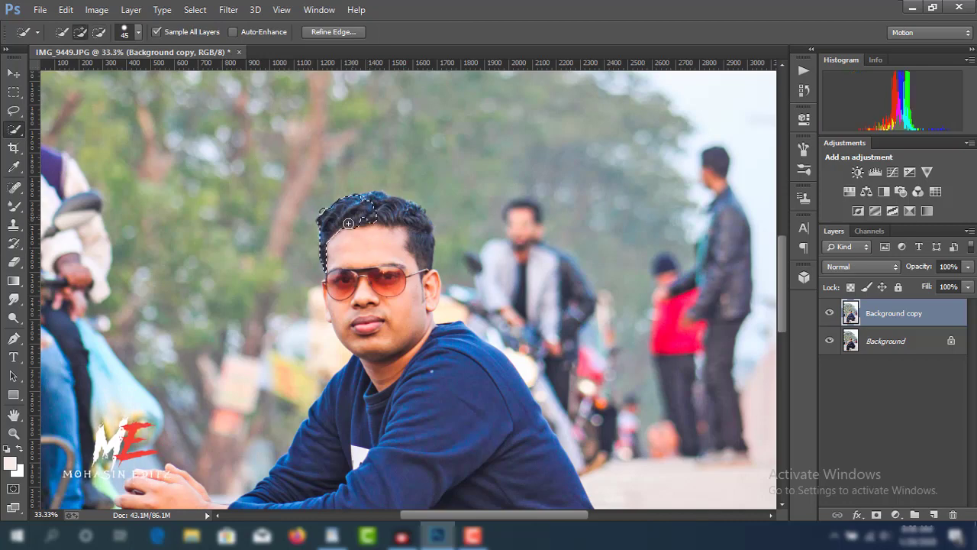
{"action": "mouse_move", "coordinate": [348, 222]}
{"action": "left_mouse_down"}
{"action": "mouse_move", "coordinate": [380, 211]}
{"action": "mouse_move", "coordinate": [379, 228]}
{"action": "left_mouse_up"}
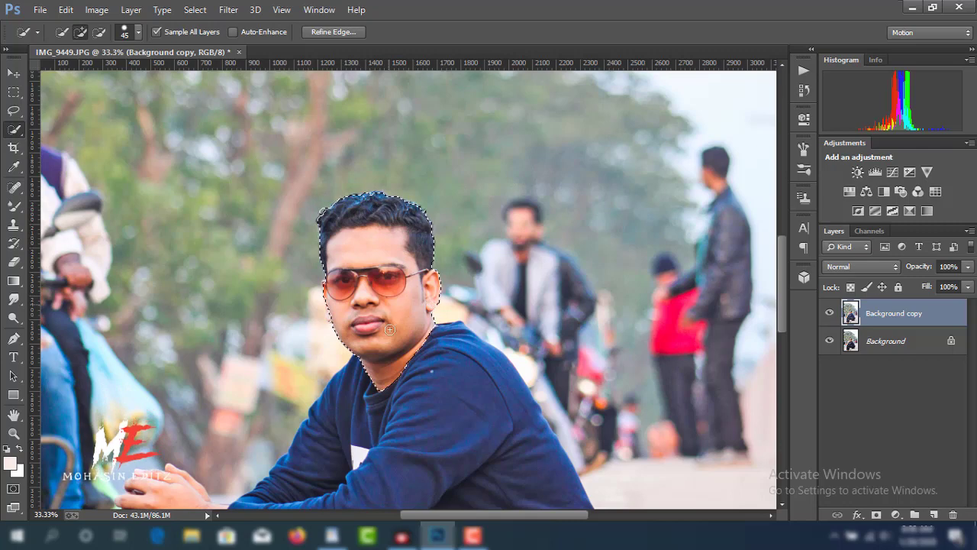
{"action": "left_click_drag", "start_coordinate": [448, 348], "coordinate": [465, 445]}
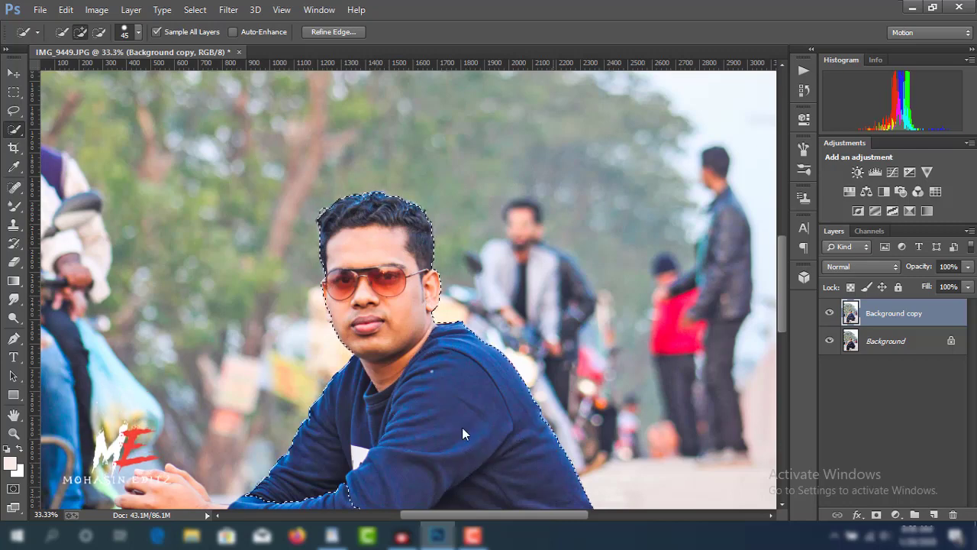
{"action": "scroll", "coordinate": [741, 323], "scroll_direction": "down", "scroll_amount": 3}
{"action": "scroll", "coordinate": [787, 332], "scroll_direction": "down", "scroll_amount": 3}
{"action": "scroll", "coordinate": [783, 348], "scroll_direction": "down", "scroll_amount": 2}
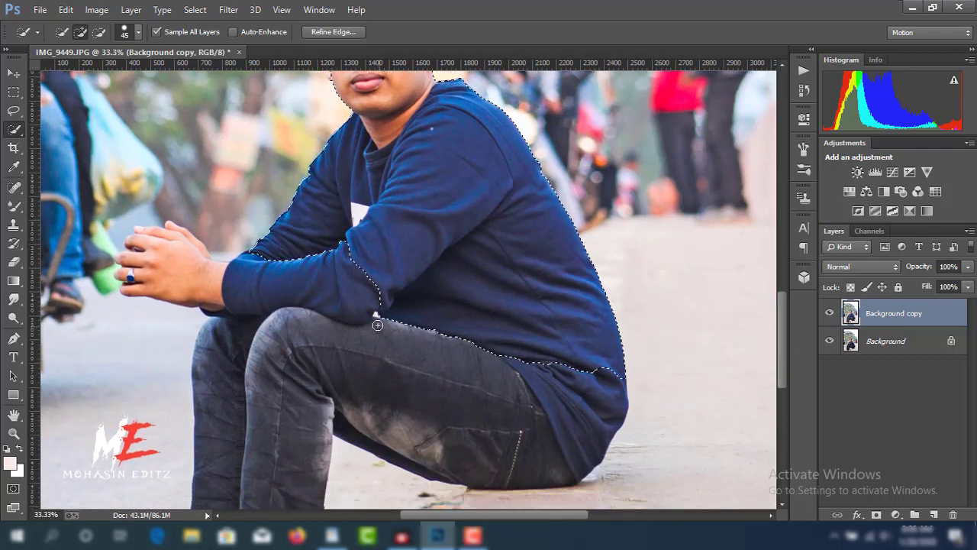
{"action": "mouse_move", "coordinate": [377, 326]}
{"action": "left_mouse_down"}
{"action": "mouse_move", "coordinate": [122, 275]}
{"action": "mouse_move", "coordinate": [127, 260]}
{"action": "left_mouse_up"}
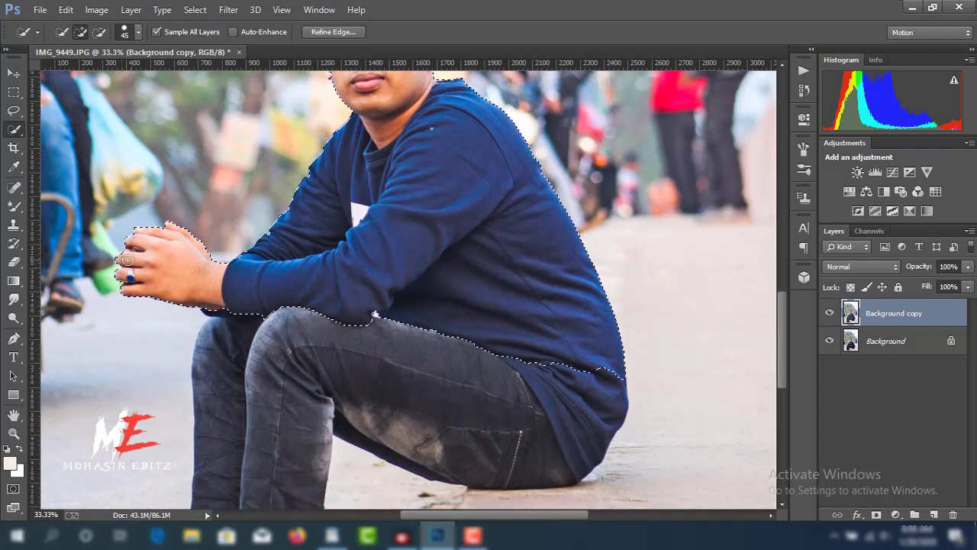
- Extend the selection down over the jeans and remove the background bulge beside the cheek
{"action": "scroll", "coordinate": [188, 264], "scroll_direction": "down", "scroll_amount": 1}
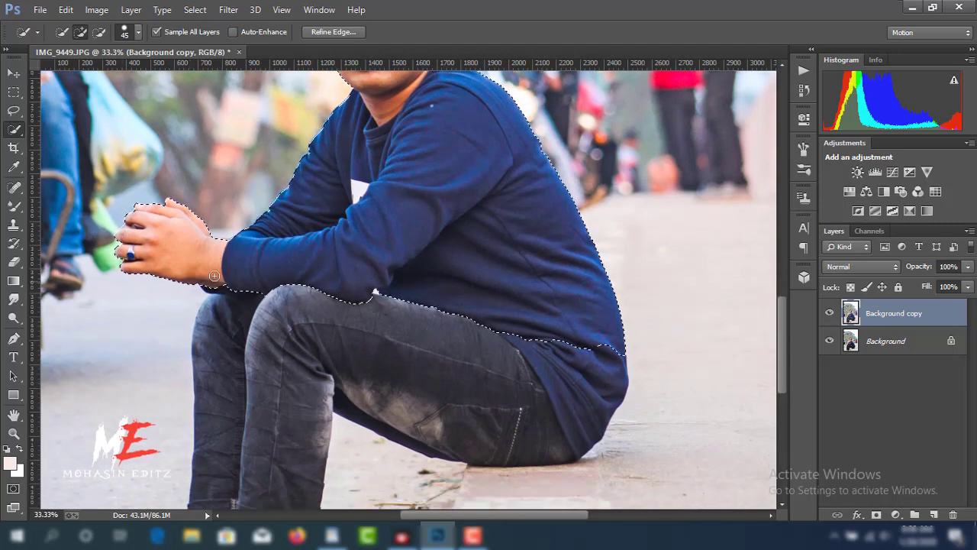
{"action": "left_click_drag", "start_coordinate": [187, 264], "coordinate": [475, 369]}
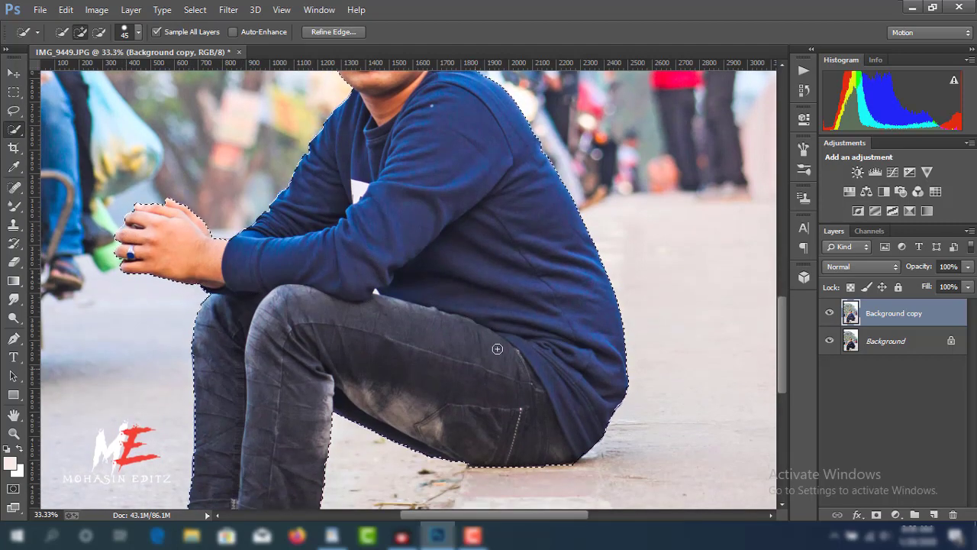
{"action": "scroll", "coordinate": [491, 338], "scroll_direction": "down", "scroll_amount": 3}
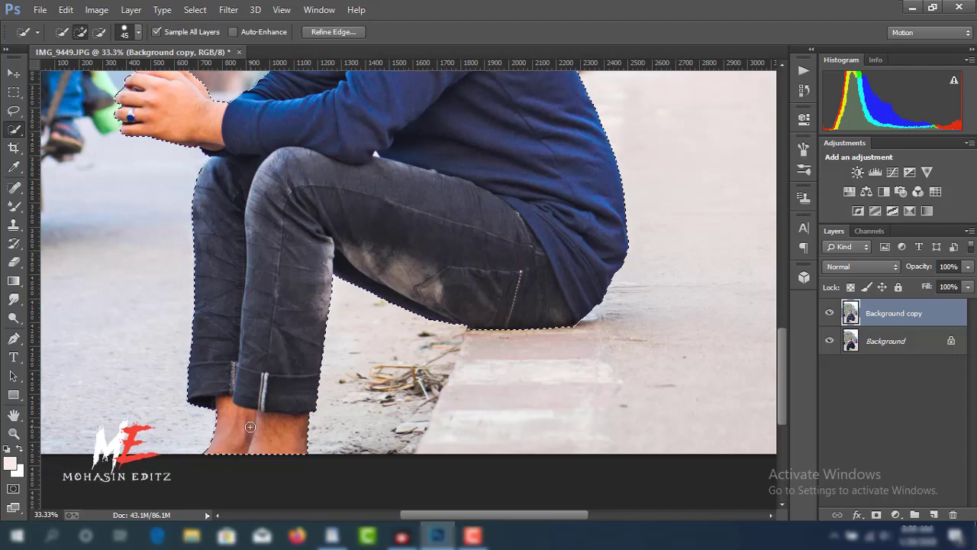
{"action": "left_click_drag", "start_coordinate": [786, 391], "coordinate": [770, 325]}
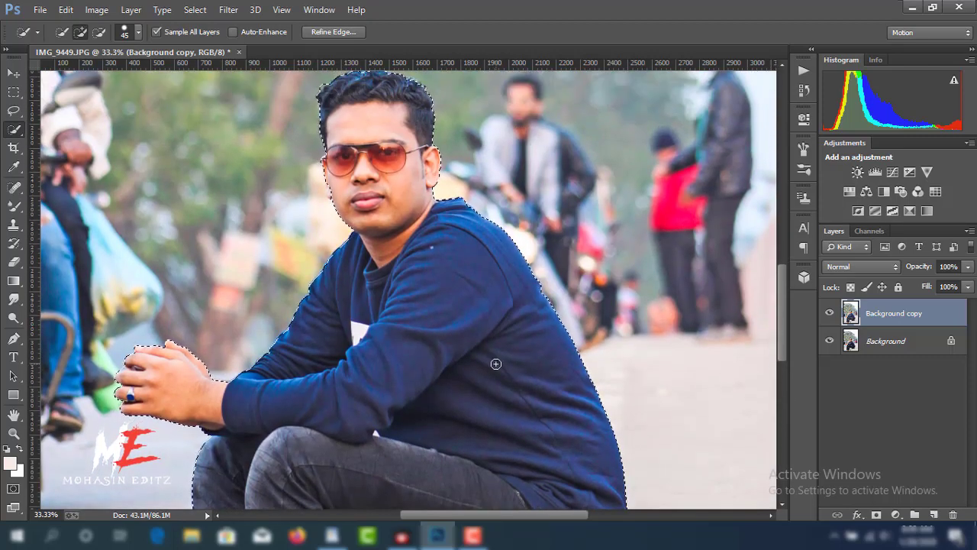
{"action": "scroll", "coordinate": [495, 364], "scroll_direction": "up", "scroll_amount": 1}
{"action": "scroll", "coordinate": [495, 364], "scroll_direction": "up", "scroll_amount": 1}
{"action": "scroll", "coordinate": [493, 357], "scroll_direction": "up", "scroll_amount": 1}
{"action": "scroll", "coordinate": [490, 351], "scroll_direction": "up", "scroll_amount": 5}
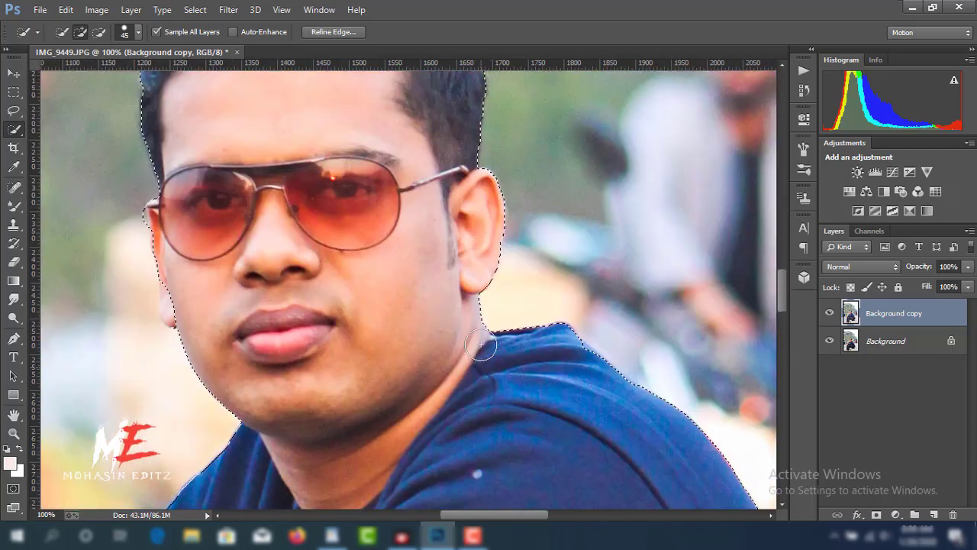
{"action": "scroll", "coordinate": [490, 351], "scroll_direction": "up", "scroll_amount": 1}
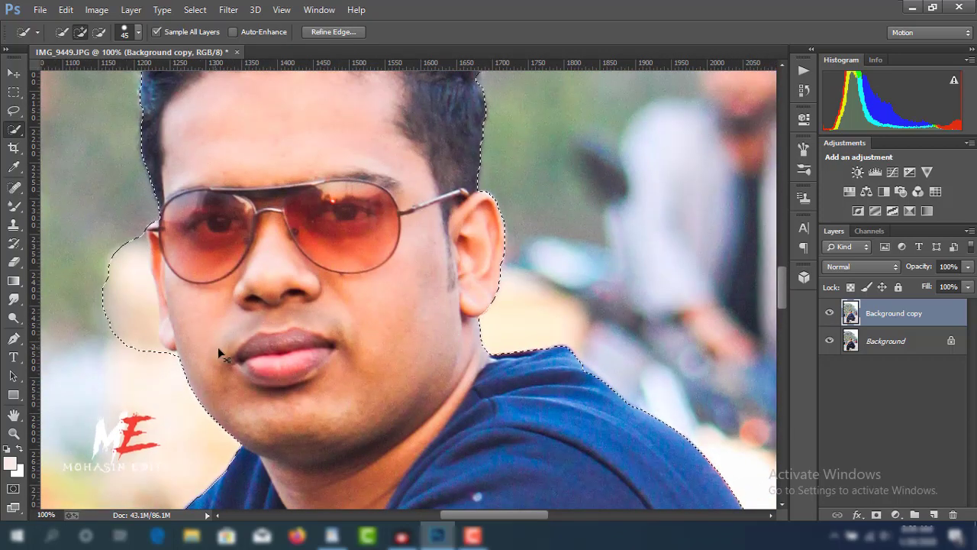
{"action": "left_click_drag", "start_coordinate": [219, 347], "coordinate": [83, 241]}
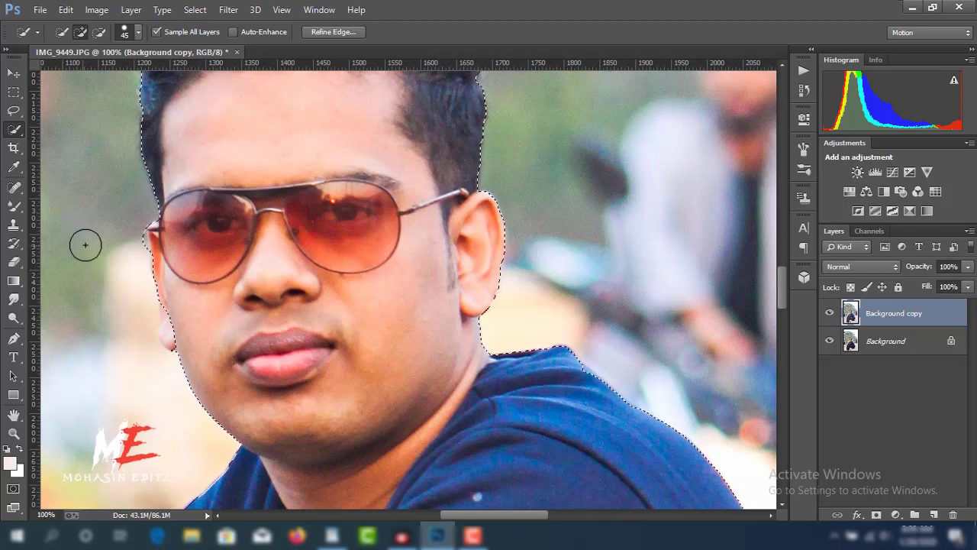
- Reshape the selection edge around the man's ear with the Lasso
{"action": "left_click", "coordinate": [11, 112]}
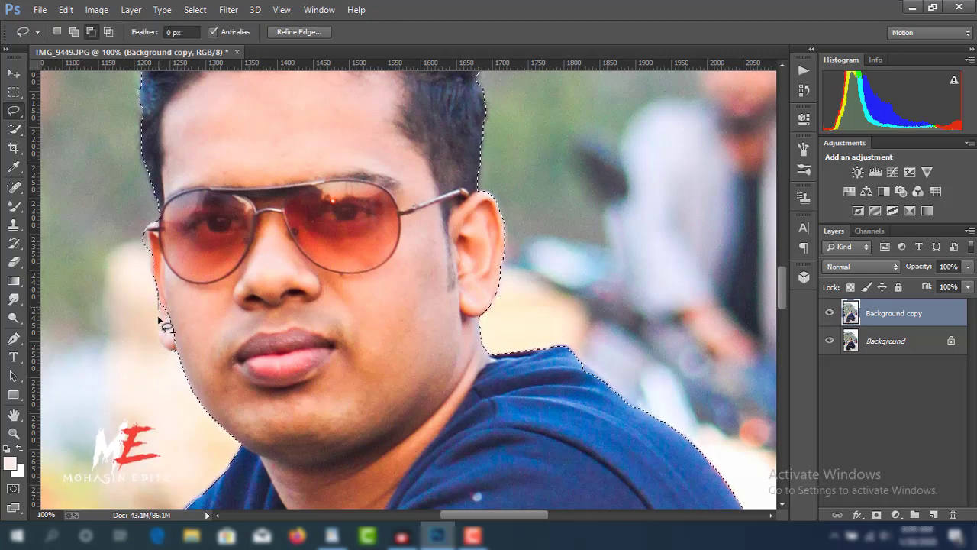
{"action": "left_click_drag", "start_coordinate": [160, 291], "coordinate": [178, 348]}
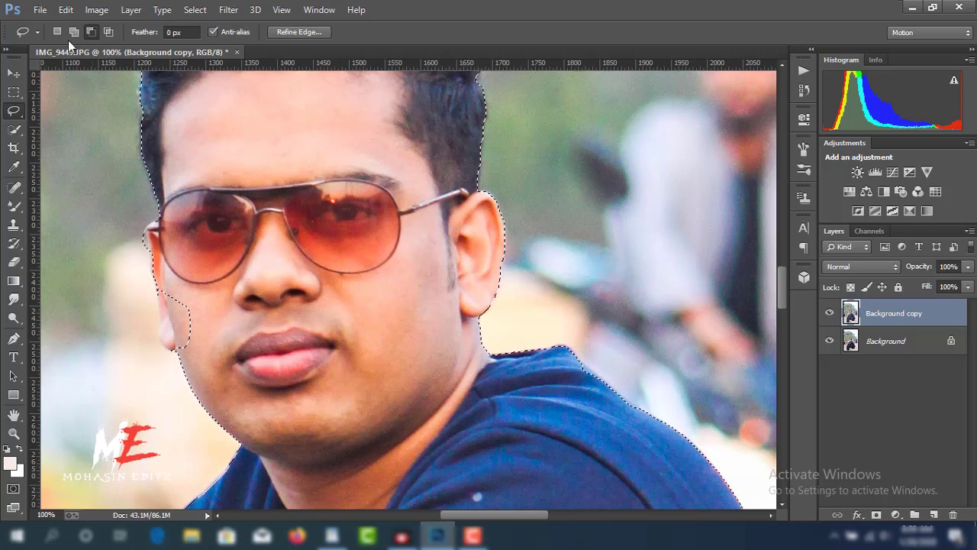
{"action": "left_click_drag", "start_coordinate": [156, 307], "coordinate": [159, 343]}
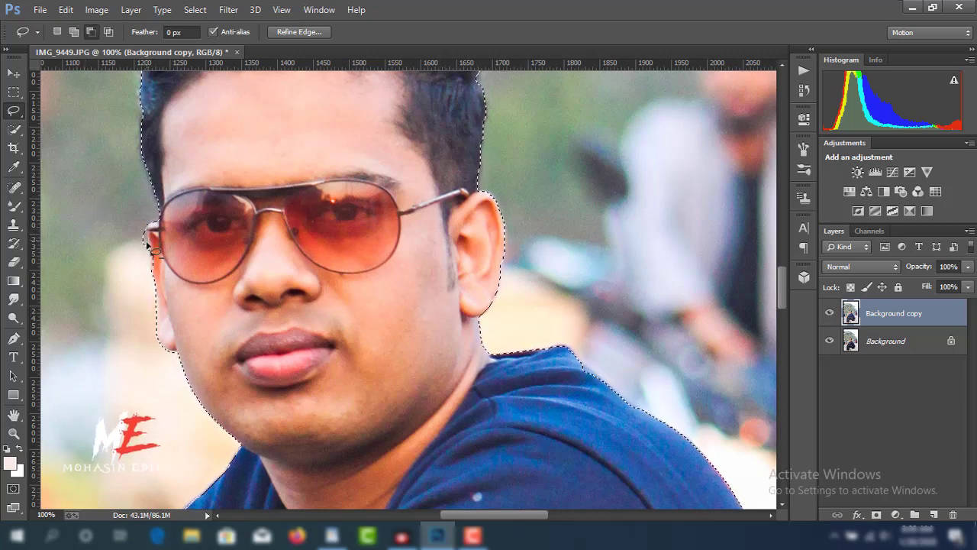
{"action": "scroll", "coordinate": [145, 284], "scroll_direction": "up", "scroll_amount": 3}
{"action": "scroll", "coordinate": [184, 277], "scroll_direction": "up", "scroll_amount": 3}
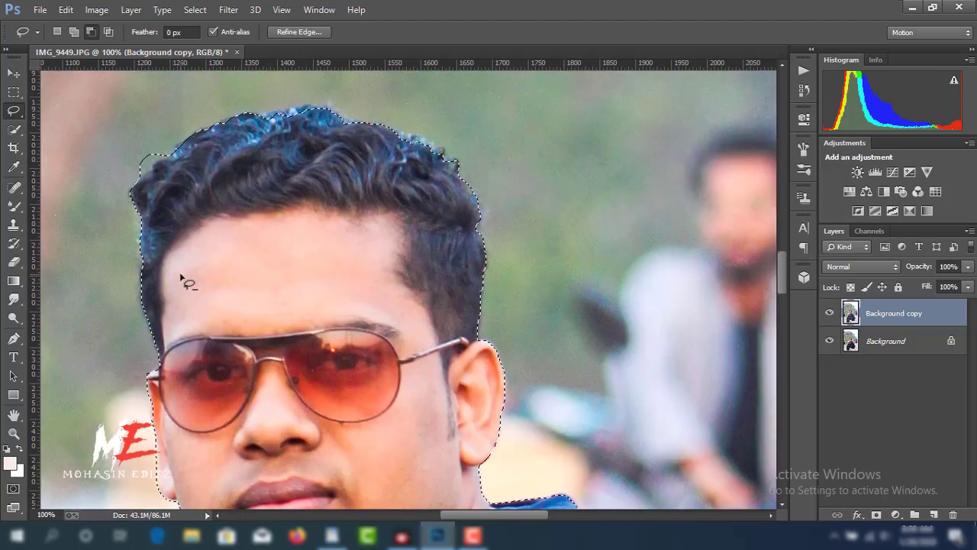
- Add the top of the man's hair to the selection and check the outline
{"action": "left_click", "coordinate": [75, 32]}
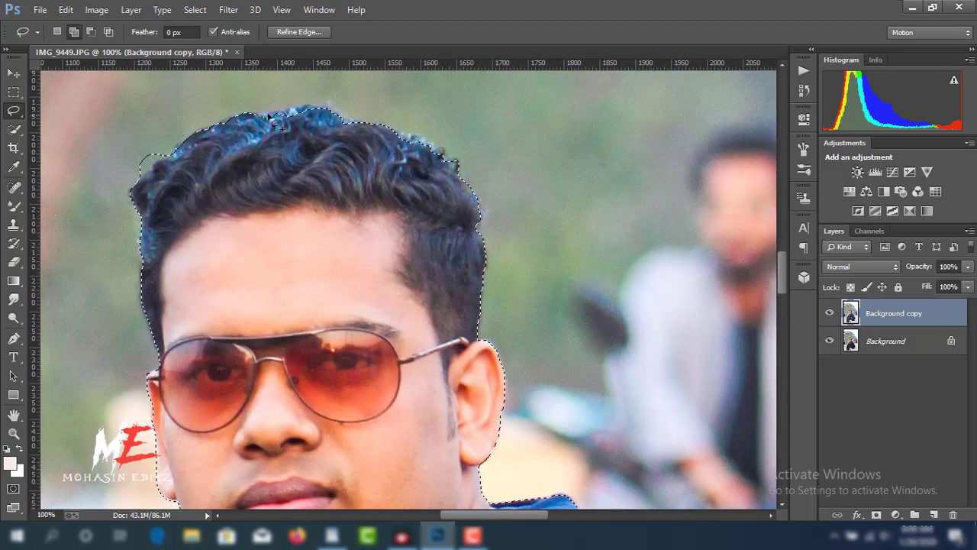
{"action": "left_click_drag", "start_coordinate": [321, 116], "coordinate": [412, 145]}
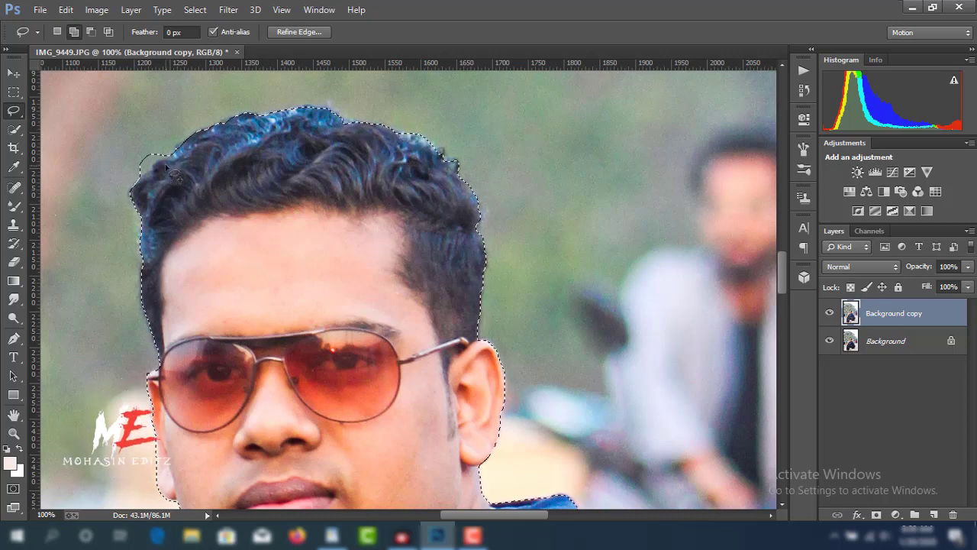
{"action": "left_click", "coordinate": [90, 32]}
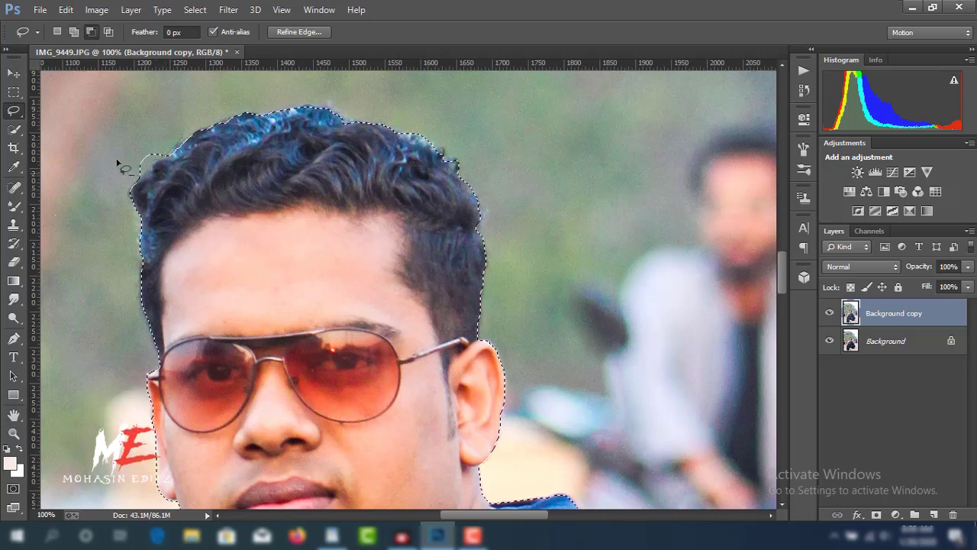
{"action": "scroll", "coordinate": [153, 183], "scroll_direction": "down", "scroll_amount": 2}
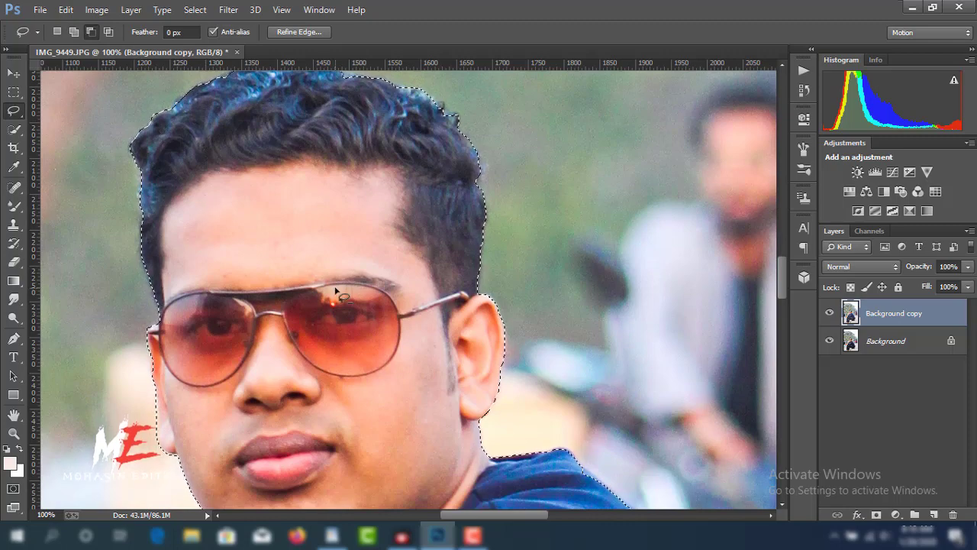
{"action": "scroll", "coordinate": [336, 290], "scroll_direction": "up", "scroll_amount": 1}
{"action": "scroll", "coordinate": [336, 290], "scroll_direction": "down", "scroll_amount": 5}
{"action": "scroll", "coordinate": [336, 290], "scroll_direction": "up", "scroll_amount": 1}
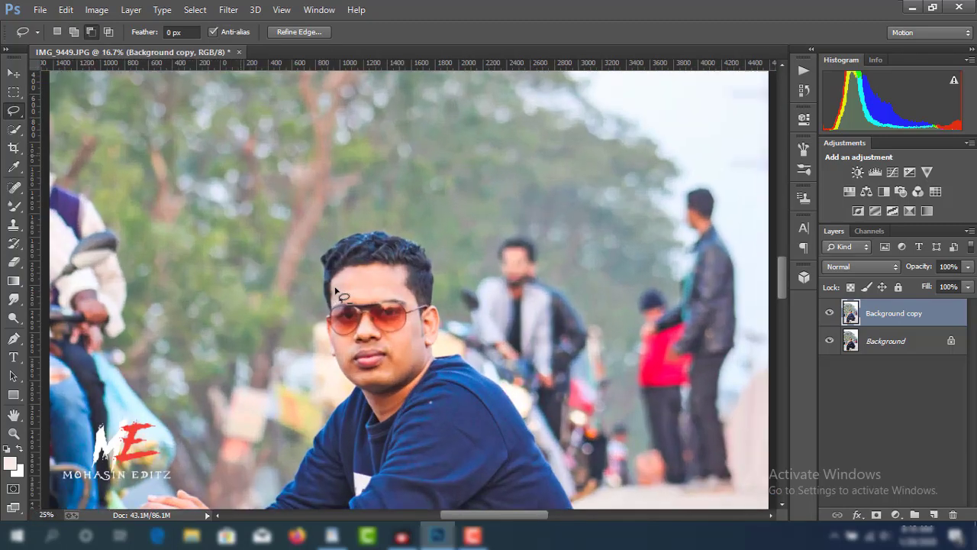
{"action": "scroll", "coordinate": [336, 290], "scroll_direction": "up", "scroll_amount": 1}
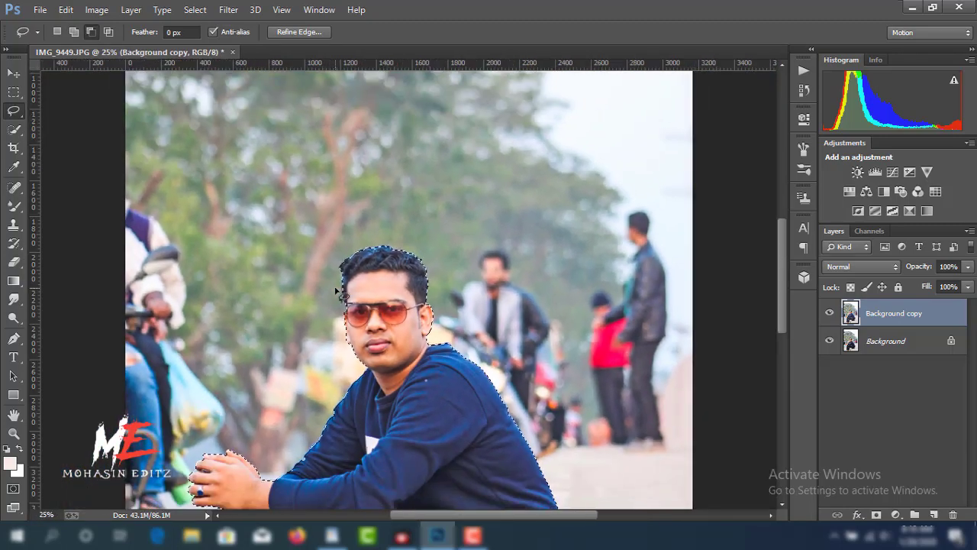
- Refine the hair edges with a 1.2 px radius and turn the selection into a Background copy mask
{"action": "left_click", "coordinate": [295, 32]}
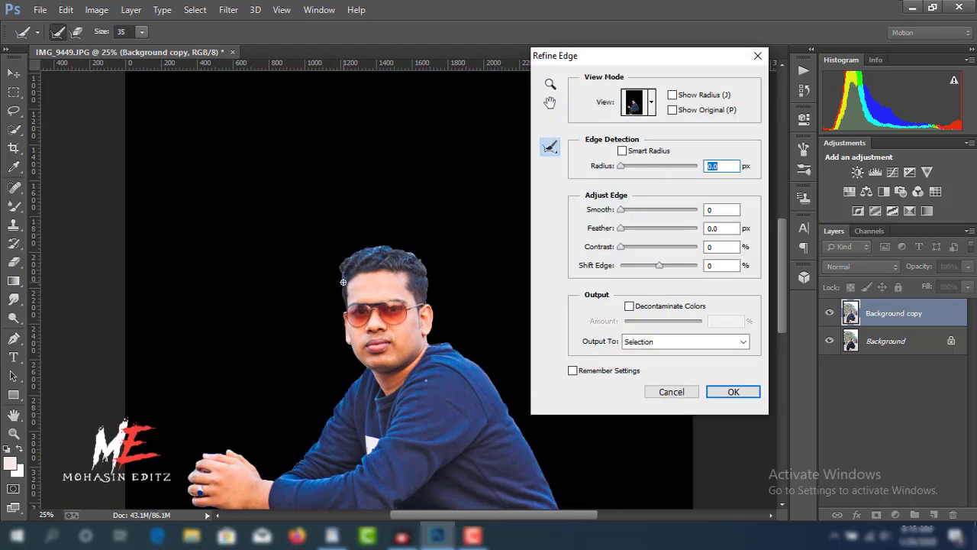
{"action": "left_click_drag", "start_coordinate": [342, 271], "coordinate": [371, 248]}
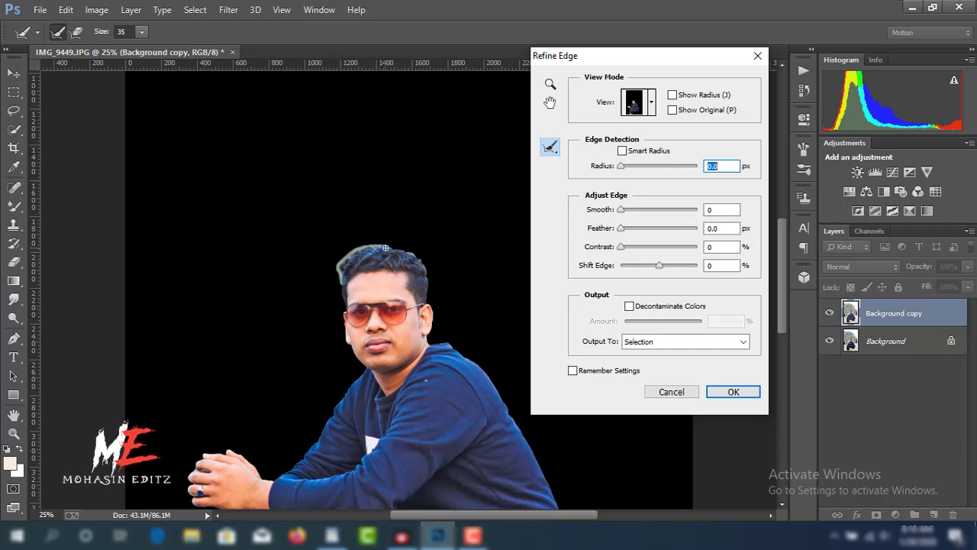
{"action": "left_click_drag", "start_coordinate": [427, 274], "coordinate": [427, 298]}
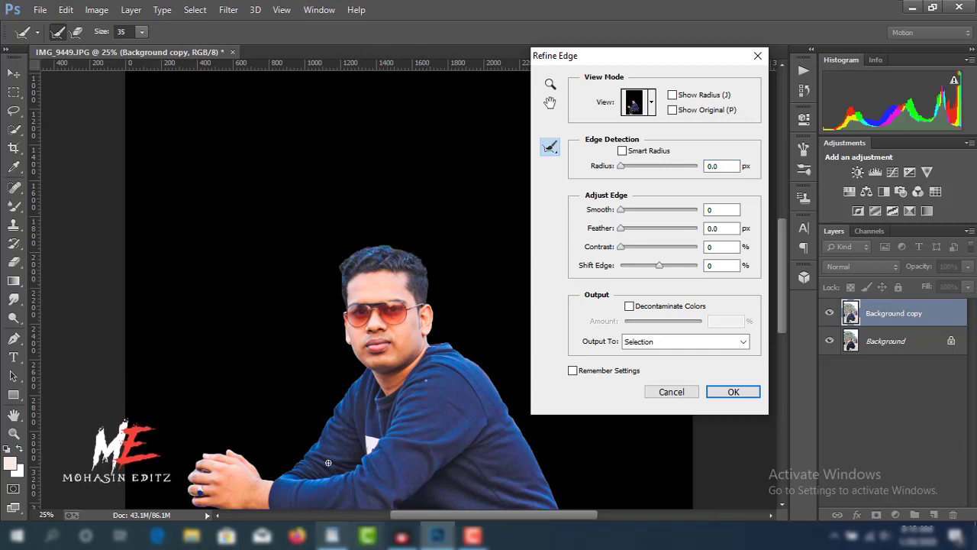
{"action": "scroll", "coordinate": [312, 392], "scroll_direction": "down", "scroll_amount": 5}
{"action": "scroll", "coordinate": [312, 391], "scroll_direction": "down", "scroll_amount": 3}
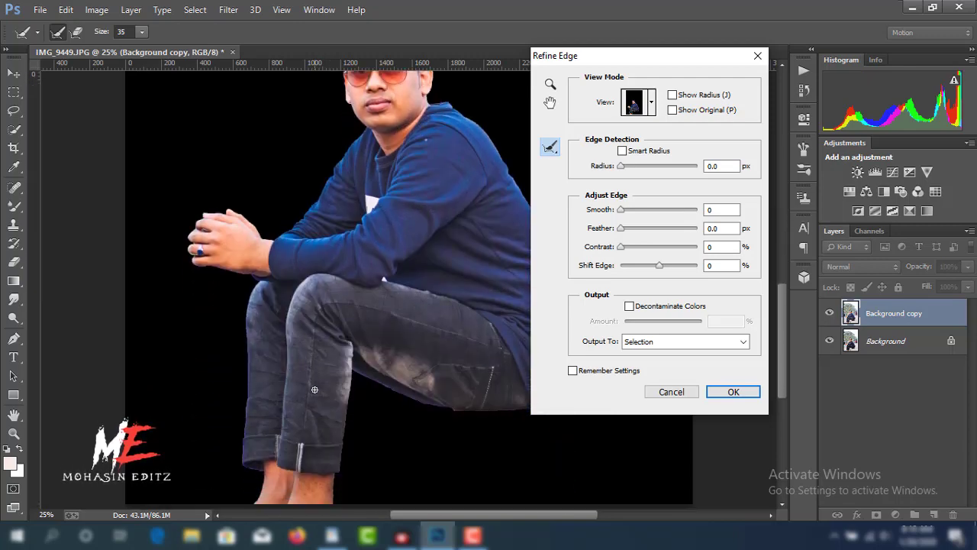
{"action": "scroll", "coordinate": [312, 391], "scroll_direction": "up", "scroll_amount": 3}
{"action": "scroll", "coordinate": [312, 391], "scroll_direction": "up", "scroll_amount": 5}
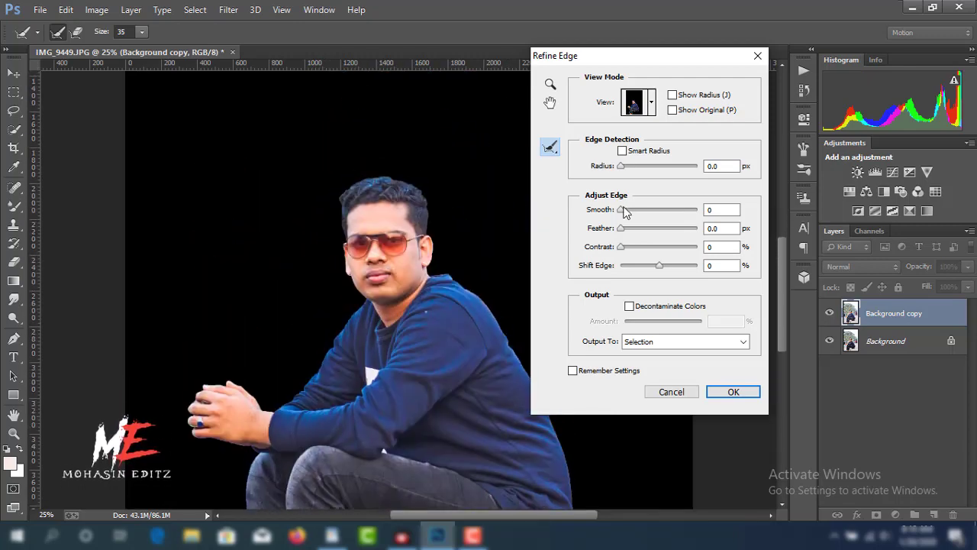
{"action": "left_click_drag", "start_coordinate": [622, 167], "coordinate": [626, 167]}
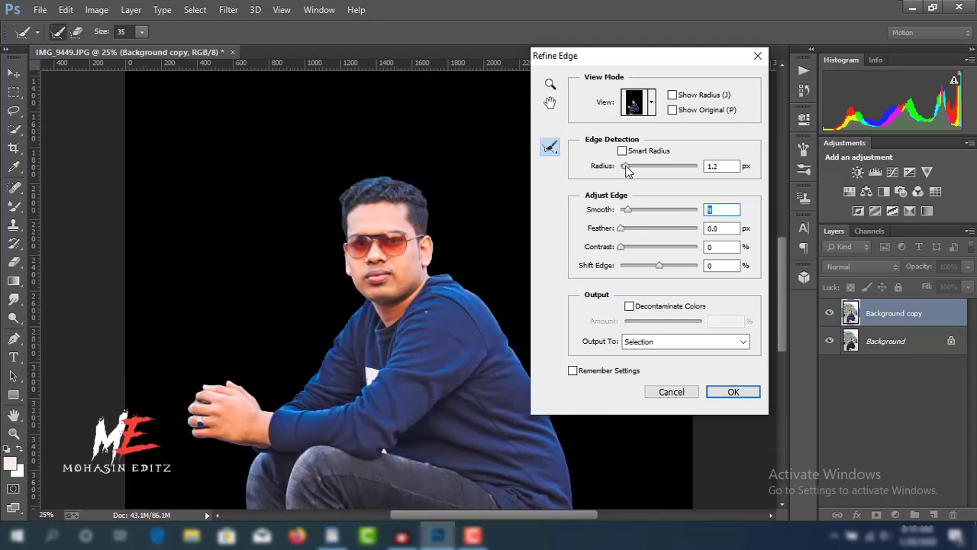
{"action": "left_click", "coordinate": [729, 389]}
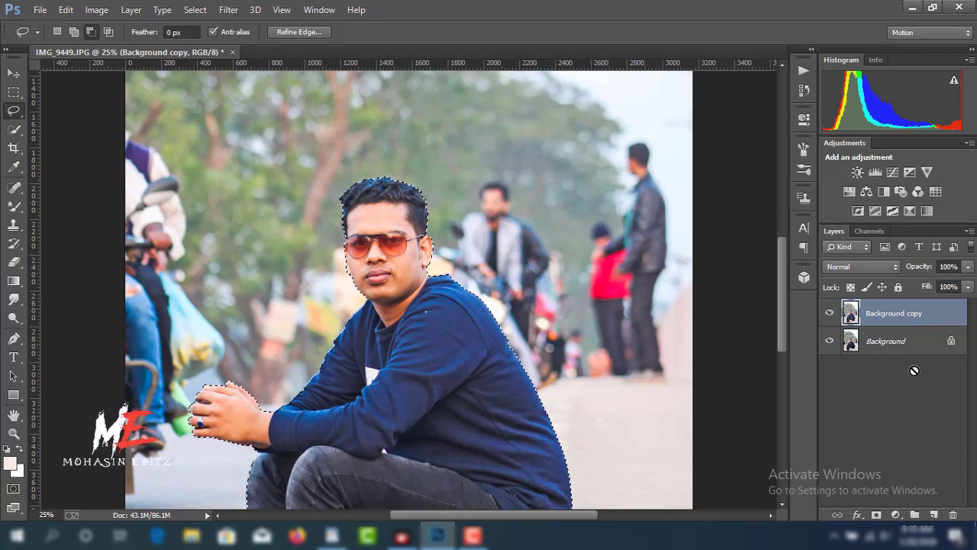
{"action": "left_click_drag", "start_coordinate": [905, 317], "coordinate": [933, 313]}
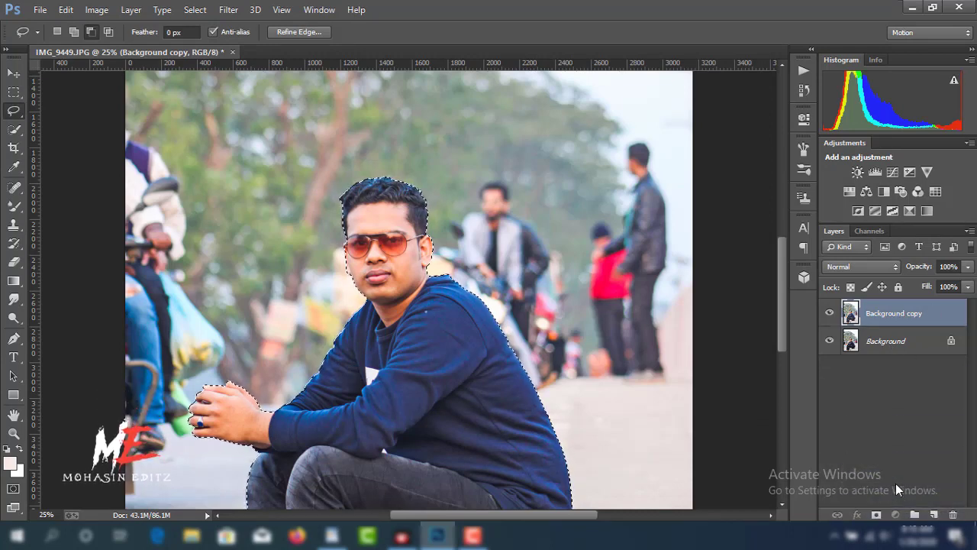
{"action": "left_click", "coordinate": [875, 515]}
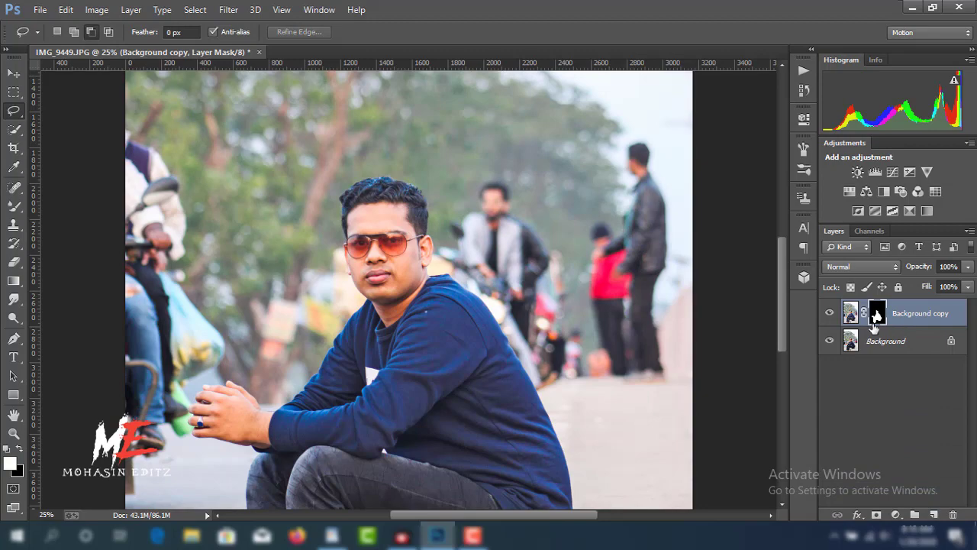
- Check the cut-out by toggling Background, then load the mask as a selection
{"action": "left_click", "coordinate": [830, 343]}
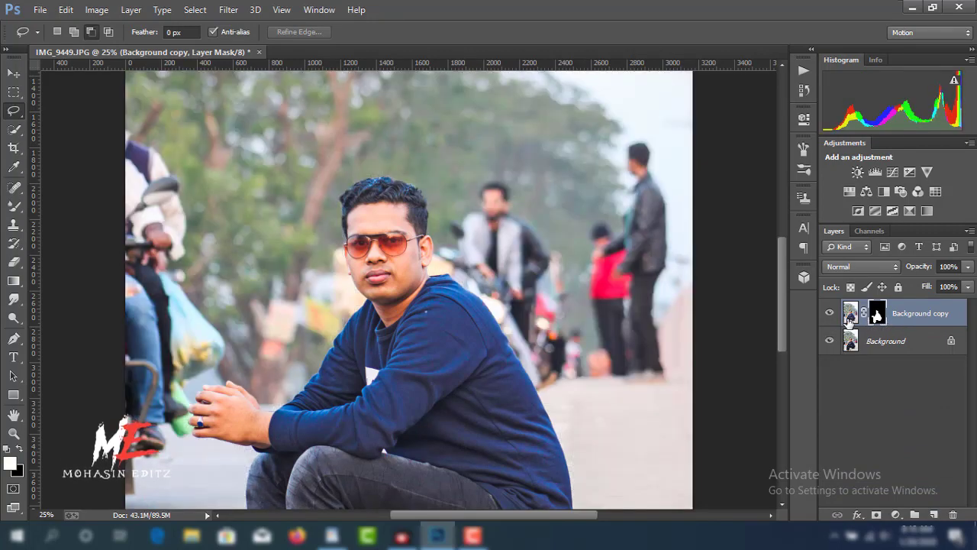
{"action": "left_click", "coordinate": [829, 342]}
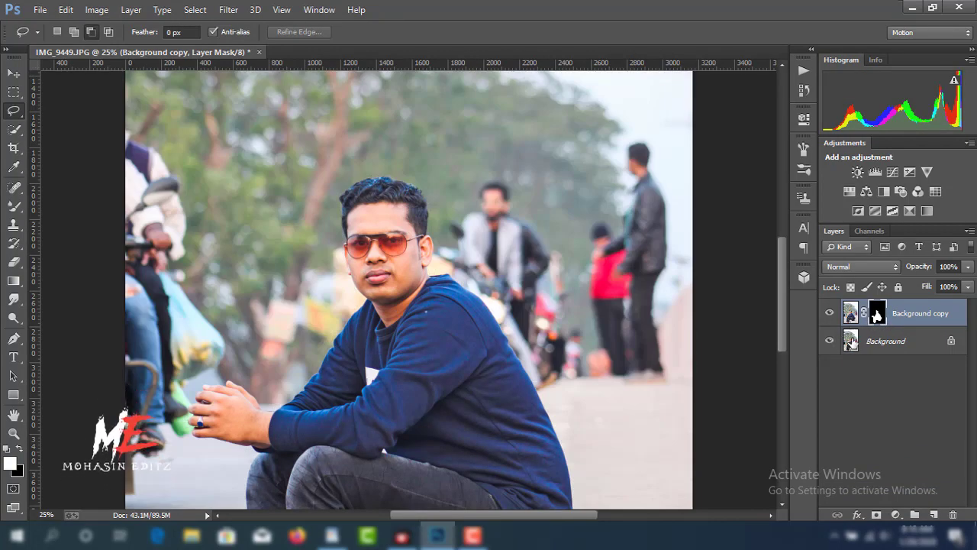
{"action": "left_click", "coordinate": [15, 130]}
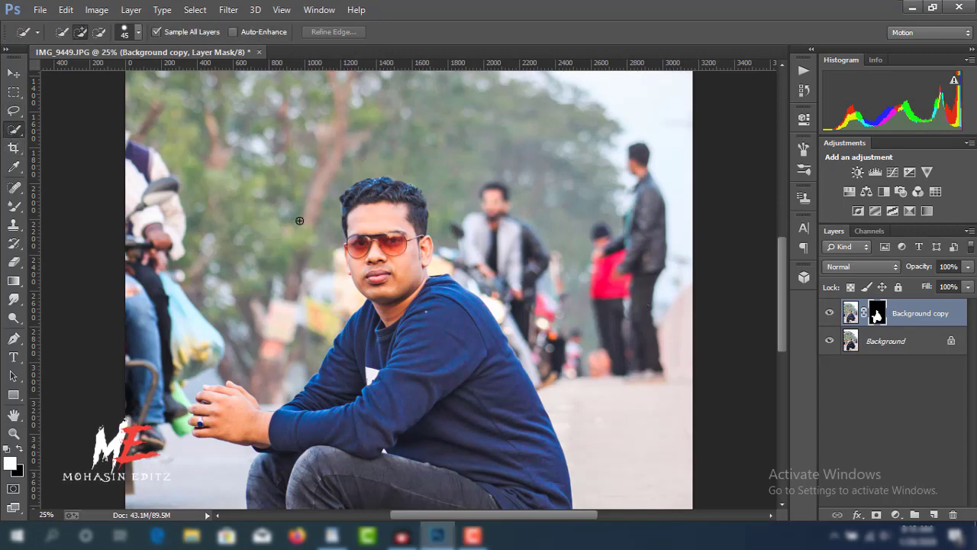
{"action": "right_click", "coordinate": [304, 364]}
{"action": "left_click", "coordinate": [379, 283]}
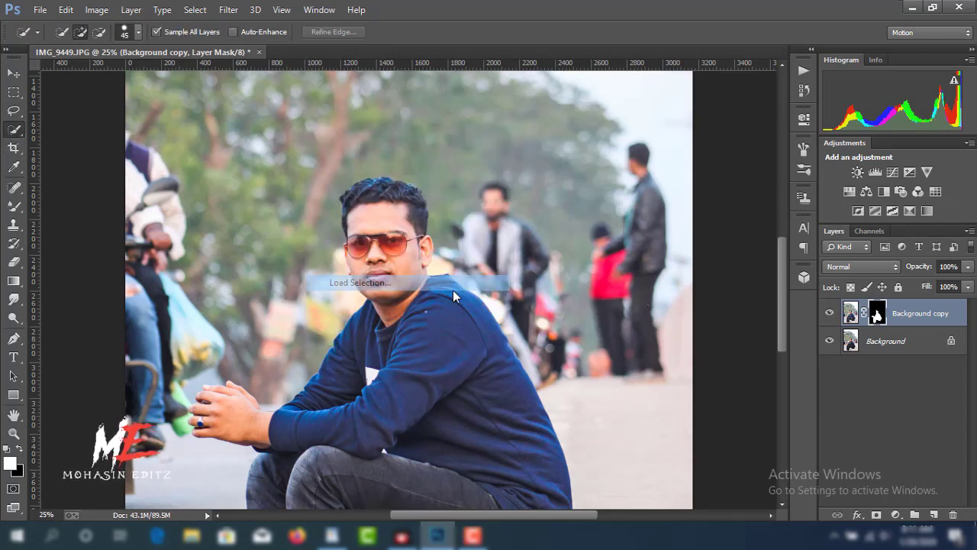
{"action": "left_click", "coordinate": [600, 143]}
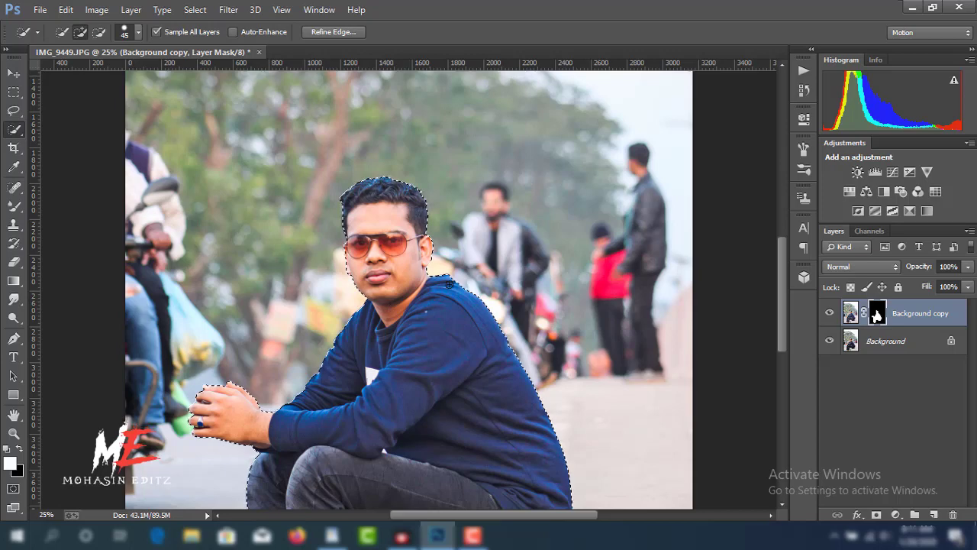
- Deselect the selection around the man
{"action": "left_click", "coordinate": [848, 340]}
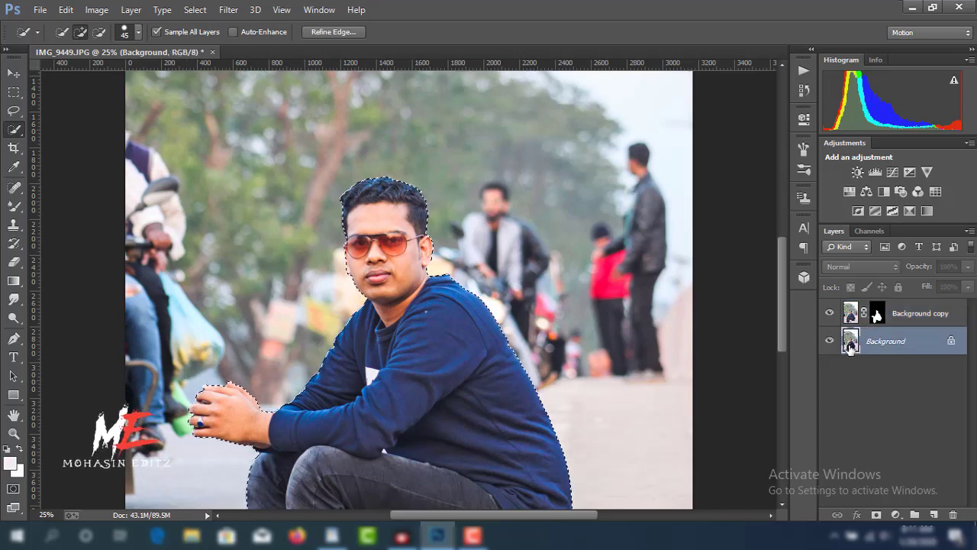
{"action": "right_click", "coordinate": [386, 345]}
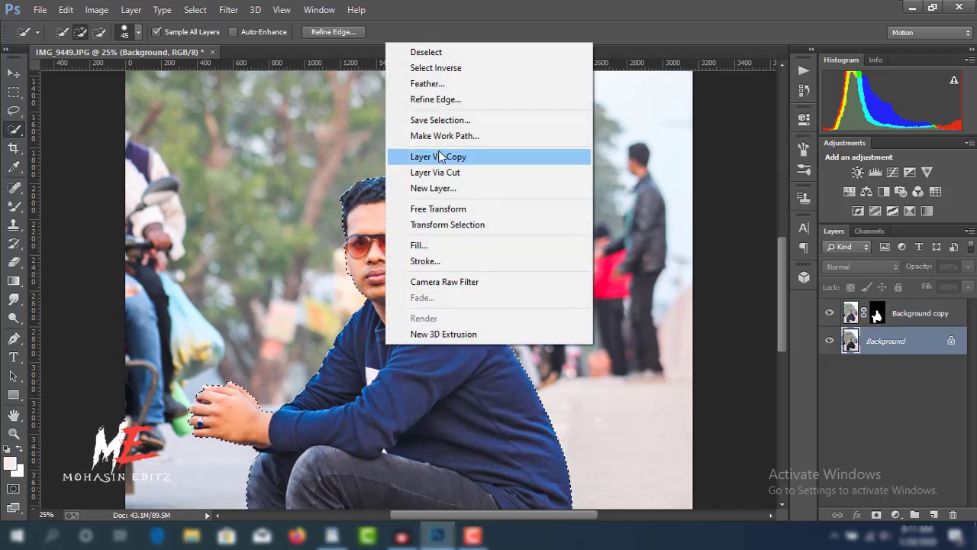
{"action": "left_click", "coordinate": [582, 68]}
{"action": "right_click", "coordinate": [347, 216]}
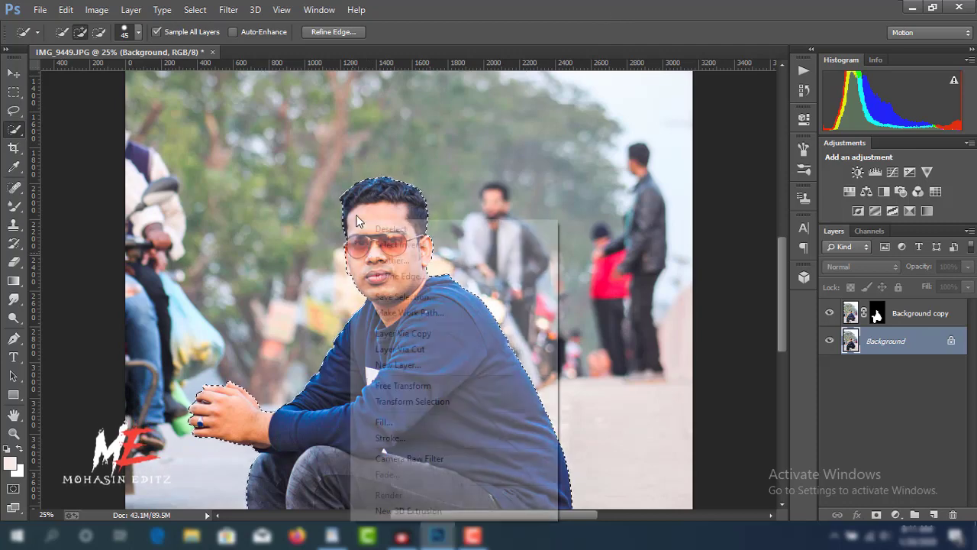
{"action": "left_click", "coordinate": [425, 224]}
- Apply the layer mask permanently to Background copy and zoom out to the whole image
{"action": "left_click", "coordinate": [876, 313]}
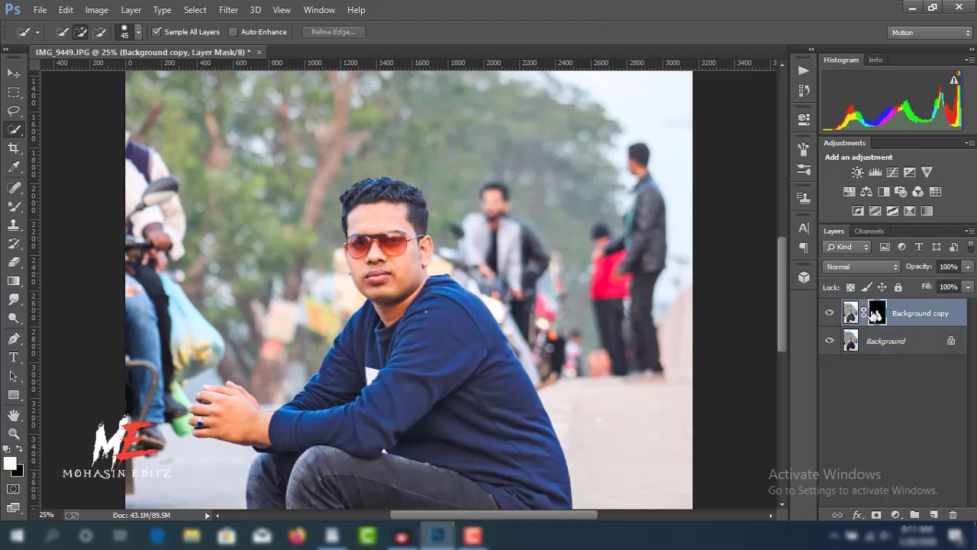
{"action": "right_click", "coordinate": [876, 313]}
{"action": "left_click", "coordinate": [827, 375]}
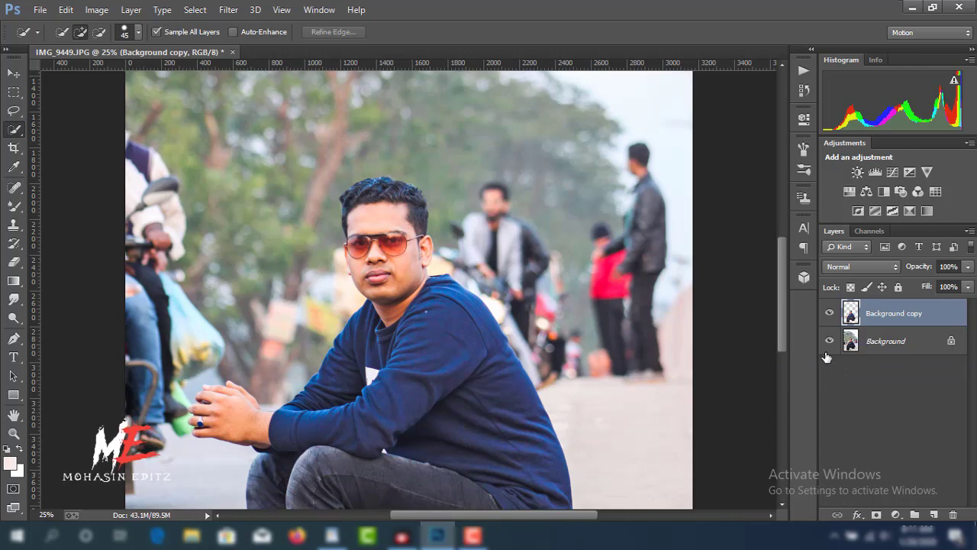
{"action": "key", "text": "ctrl+minus"}
{"action": "key", "text": "ctrl+minus"}
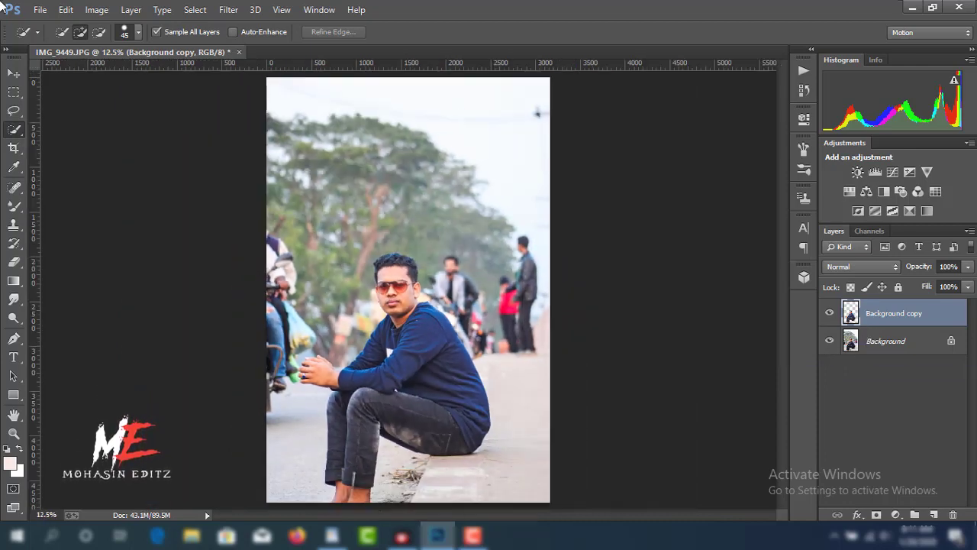
{"action": "left_click", "coordinate": [40, 9]}
- Place the blurred car-street image from the Pictures folder into the photo
{"action": "left_click", "coordinate": [93, 217]}
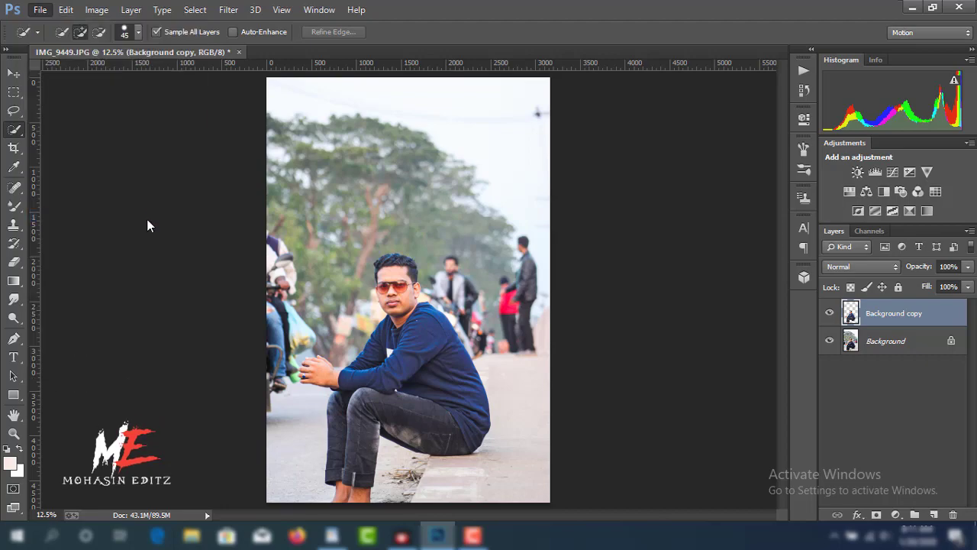
{"action": "left_click", "coordinate": [58, 244]}
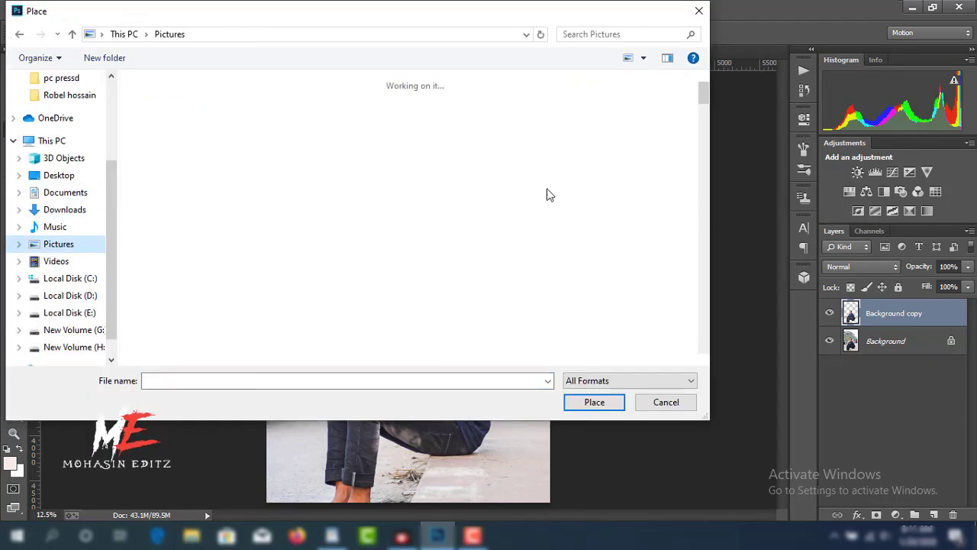
{"action": "mouse_move", "coordinate": [705, 107]}
{"action": "left_mouse_down"}
{"action": "mouse_move", "coordinate": [702, 159]}
{"action": "mouse_move", "coordinate": [671, 231]}
{"action": "left_mouse_up"}
{"action": "scroll", "coordinate": [671, 231], "scroll_direction": "down", "scroll_amount": 1}
{"action": "scroll", "coordinate": [668, 237], "scroll_direction": "down", "scroll_amount": 1}
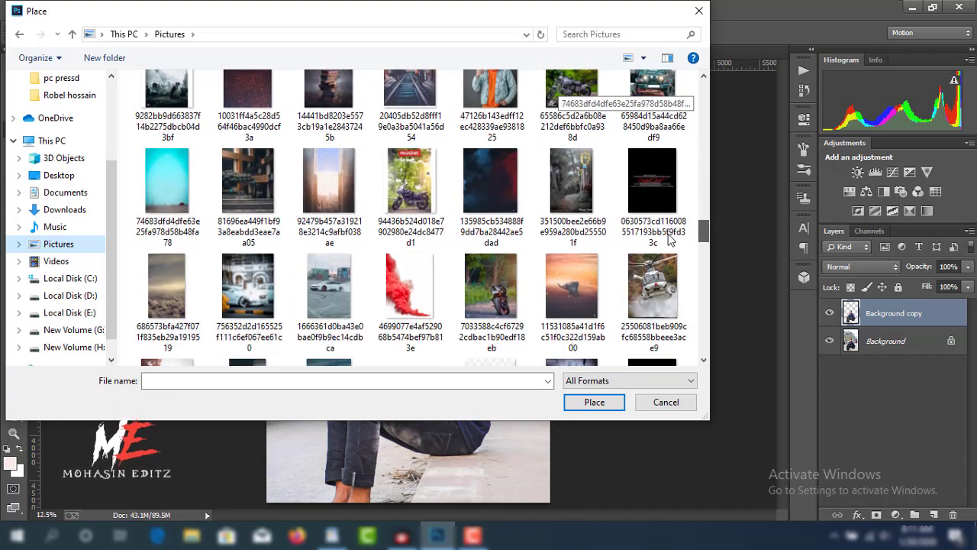
{"action": "scroll", "coordinate": [668, 241], "scroll_direction": "down", "scroll_amount": 1}
{"action": "scroll", "coordinate": [668, 242], "scroll_direction": "down", "scroll_amount": 1}
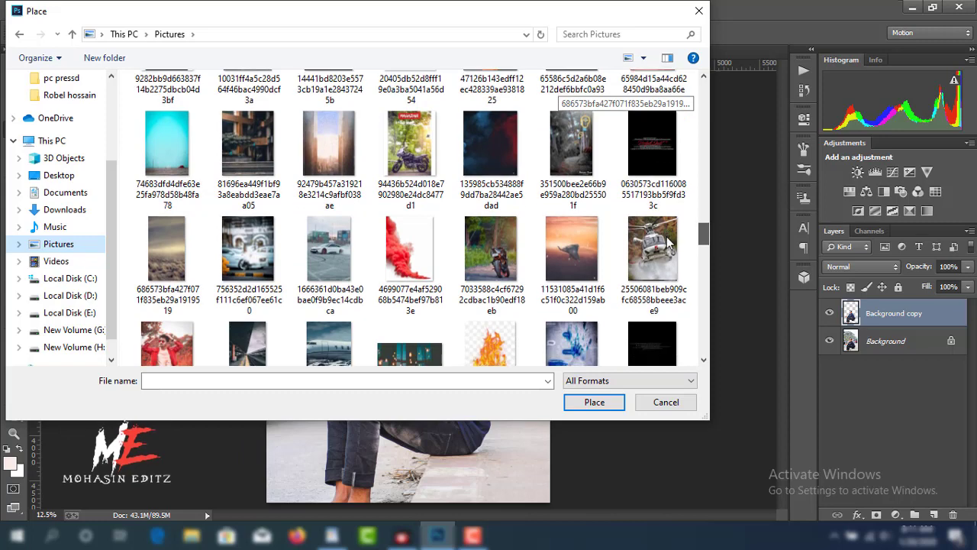
{"action": "scroll", "coordinate": [667, 242], "scroll_direction": "down", "scroll_amount": 1}
{"action": "scroll", "coordinate": [666, 242], "scroll_direction": "down", "scroll_amount": 2}
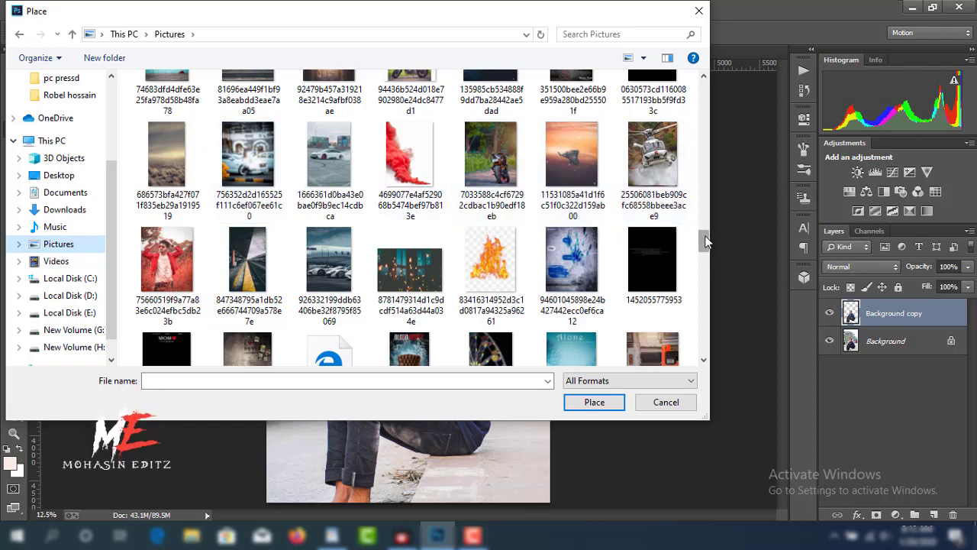
{"action": "left_click_drag", "start_coordinate": [705, 239], "coordinate": [705, 250]}
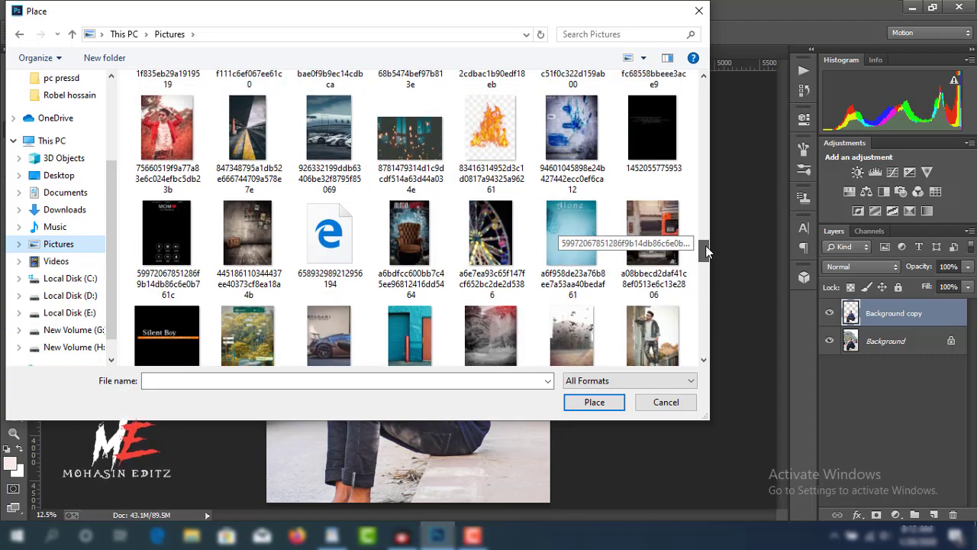
{"action": "mouse_move", "coordinate": [705, 249]}
{"action": "left_mouse_down"}
{"action": "mouse_move", "coordinate": [703, 345]}
{"action": "mouse_move", "coordinate": [700, 275]}
{"action": "mouse_move", "coordinate": [673, 194]}
{"action": "mouse_move", "coordinate": [673, 239]}
{"action": "mouse_move", "coordinate": [683, 242]}
{"action": "left_mouse_up"}
{"action": "left_click", "coordinate": [252, 150]}
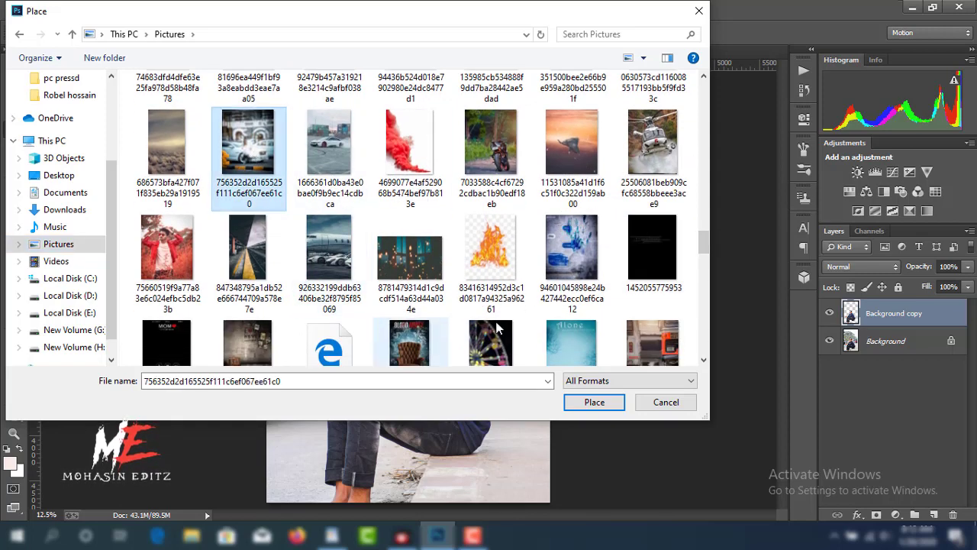
{"action": "left_click", "coordinate": [603, 406]}
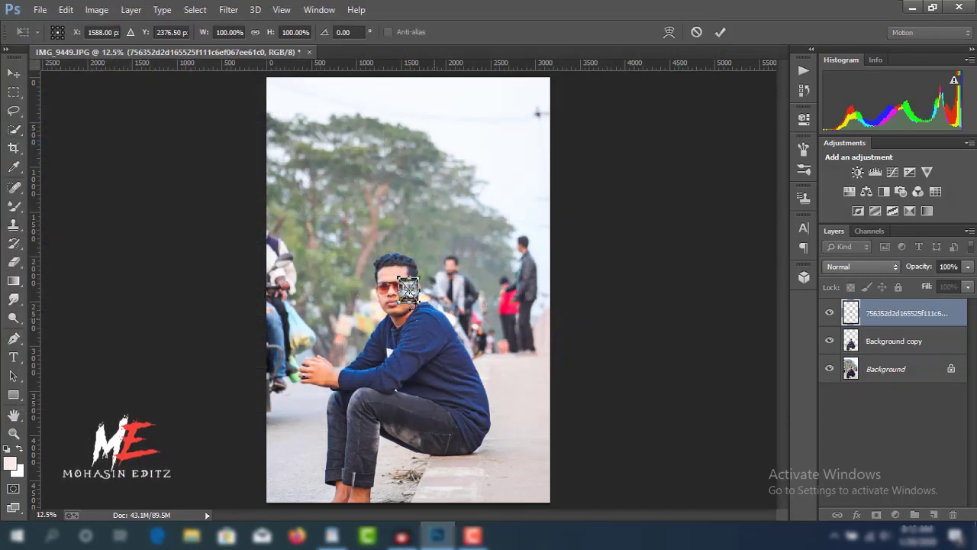
- Scale the placed street image to cover the whole canvas and commit the transform
{"action": "left_click_drag", "start_coordinate": [419, 302], "coordinate": [528, 446]}
{"action": "mouse_move", "coordinate": [507, 369]}
{"action": "left_mouse_down"}
{"action": "mouse_move", "coordinate": [343, 185]}
{"action": "mouse_move", "coordinate": [371, 163]}
{"action": "left_mouse_up"}
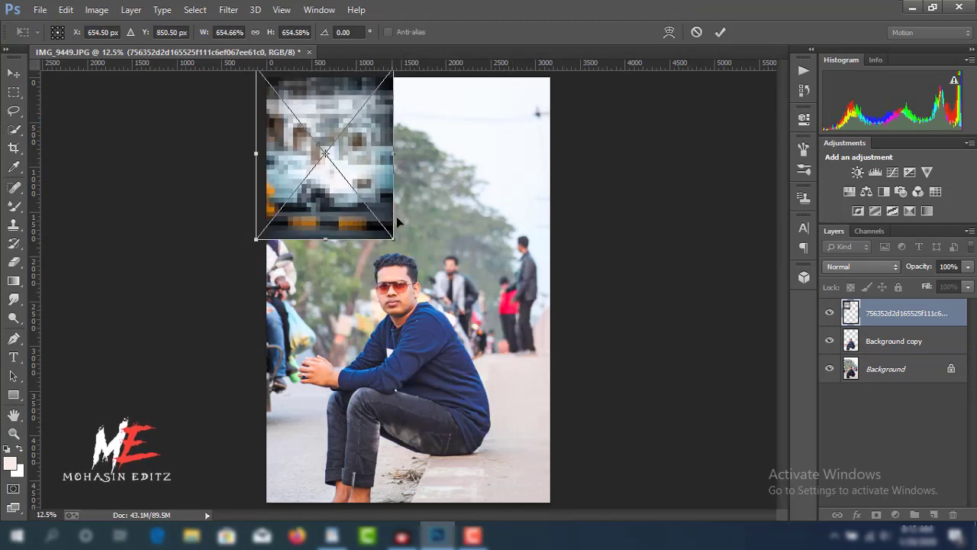
{"action": "mouse_move", "coordinate": [393, 242]}
{"action": "left_mouse_down"}
{"action": "mouse_move", "coordinate": [609, 504]}
{"action": "mouse_move", "coordinate": [560, 515]}
{"action": "left_mouse_up"}
{"action": "left_click", "coordinate": [721, 33]}
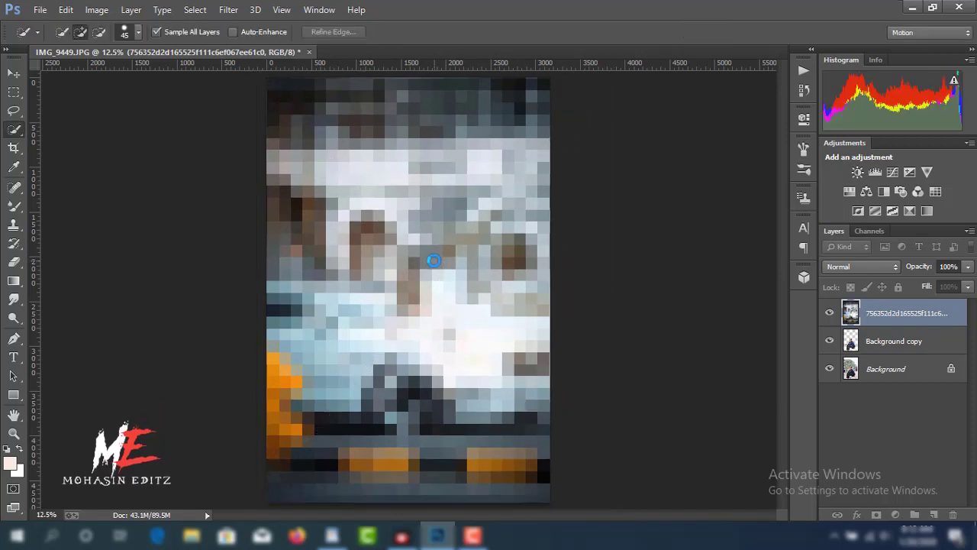
- Move the street layer below Background copy, dismissing the Eraser's rasterize warning
{"action": "mouse_move", "coordinate": [893, 303]}
{"action": "left_mouse_down"}
{"action": "mouse_move", "coordinate": [900, 367]}
{"action": "mouse_move", "coordinate": [891, 328]}
{"action": "left_mouse_up"}
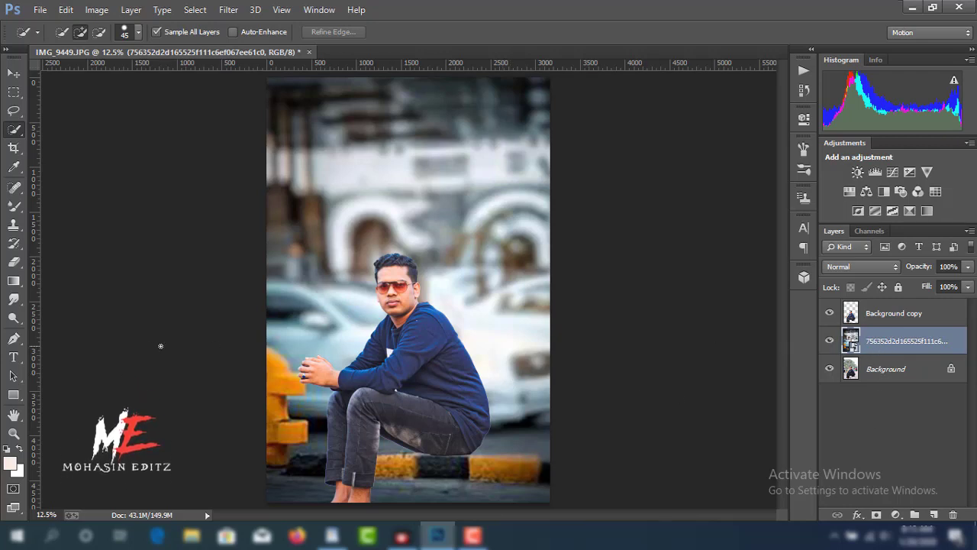
{"action": "left_click", "coordinate": [14, 262]}
{"action": "left_click", "coordinate": [338, 283]}
{"action": "left_click", "coordinate": [456, 216]}
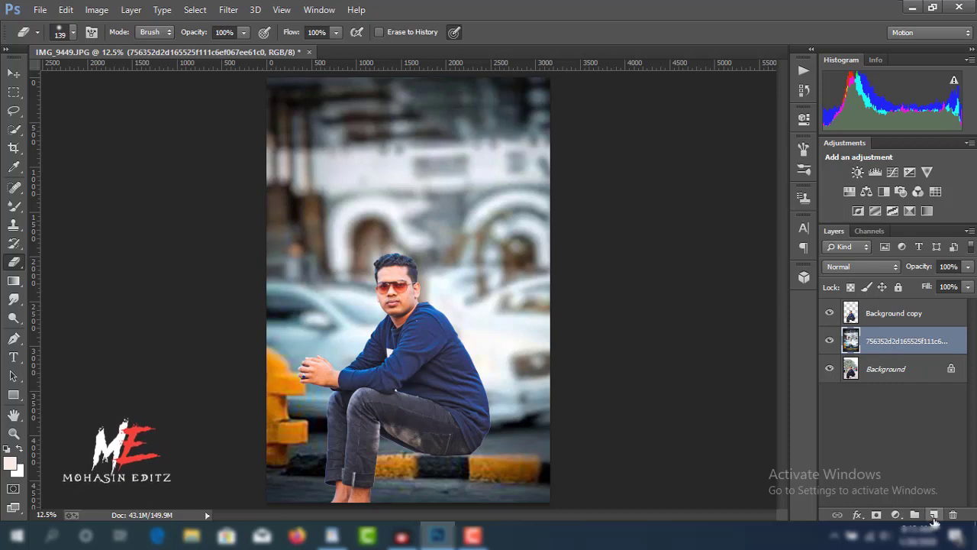
- Fade the street backdrop into the original pavement with a gradient mask, then apply it
{"action": "left_click", "coordinate": [876, 516]}
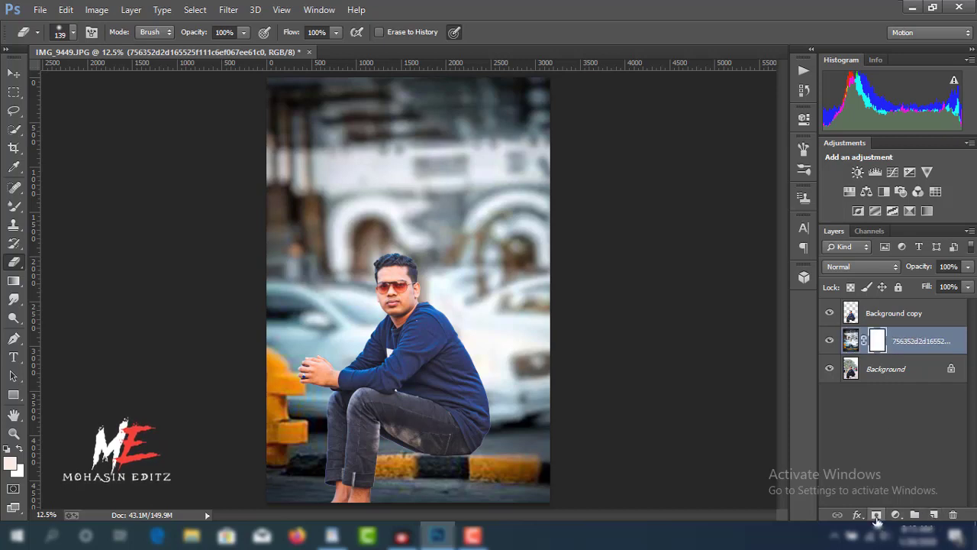
{"action": "left_click", "coordinate": [14, 281]}
{"action": "left_click_drag", "start_coordinate": [415, 522], "coordinate": [415, 522]}
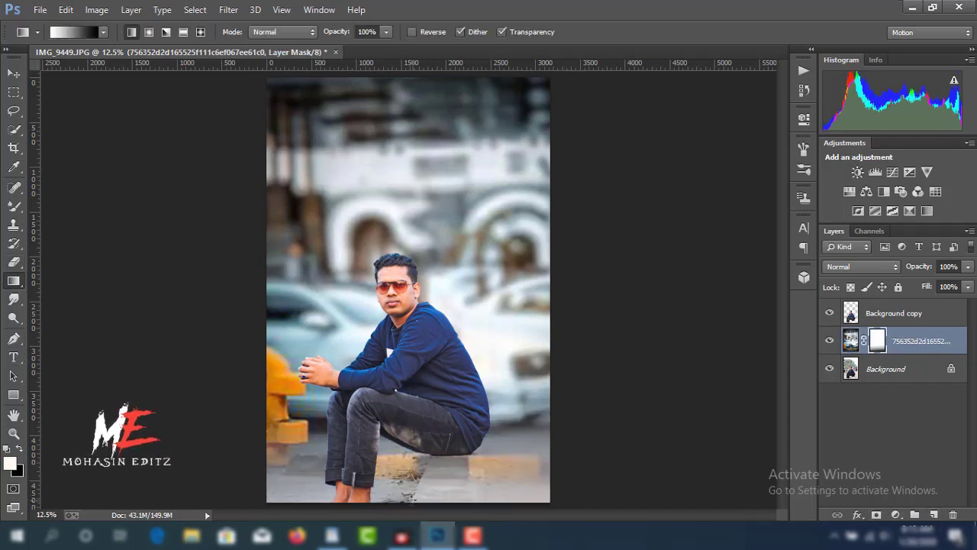
{"action": "left_click_drag", "start_coordinate": [410, 403], "coordinate": [410, 500]}
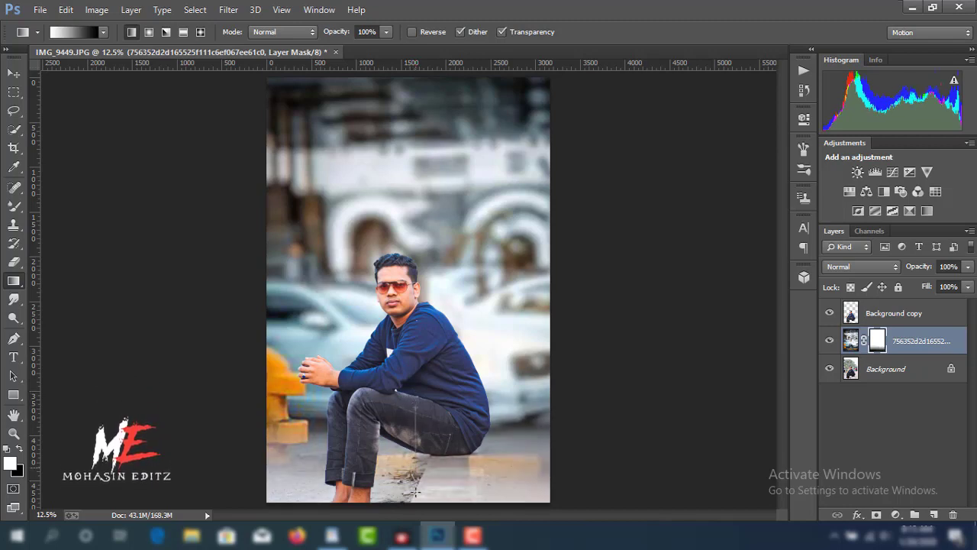
{"action": "left_click_drag", "start_coordinate": [416, 404], "coordinate": [417, 458]}
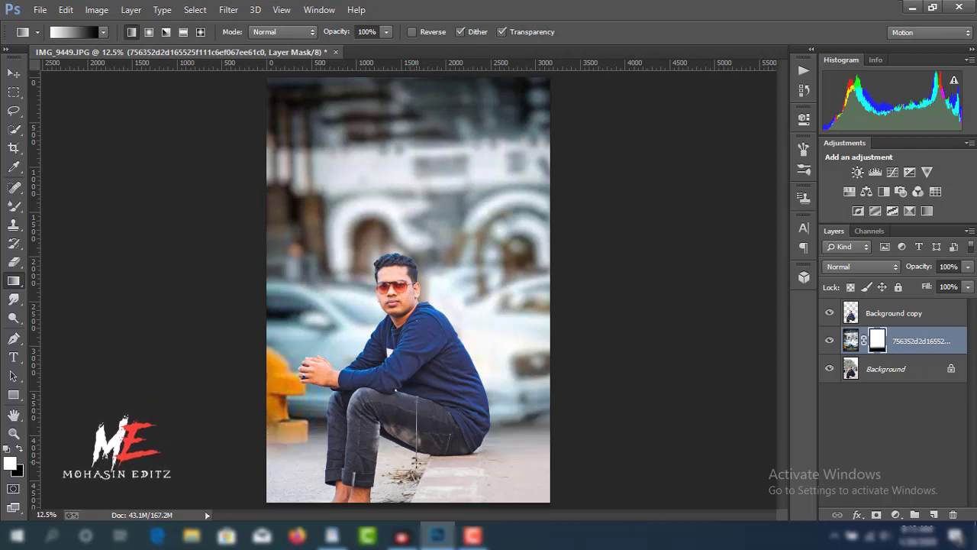
{"action": "left_click_drag", "start_coordinate": [416, 462], "coordinate": [418, 467]}
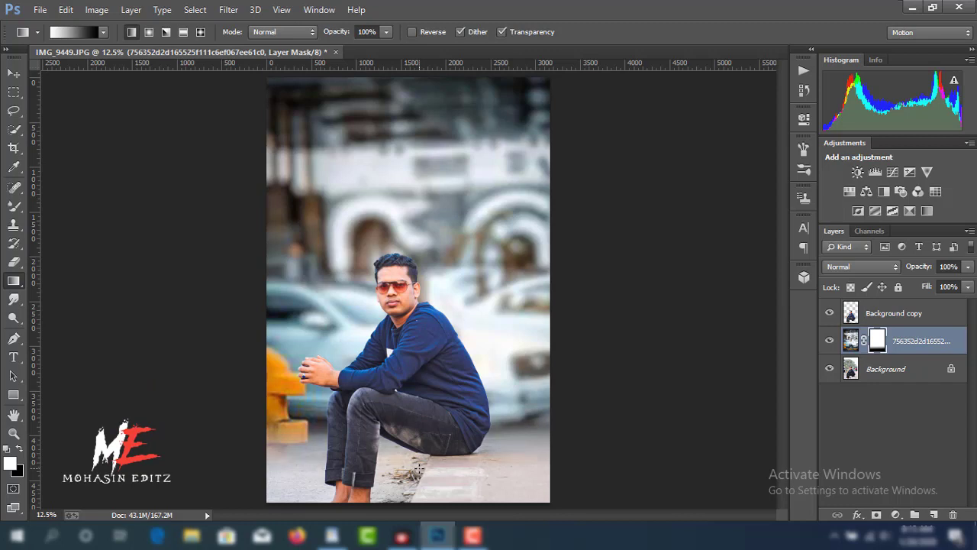
{"action": "right_click", "coordinate": [877, 340]}
{"action": "left_click", "coordinate": [831, 386]}
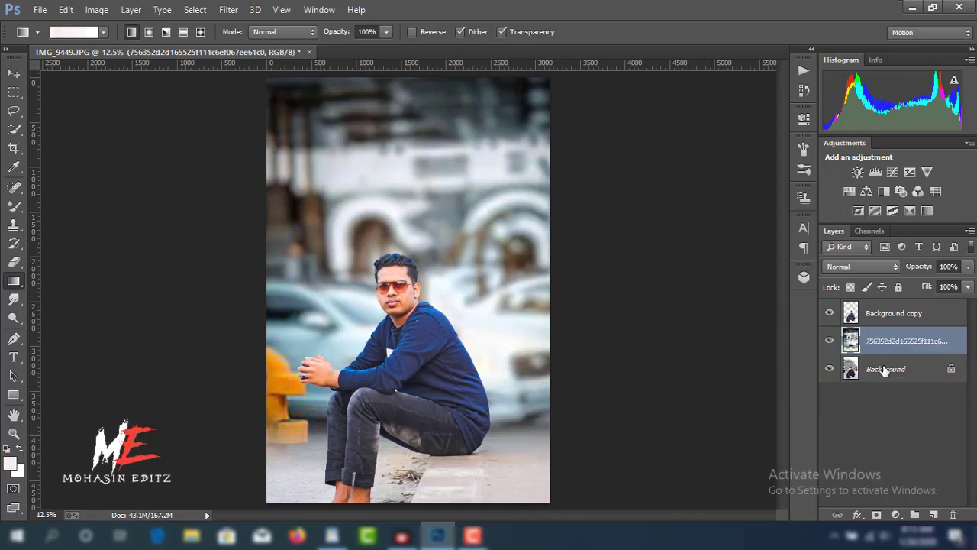
- Duplicate Background and merge the street layer down into Background copy 2
{"action": "left_click", "coordinate": [830, 370]}
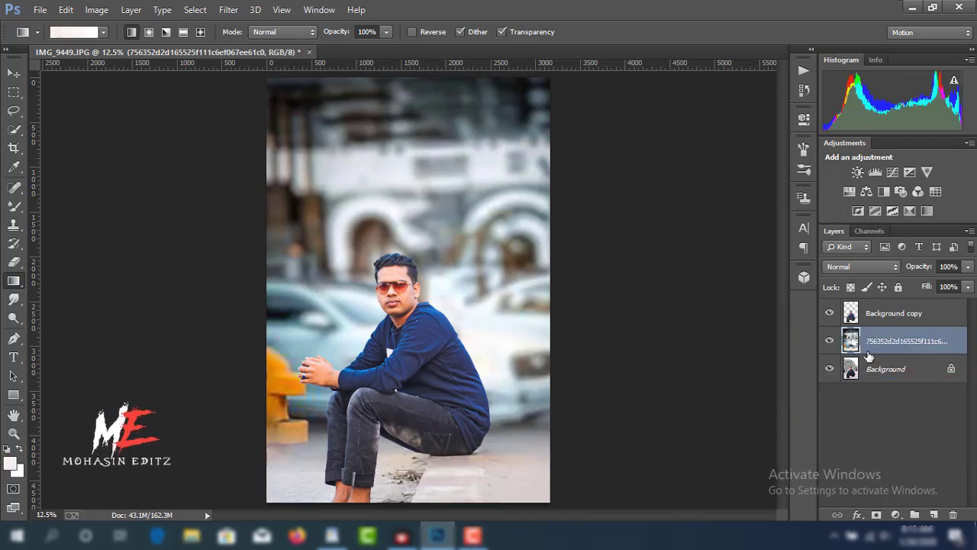
{"action": "right_click", "coordinate": [862, 353]}
{"action": "left_click", "coordinate": [916, 388]}
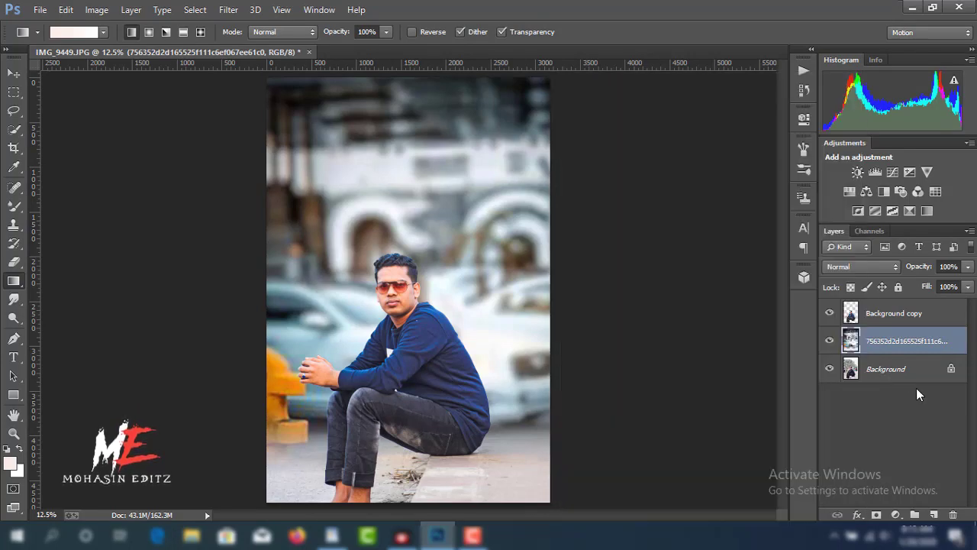
{"action": "left_click_drag", "start_coordinate": [904, 368], "coordinate": [935, 517]}
{"action": "left_click", "coordinate": [890, 341]}
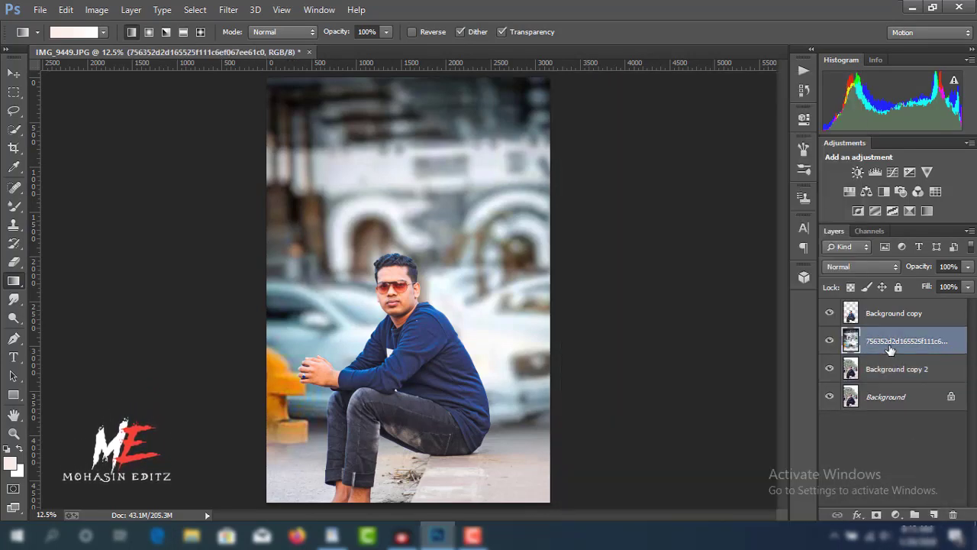
{"action": "right_click", "coordinate": [891, 340]}
{"action": "left_click", "coordinate": [649, 409]}
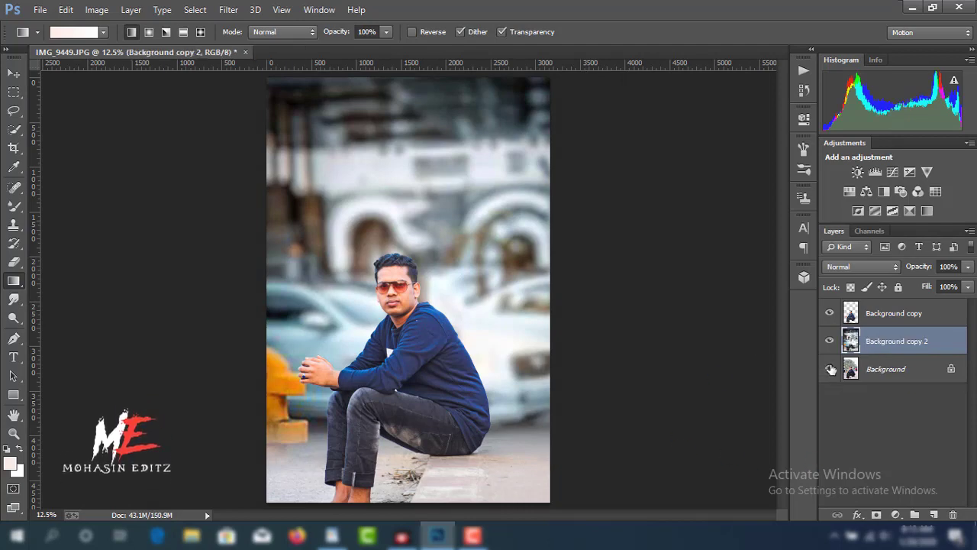
{"action": "left_click", "coordinate": [228, 9]}
- Apply Camera Raw with Contrast +18, Highlights -12, Clarity +15 and added Dehaze
{"action": "left_click", "coordinate": [279, 94]}
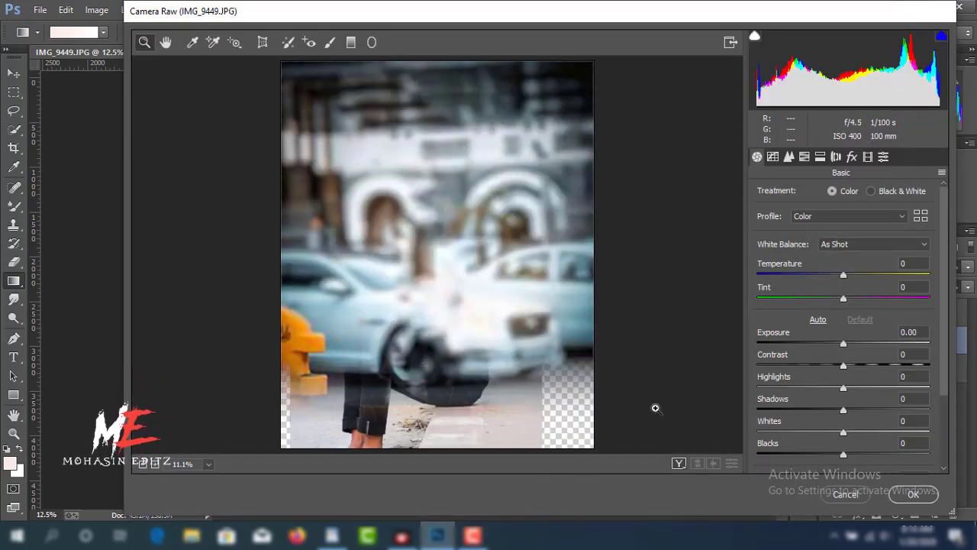
{"action": "mouse_move", "coordinate": [844, 370]}
{"action": "left_mouse_down"}
{"action": "mouse_move", "coordinate": [859, 371]}
{"action": "mouse_move", "coordinate": [856, 390]}
{"action": "left_mouse_up"}
{"action": "scroll", "coordinate": [854, 374], "scroll_direction": "down", "scroll_amount": 3}
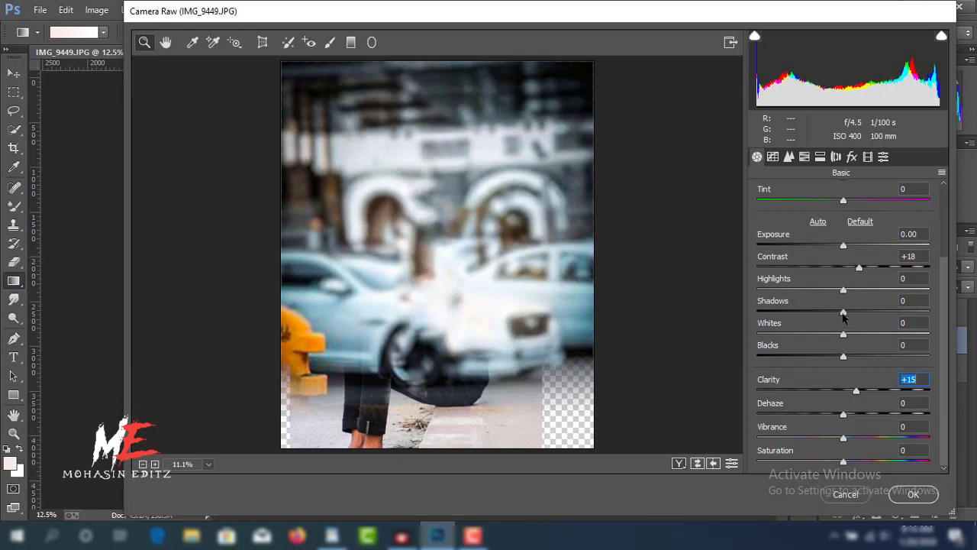
{"action": "left_click_drag", "start_coordinate": [843, 313], "coordinate": [845, 323]}
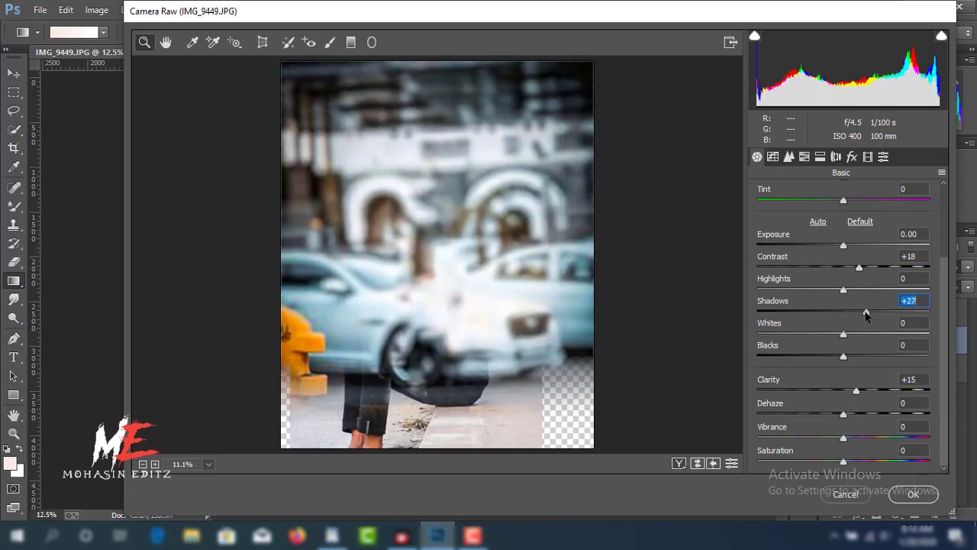
{"action": "double_click", "coordinate": [844, 322]}
{"action": "left_click_drag", "start_coordinate": [843, 290], "coordinate": [832, 292]}
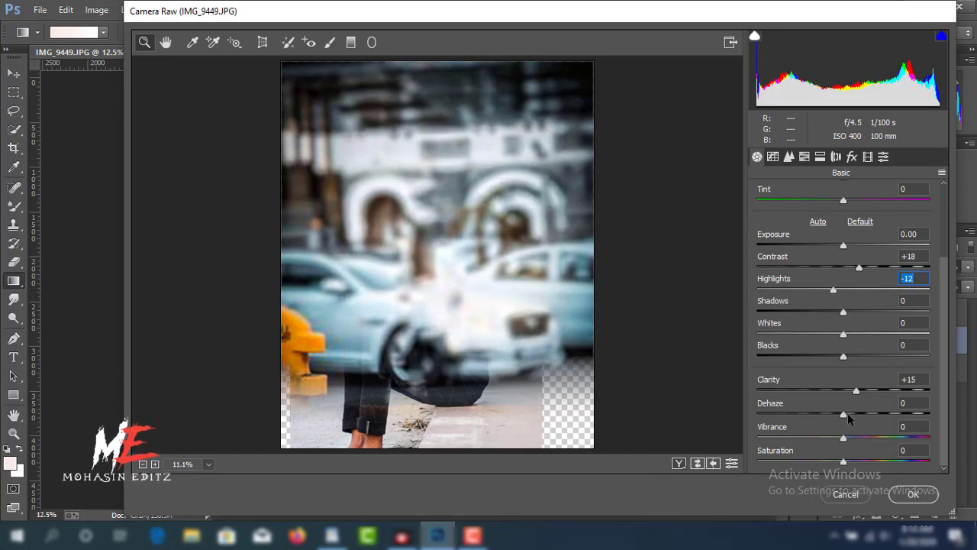
{"action": "mouse_move", "coordinate": [843, 413]}
{"action": "left_mouse_down"}
{"action": "mouse_move", "coordinate": [876, 414]}
{"action": "mouse_move", "coordinate": [865, 413]}
{"action": "left_mouse_up"}
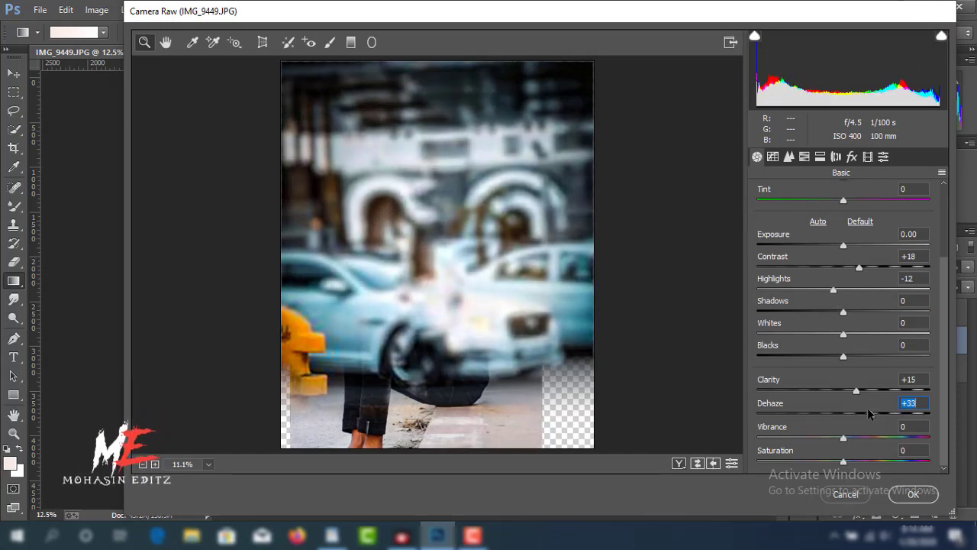
{"action": "left_click", "coordinate": [913, 493]}
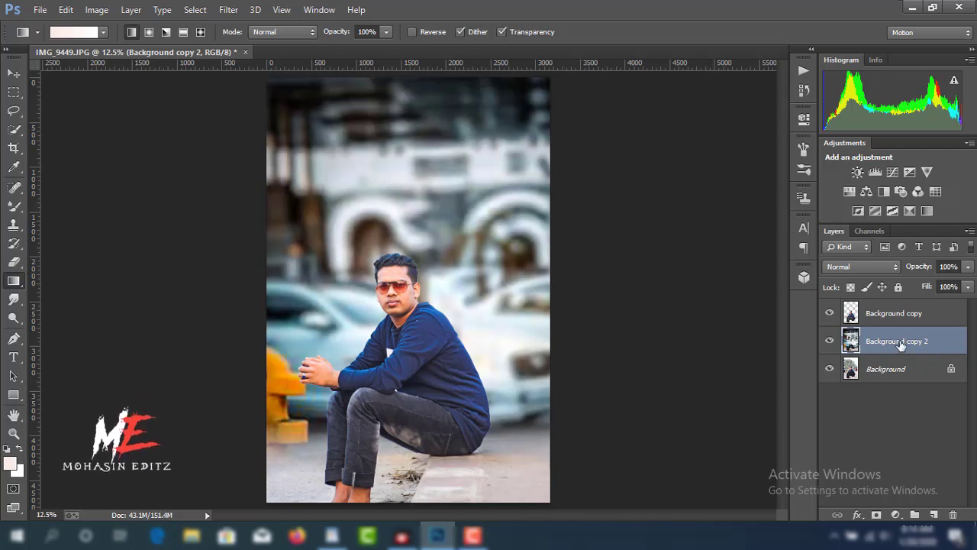
- Duplicate Background copy 2 and move a Tilt-Shift focus band down to the man's feet
{"action": "left_click_drag", "start_coordinate": [922, 346], "coordinate": [935, 516]}
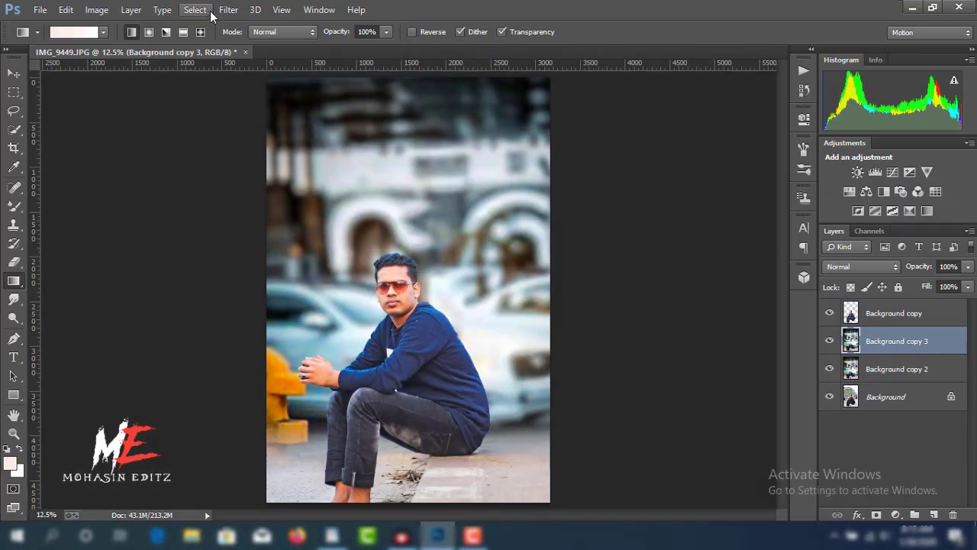
{"action": "left_click", "coordinate": [228, 10]}
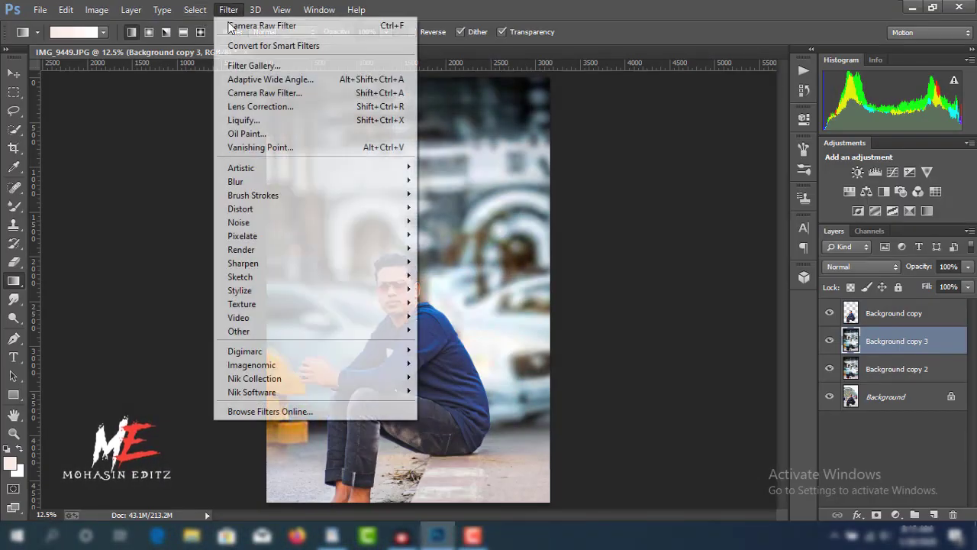
{"action": "mouse_move", "coordinate": [235, 181]}
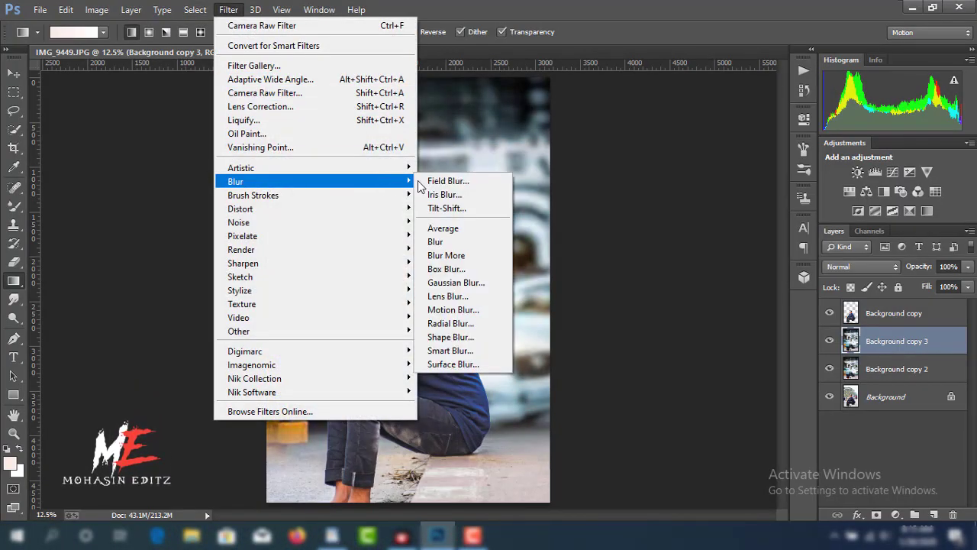
{"action": "left_click", "coordinate": [445, 208]}
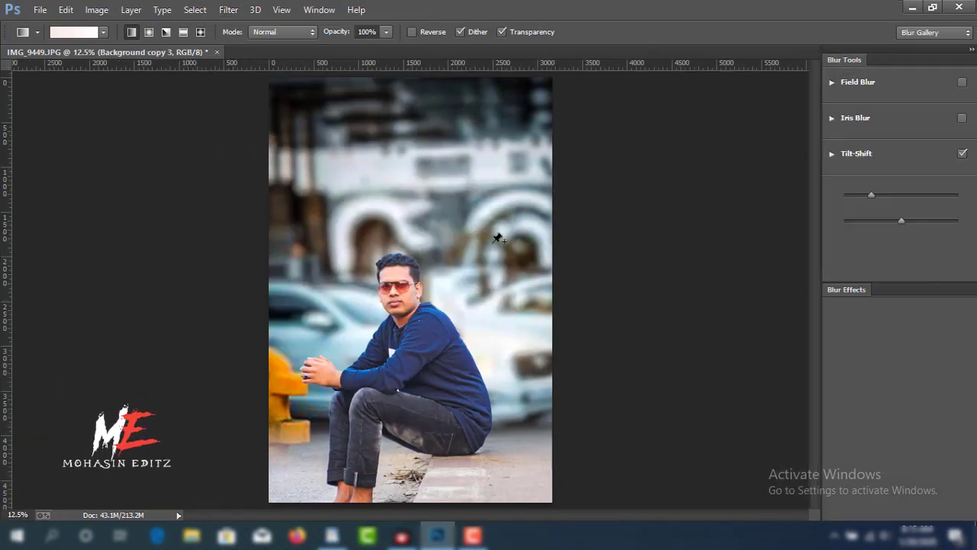
{"action": "left_click_drag", "start_coordinate": [410, 290], "coordinate": [398, 482]}
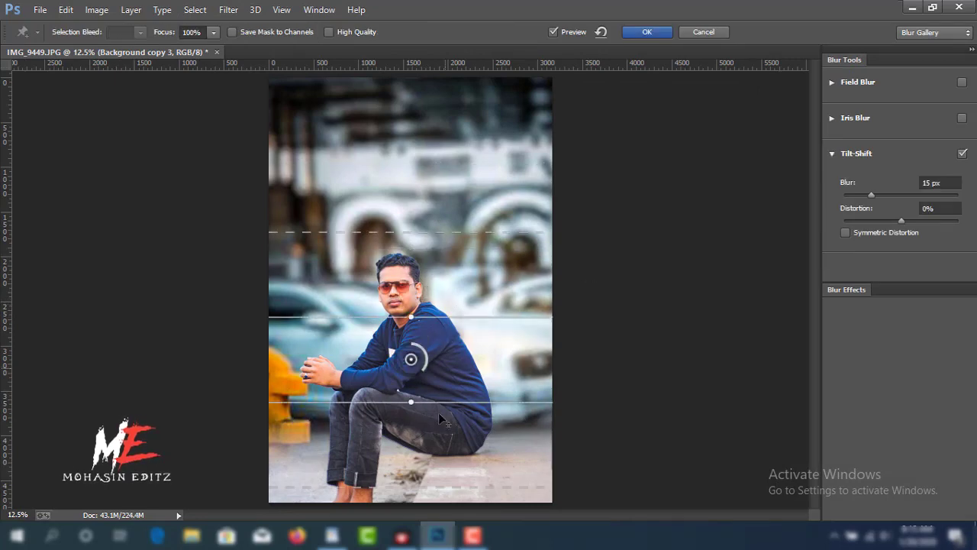
{"action": "left_click_drag", "start_coordinate": [432, 510], "coordinate": [431, 525]}
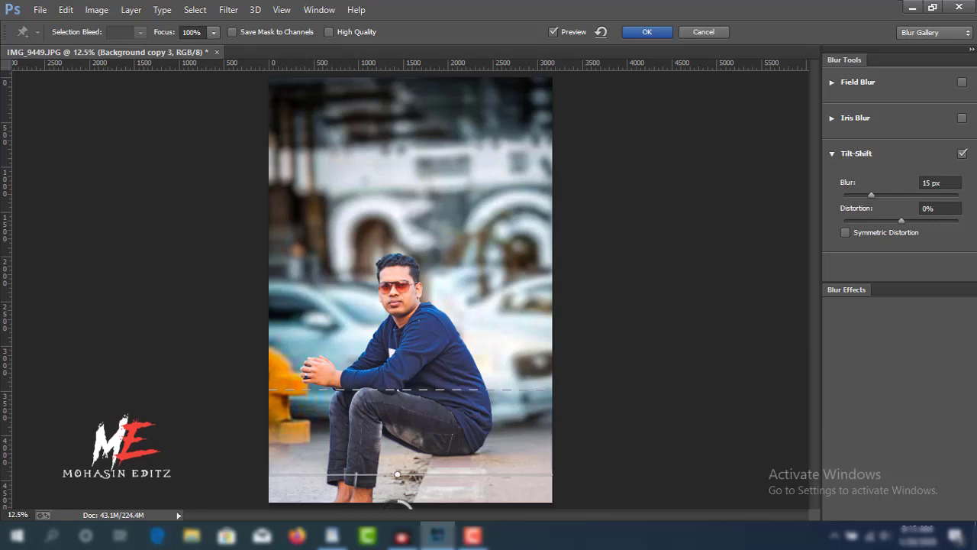
{"action": "left_click_drag", "start_coordinate": [432, 526], "coordinate": [432, 536]}
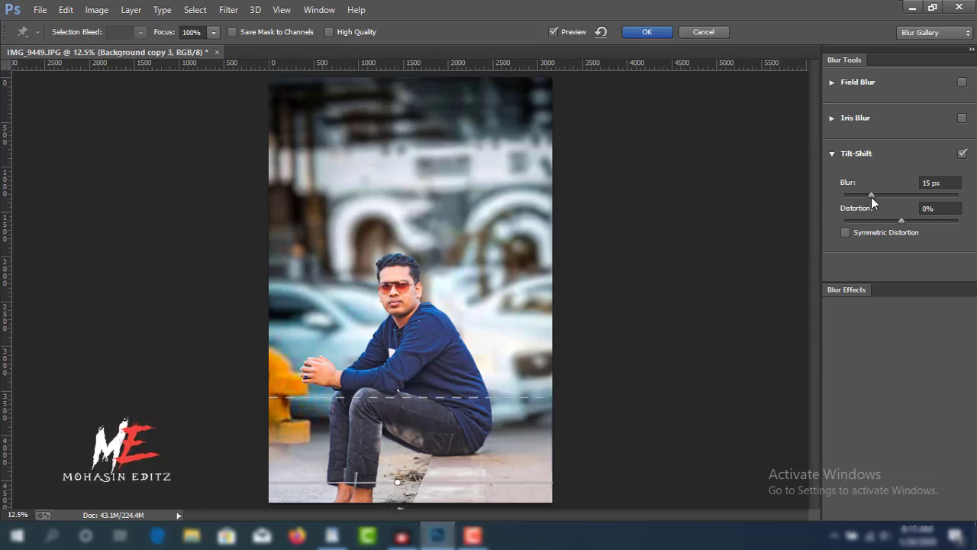
- Apply Tilt-Shift blur 85 px, distortion -30%, light range 213, light bokeh and bokeh colour 0%
{"action": "left_click_drag", "start_coordinate": [871, 197], "coordinate": [885, 201]}
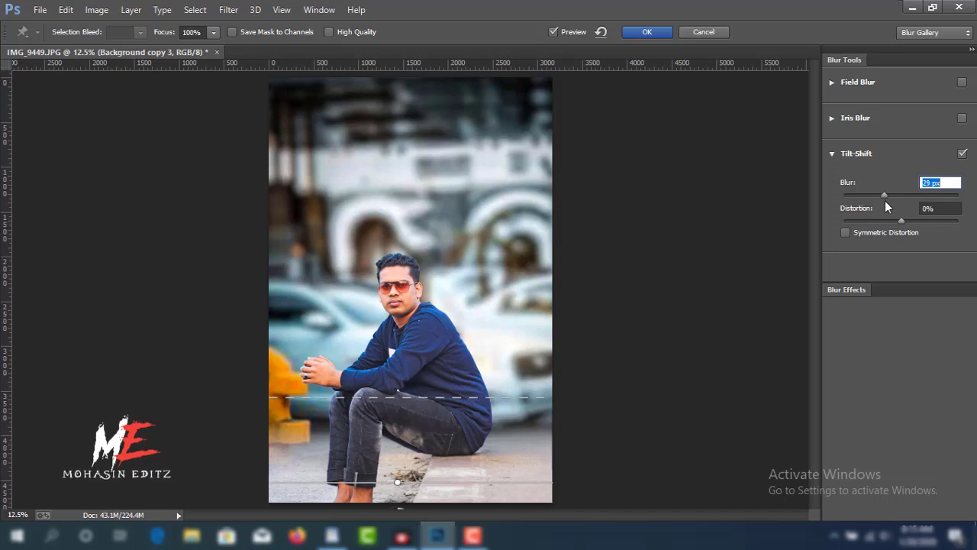
{"action": "left_click", "coordinate": [854, 286]}
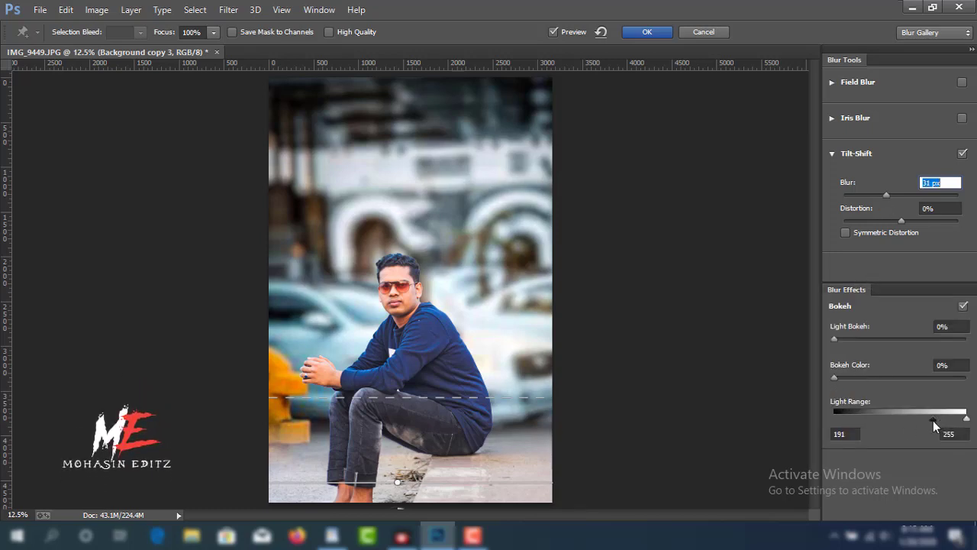
{"action": "mouse_move", "coordinate": [933, 419]}
{"action": "left_mouse_down"}
{"action": "mouse_move", "coordinate": [906, 423]}
{"action": "mouse_move", "coordinate": [947, 425]}
{"action": "left_mouse_up"}
{"action": "left_click_drag", "start_coordinate": [835, 378], "coordinate": [887, 387]}
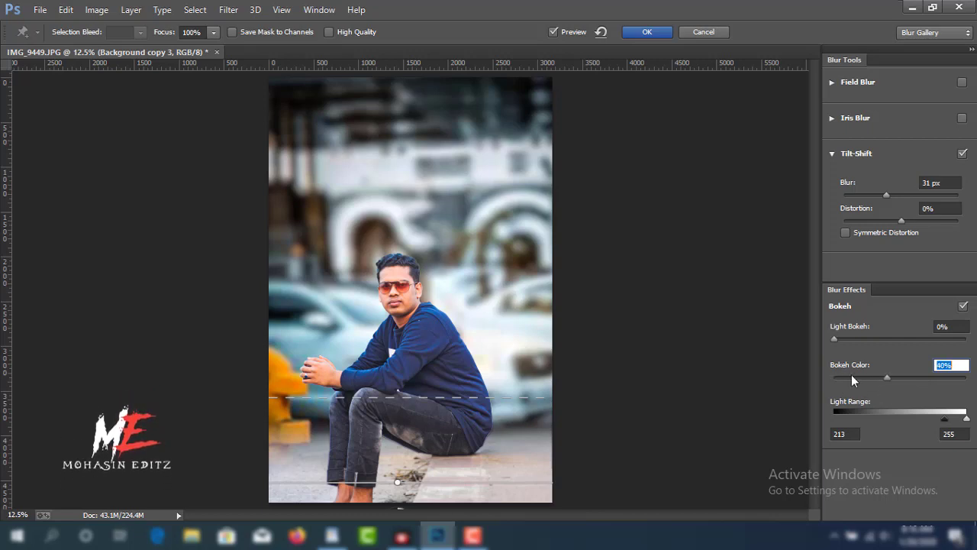
{"action": "mouse_move", "coordinate": [835, 341]}
{"action": "left_mouse_down"}
{"action": "mouse_move", "coordinate": [866, 345]}
{"action": "mouse_move", "coordinate": [827, 351]}
{"action": "left_mouse_up"}
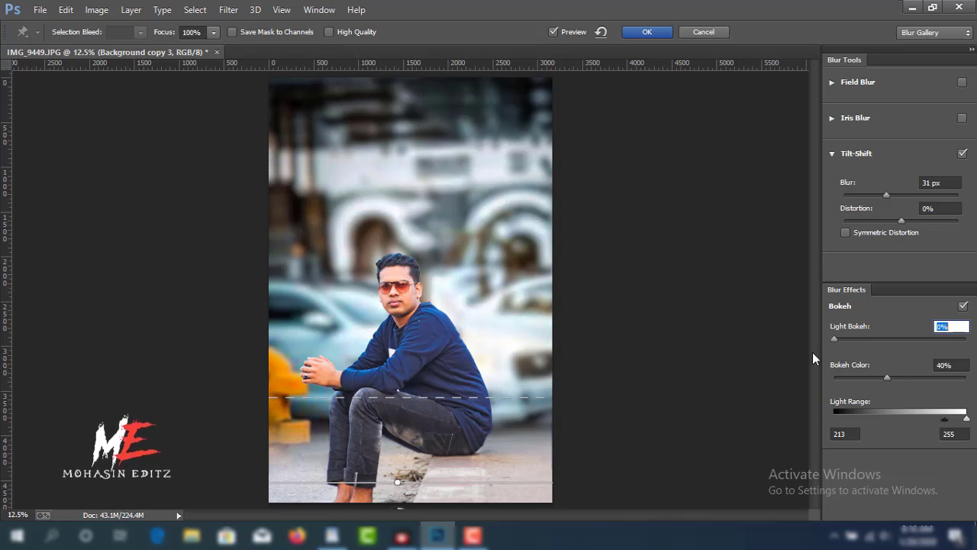
{"action": "left_click", "coordinate": [884, 377]}
{"action": "left_click_drag", "start_coordinate": [929, 377], "coordinate": [833, 377]}
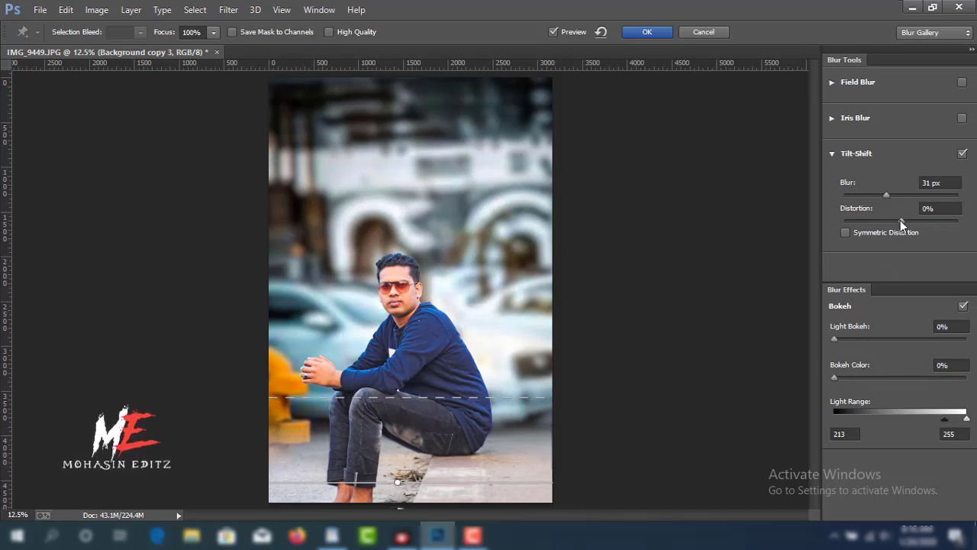
{"action": "mouse_move", "coordinate": [901, 220]}
{"action": "left_mouse_down"}
{"action": "mouse_move", "coordinate": [819, 229]}
{"action": "mouse_move", "coordinate": [883, 229]}
{"action": "left_mouse_up"}
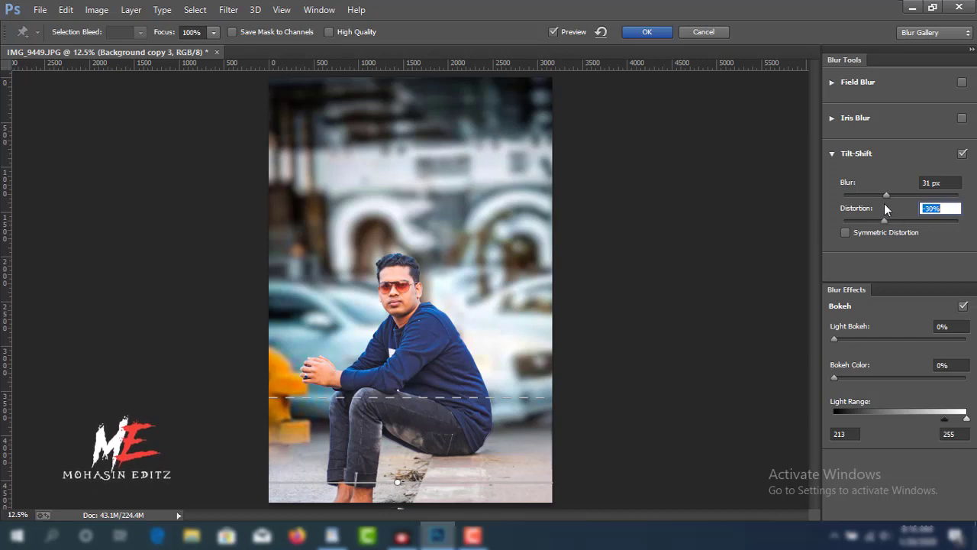
{"action": "left_click_drag", "start_coordinate": [885, 194], "coordinate": [899, 193]}
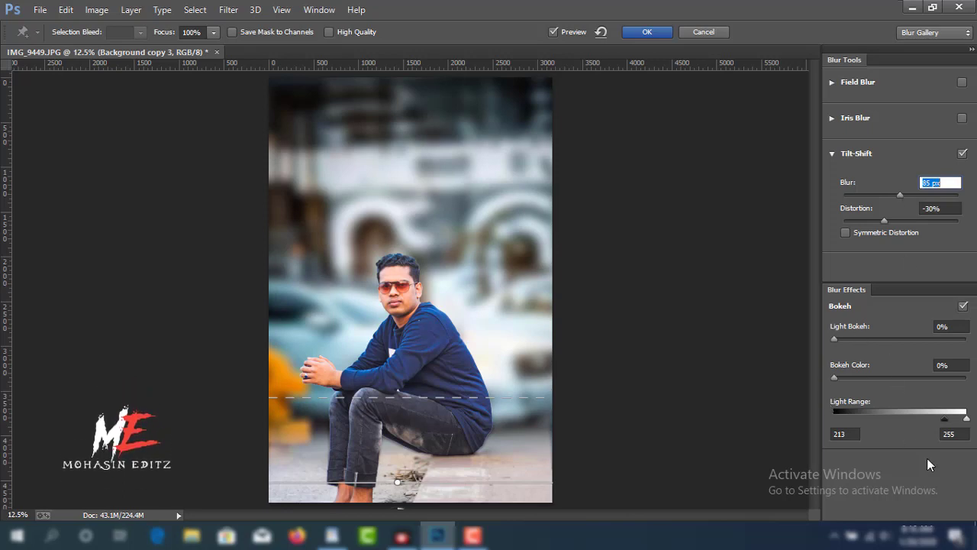
{"action": "left_click", "coordinate": [664, 35]}
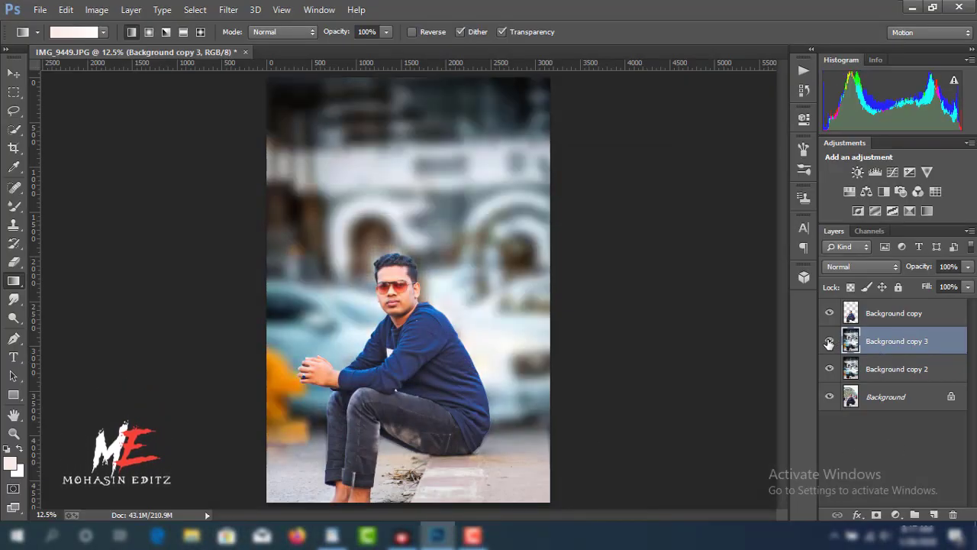
- Toggle the blurred Background copy 3 off and back on to compare the blur
{"action": "left_click", "coordinate": [828, 343]}
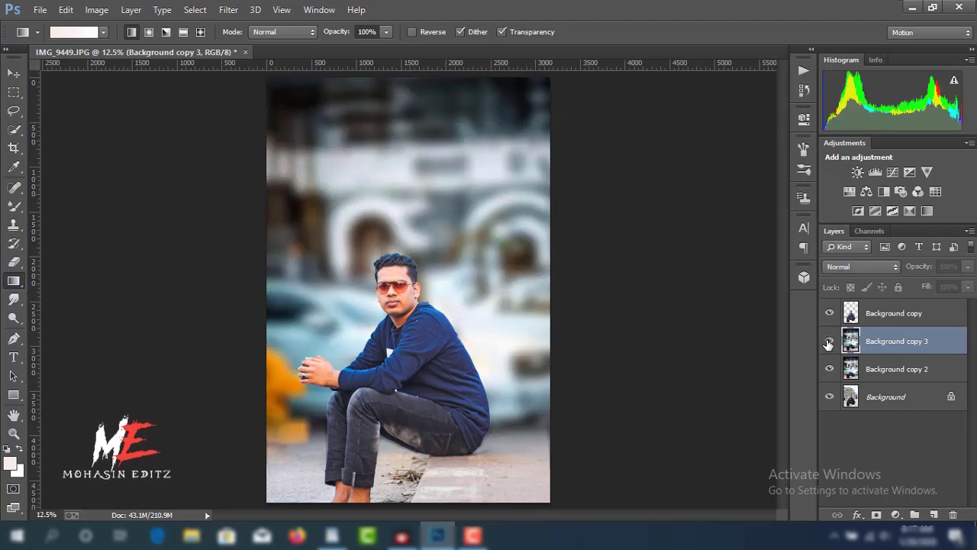
{"action": "left_click", "coordinate": [829, 344]}
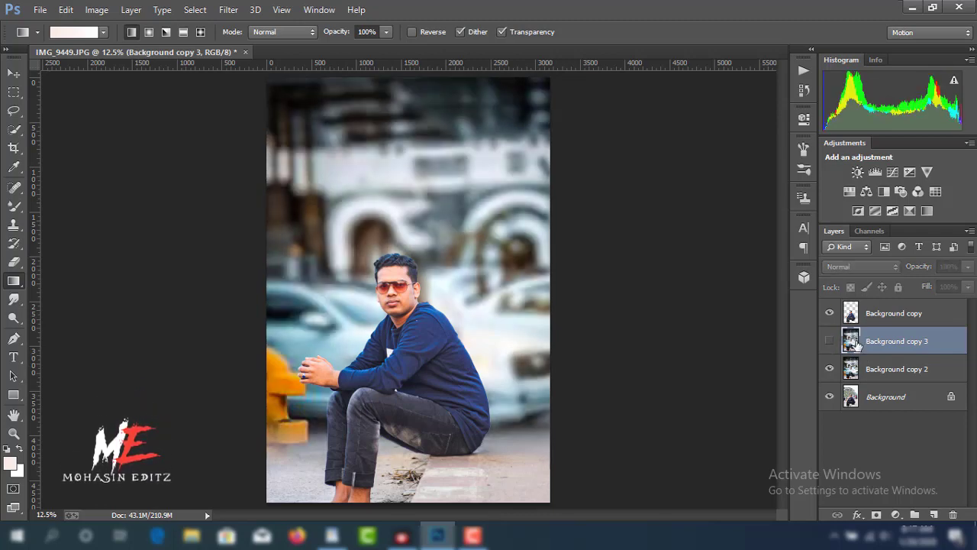
{"action": "left_click", "coordinate": [831, 342]}
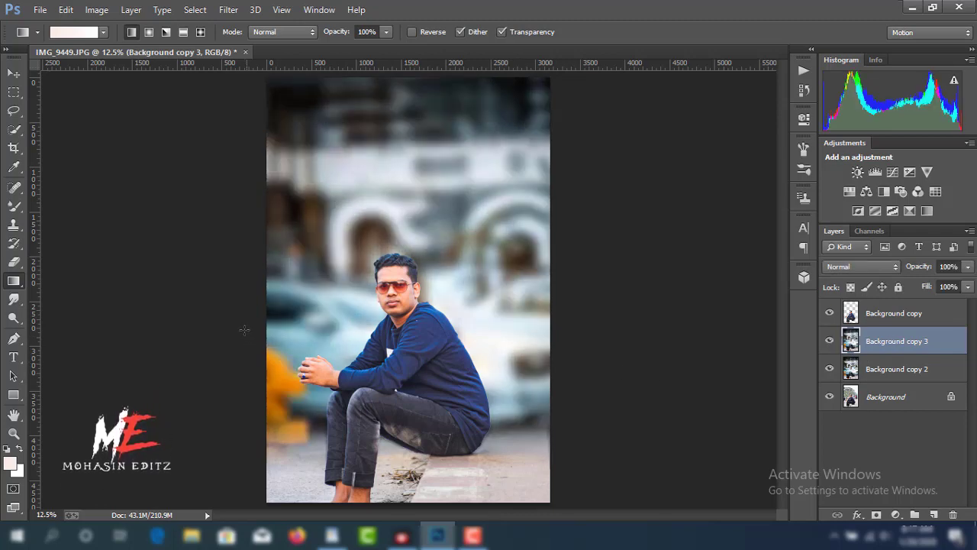
- Pick the Clone Stamp, zoom to 25%, and select Background copy to duplicate as Background copy 4
{"action": "left_click", "coordinate": [14, 225]}
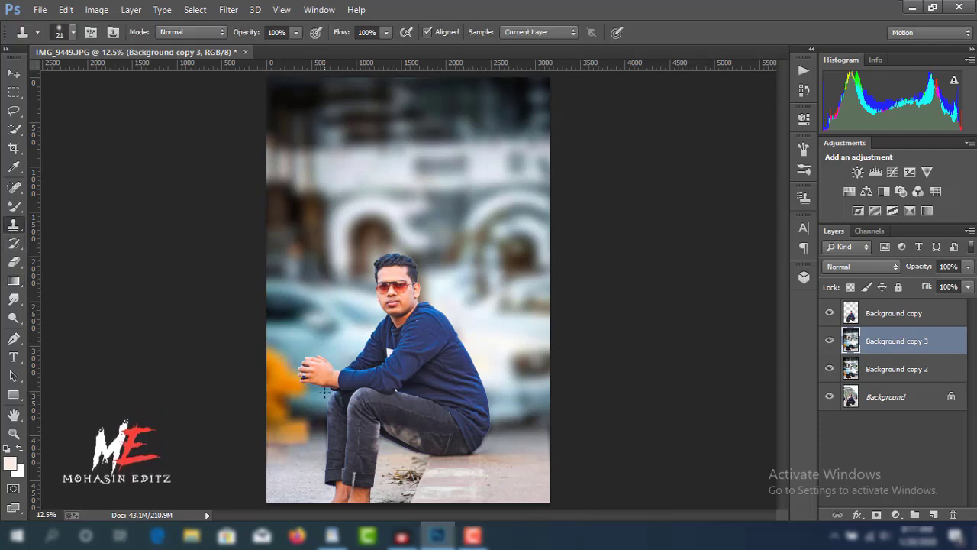
{"action": "key", "text": "ctrl+plus"}
{"action": "key", "text": "ctrl+plus"}
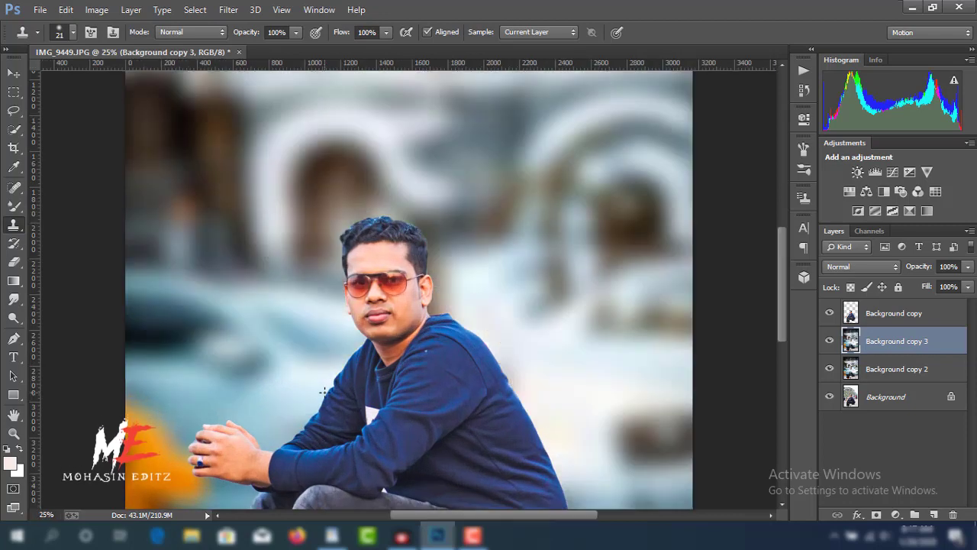
{"action": "scroll", "coordinate": [316, 273], "scroll_direction": "down", "scroll_amount": 2}
{"action": "scroll", "coordinate": [316, 274], "scroll_direction": "down", "scroll_amount": 3}
{"action": "scroll", "coordinate": [381, 306], "scroll_direction": "down", "scroll_amount": 4}
{"action": "scroll", "coordinate": [458, 343], "scroll_direction": "down", "scroll_amount": 3}
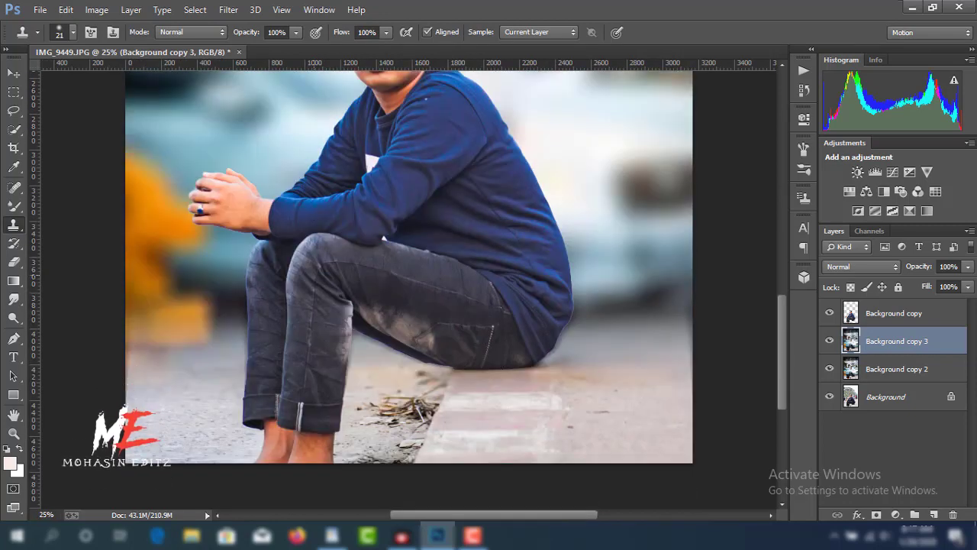
{"action": "scroll", "coordinate": [503, 367], "scroll_direction": "down", "scroll_amount": 1}
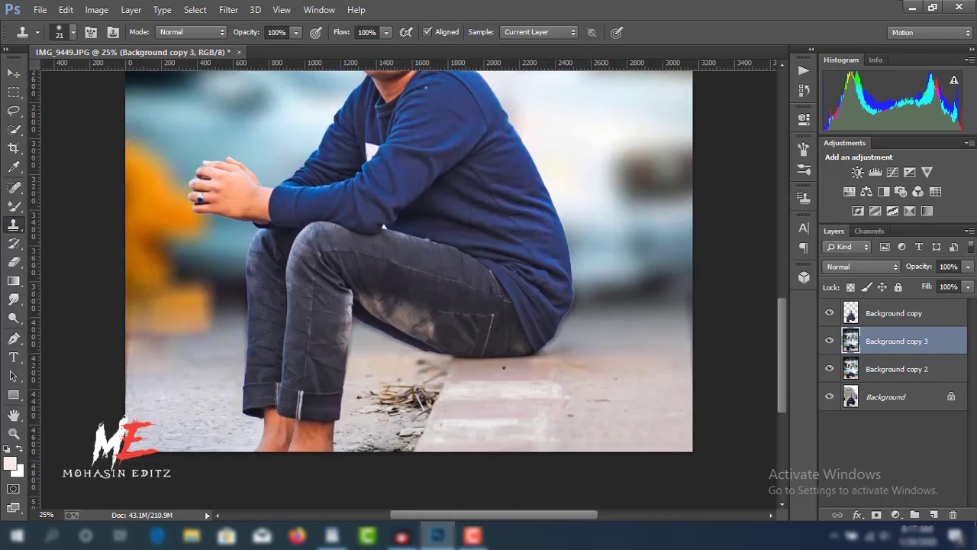
{"action": "left_click", "coordinate": [830, 312]}
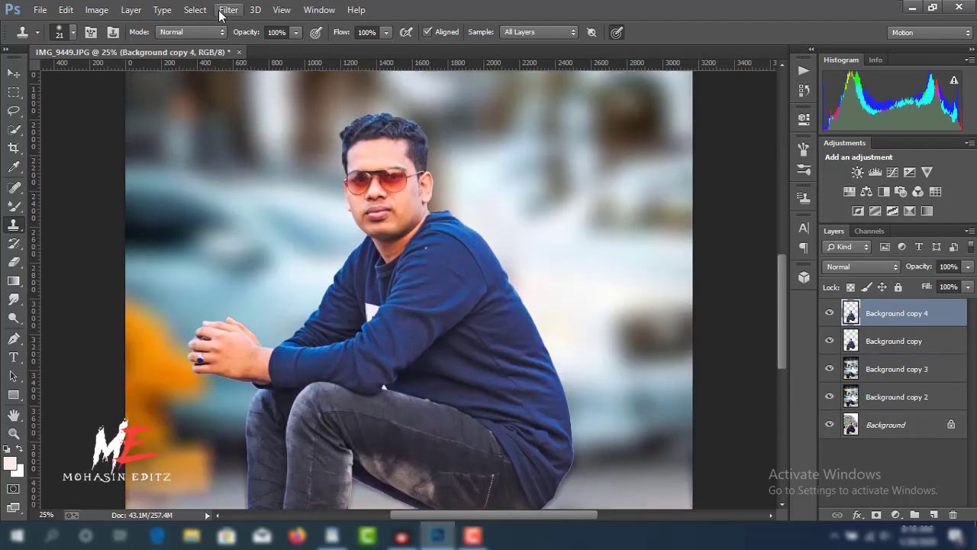
- Apply Color Efex Pro 4's Dark Contrasts with 26% saturation and 100% highlights
{"action": "left_click", "coordinate": [220, 12]}
{"action": "mouse_move", "coordinate": [255, 377]}
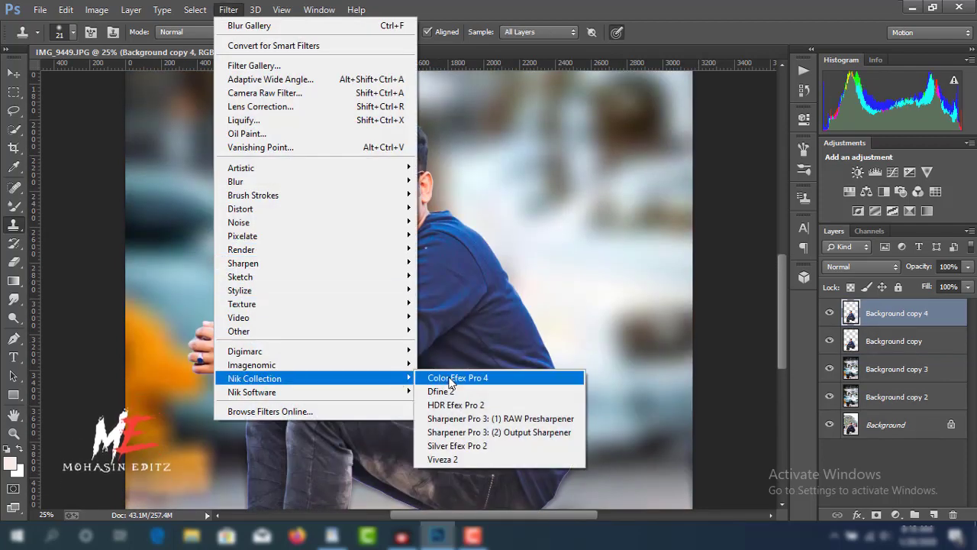
{"action": "left_click", "coordinate": [458, 377]}
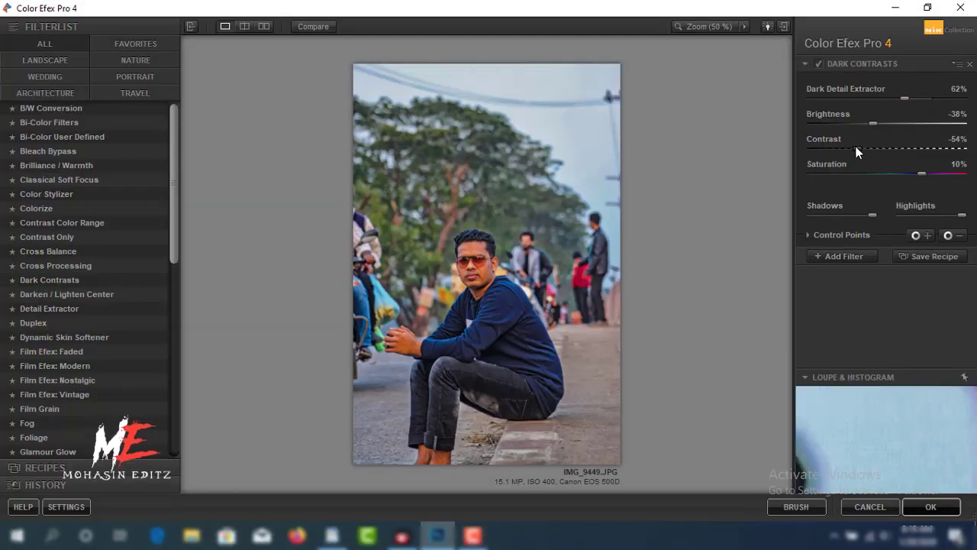
{"action": "left_click_drag", "start_coordinate": [928, 173], "coordinate": [935, 173]}
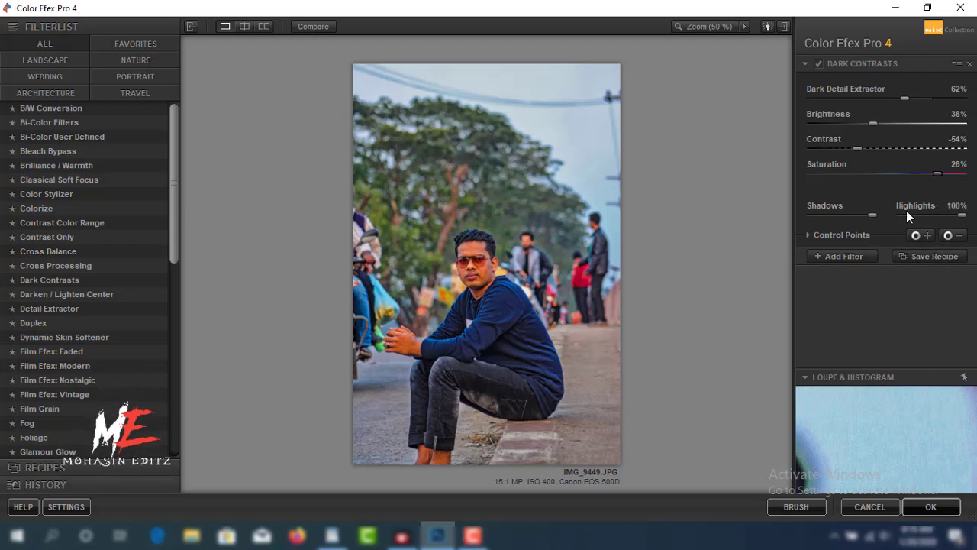
{"action": "left_click", "coordinate": [912, 508]}
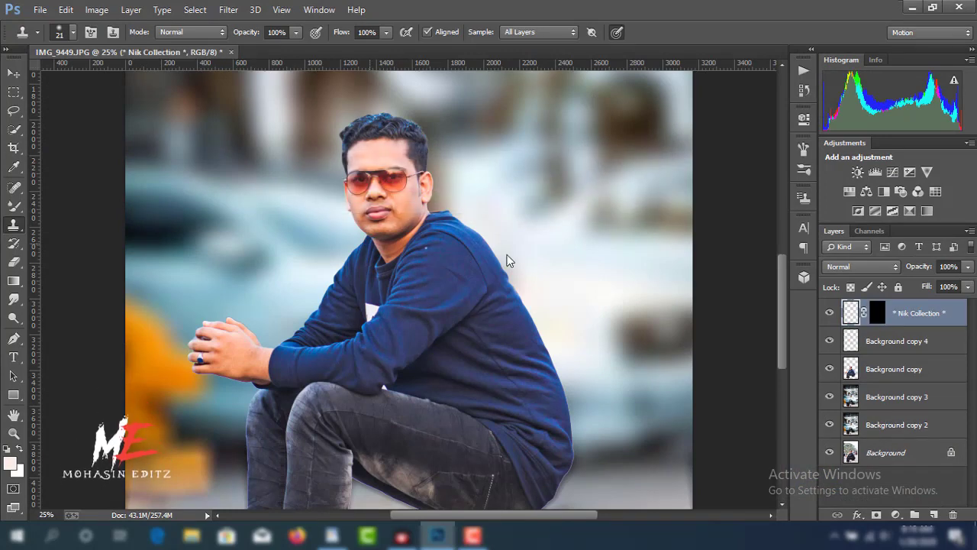
- Erase the Dark Contrasts (CEP 4) layer over the man's face, hands and feet
{"action": "key", "text": "ctrl+alt+f"}
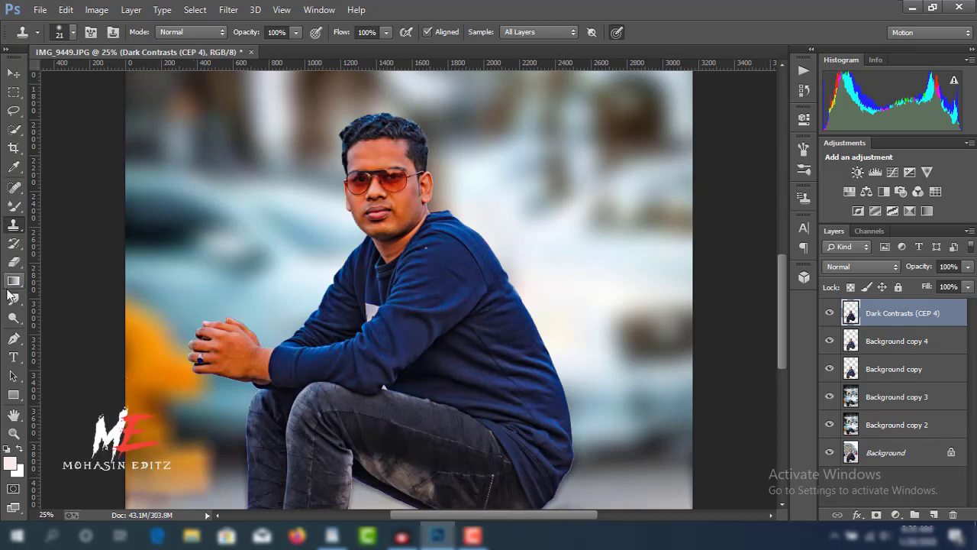
{"action": "key", "text": "e"}
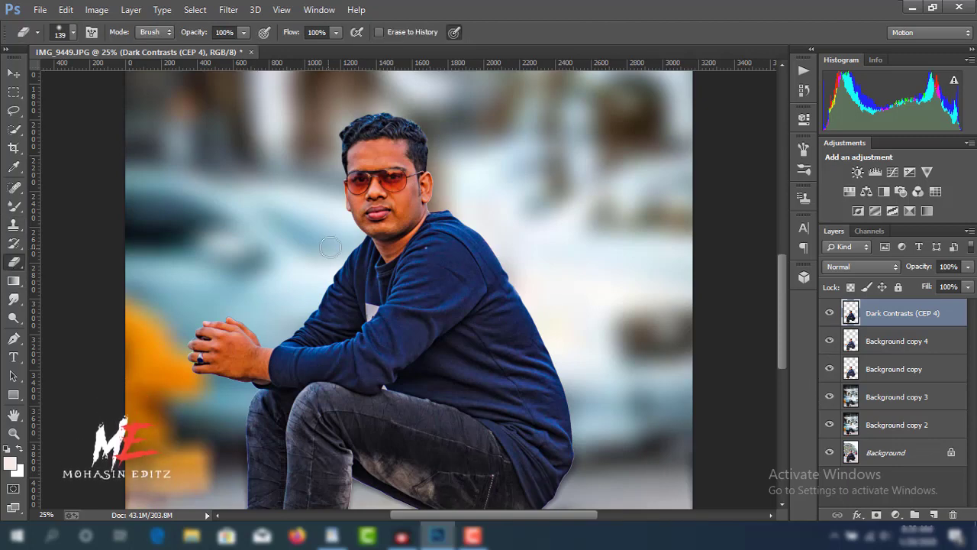
{"action": "mouse_move", "coordinate": [337, 186]}
{"action": "left_mouse_down"}
{"action": "mouse_move", "coordinate": [354, 175]}
{"action": "mouse_move", "coordinate": [348, 160]}
{"action": "mouse_move", "coordinate": [394, 150]}
{"action": "mouse_move", "coordinate": [383, 171]}
{"action": "mouse_move", "coordinate": [408, 183]}
{"action": "mouse_move", "coordinate": [393, 207]}
{"action": "mouse_move", "coordinate": [404, 201]}
{"action": "mouse_move", "coordinate": [377, 198]}
{"action": "mouse_move", "coordinate": [364, 179]}
{"action": "mouse_move", "coordinate": [358, 204]}
{"action": "mouse_move", "coordinate": [352, 191]}
{"action": "mouse_move", "coordinate": [391, 232]}
{"action": "mouse_move", "coordinate": [431, 183]}
{"action": "mouse_move", "coordinate": [388, 251]}
{"action": "left_mouse_up"}
{"action": "scroll", "coordinate": [245, 309], "scroll_direction": "down", "scroll_amount": 1}
{"action": "mouse_move", "coordinate": [242, 309]}
{"action": "left_mouse_down"}
{"action": "mouse_move", "coordinate": [218, 290]}
{"action": "mouse_move", "coordinate": [200, 330]}
{"action": "mouse_move", "coordinate": [241, 315]}
{"action": "mouse_move", "coordinate": [246, 329]}
{"action": "mouse_move", "coordinate": [222, 343]}
{"action": "mouse_move", "coordinate": [254, 352]}
{"action": "mouse_move", "coordinate": [263, 325]}
{"action": "left_mouse_up"}
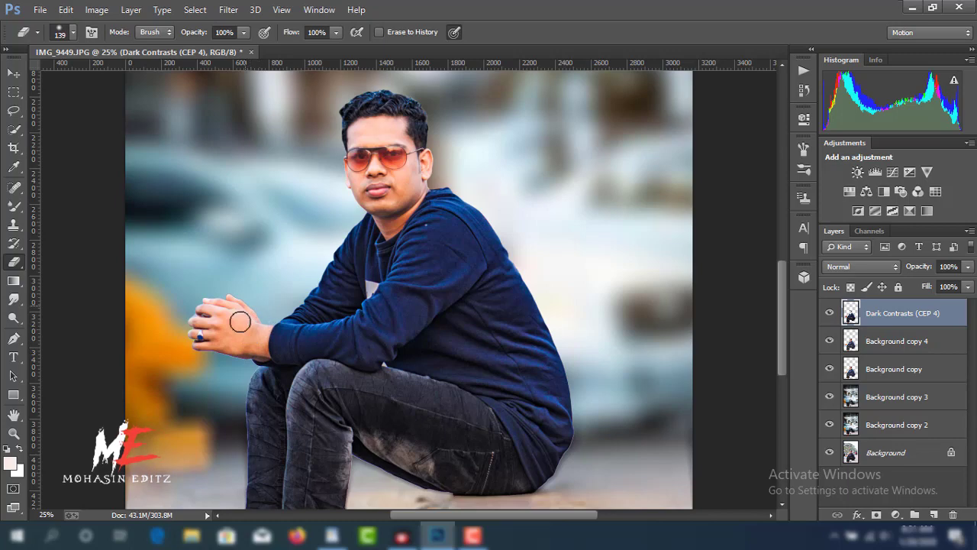
{"action": "scroll", "coordinate": [244, 344], "scroll_direction": "down", "scroll_amount": 3}
{"action": "scroll", "coordinate": [308, 443], "scroll_direction": "down", "scroll_amount": 3}
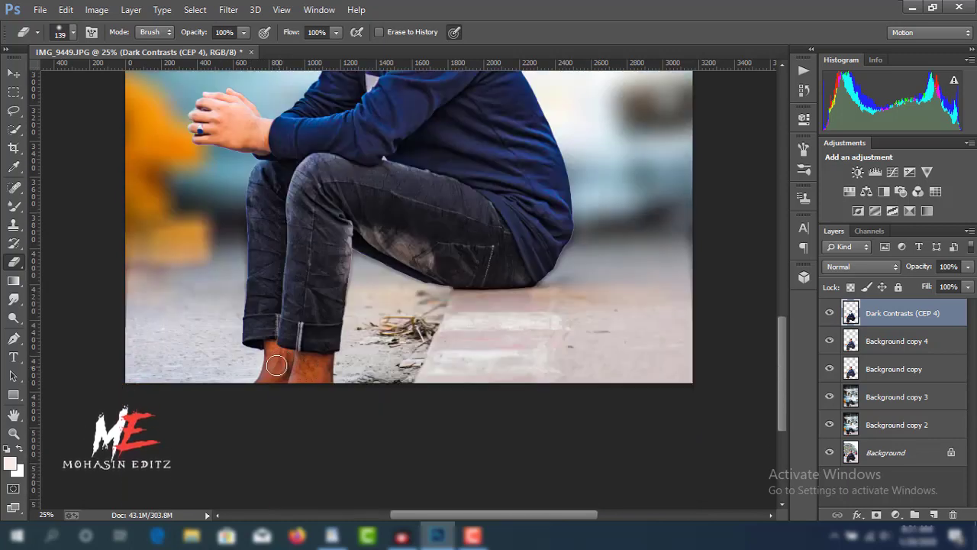
{"action": "mouse_move", "coordinate": [265, 349]}
{"action": "left_mouse_down"}
{"action": "mouse_move", "coordinate": [321, 378]}
{"action": "mouse_move", "coordinate": [259, 382]}
{"action": "mouse_move", "coordinate": [313, 364]}
{"action": "mouse_move", "coordinate": [268, 349]}
{"action": "left_mouse_up"}
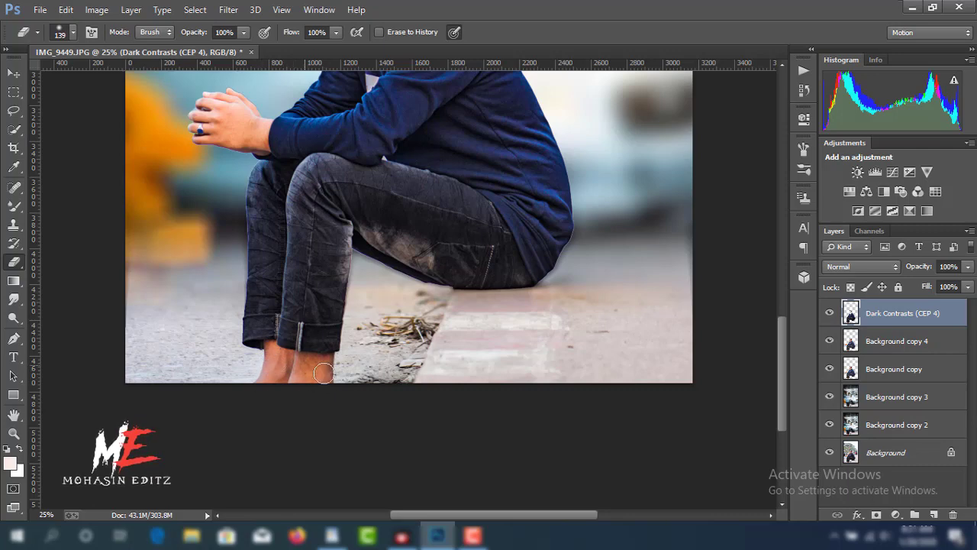
{"action": "scroll", "coordinate": [319, 358], "scroll_direction": "up", "scroll_amount": 2}
{"action": "scroll", "coordinate": [328, 336], "scroll_direction": "up", "scroll_amount": 5}
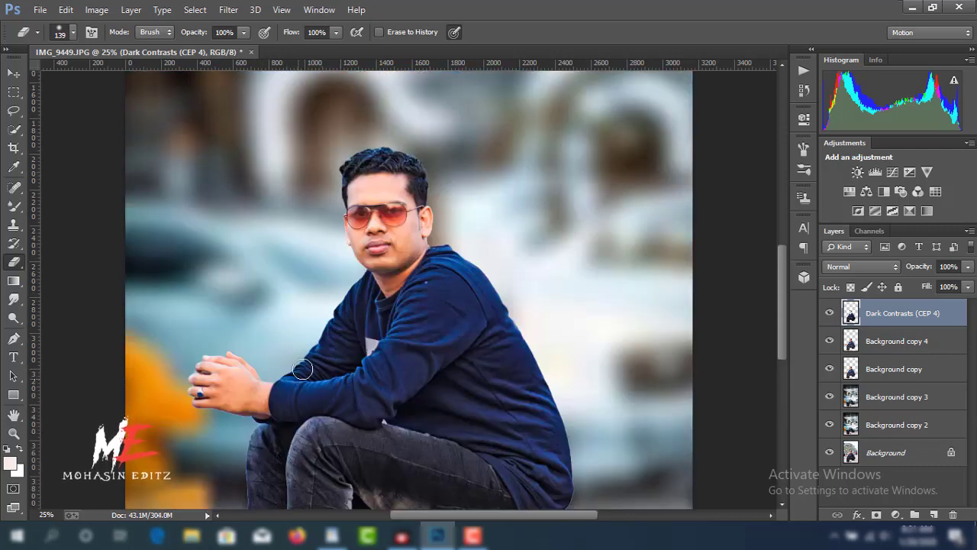
- Merge the Dark Contrasts layer down into Background copy 4
{"action": "right_click", "coordinate": [864, 313]}
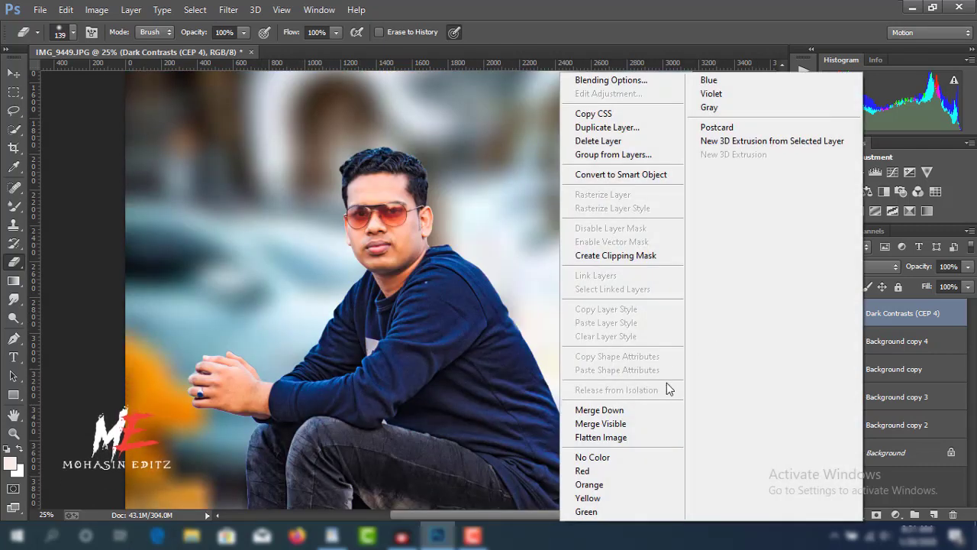
{"action": "left_click", "coordinate": [671, 418]}
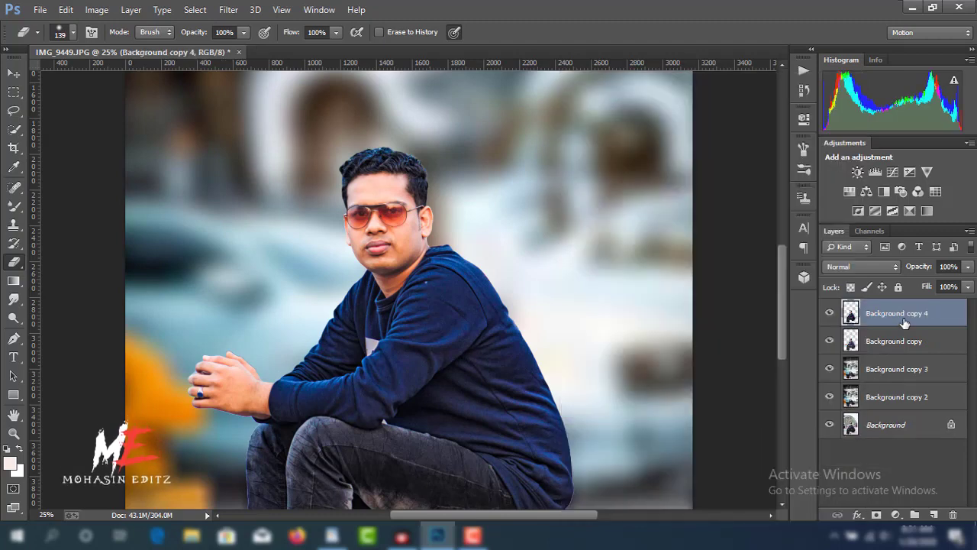
{"action": "right_click", "coordinate": [934, 319]}
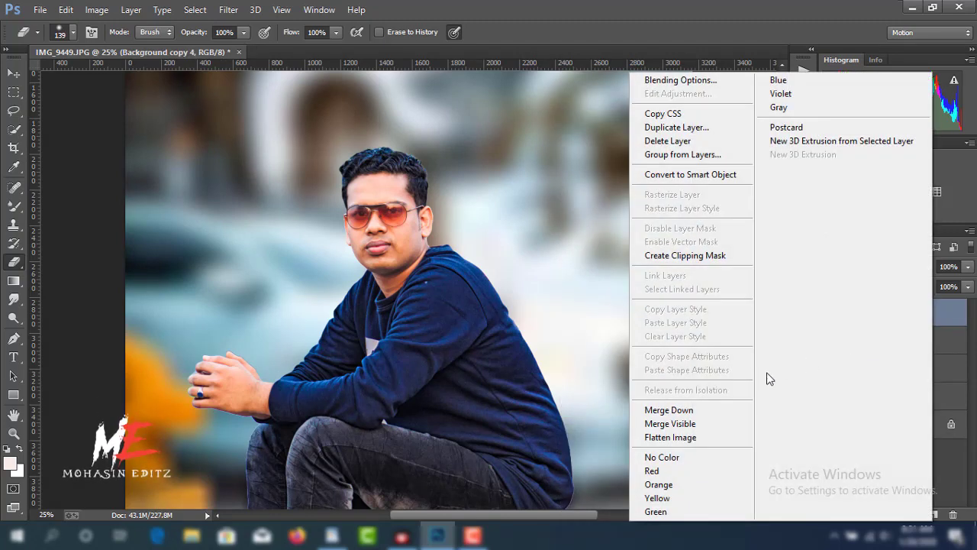
{"action": "left_click", "coordinate": [737, 413]}
{"action": "mouse_move", "coordinate": [935, 320]}
{"action": "left_mouse_down"}
{"action": "mouse_move", "coordinate": [925, 501]}
{"action": "mouse_move", "coordinate": [934, 515]}
{"action": "left_mouse_up"}
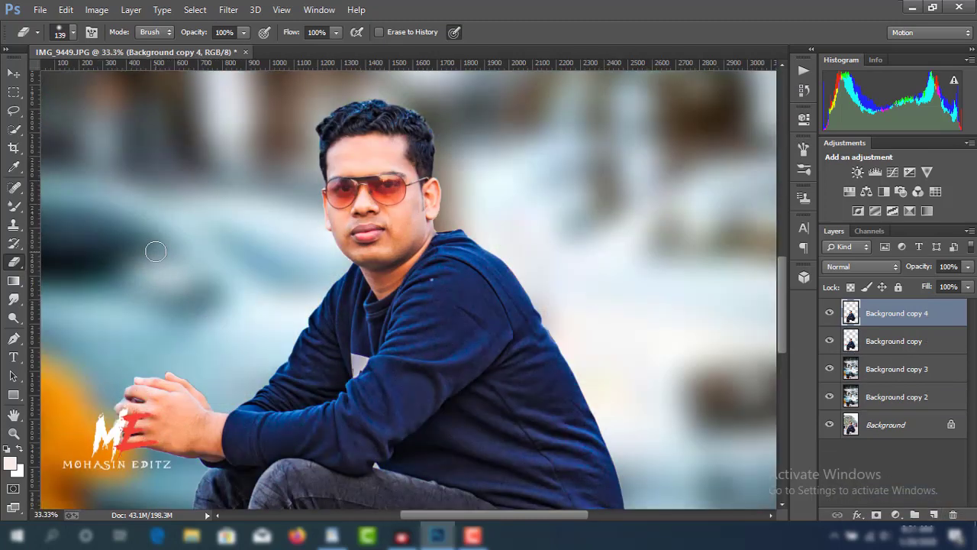
{"action": "scroll", "coordinate": [427, 275], "scroll_direction": "up", "scroll_amount": 2}
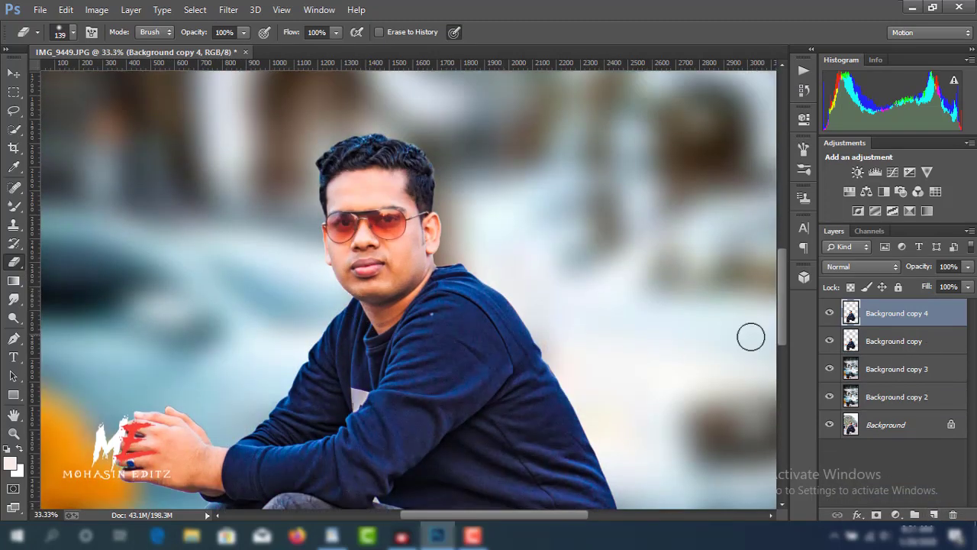
- Hide the Background copy layer and zoom the photo to 50%
{"action": "left_click", "coordinate": [829, 340]}
{"action": "key", "text": "ctrl+plus"}
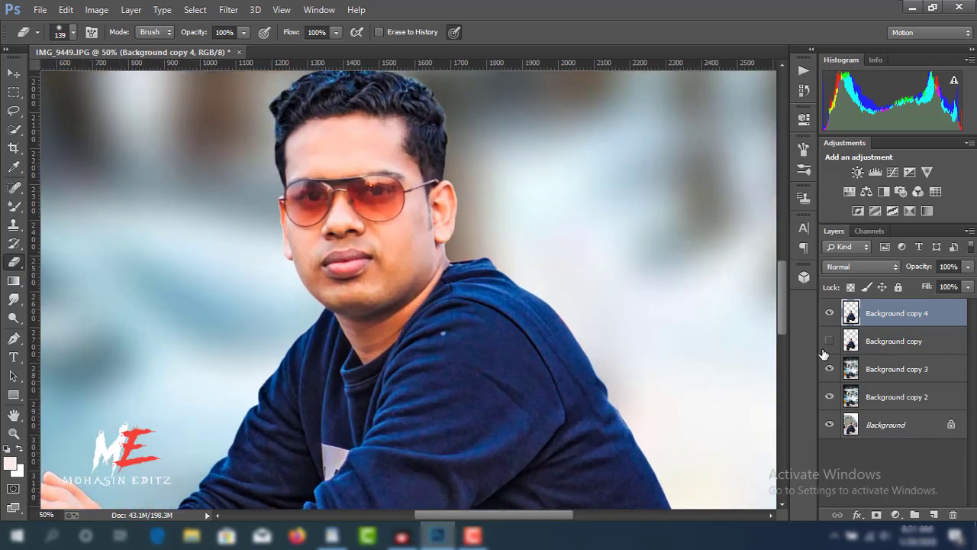
{"action": "scroll", "coordinate": [387, 262], "scroll_direction": "up", "scroll_amount": 3}
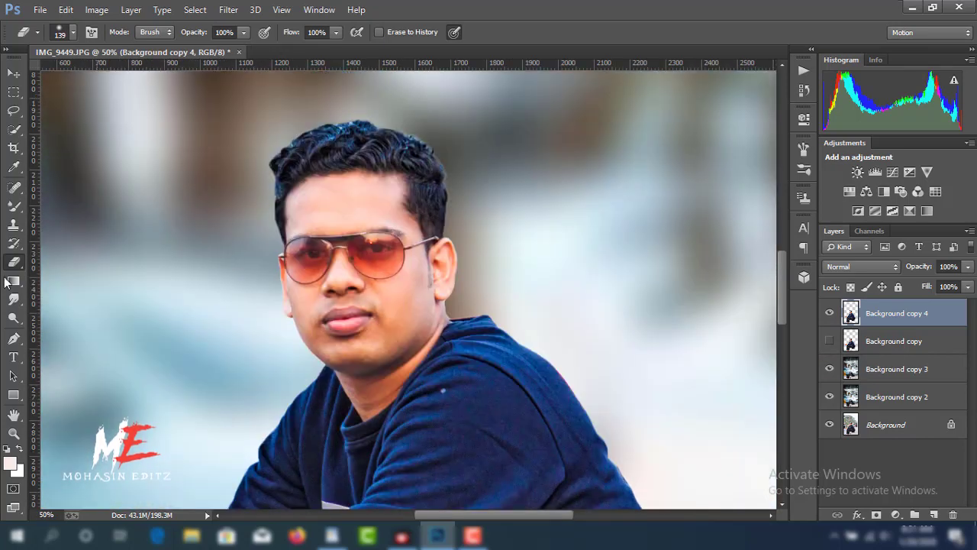
- Load the Mixer Brush with skin colour ffceba sampled from the face, at 85 px
{"action": "left_click", "coordinate": [14, 206]}
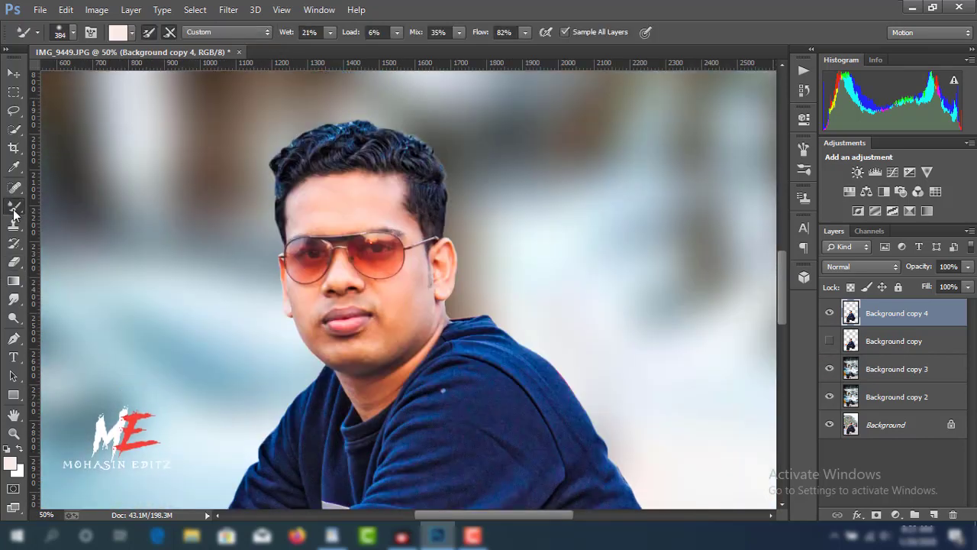
{"action": "left_click", "coordinate": [118, 34]}
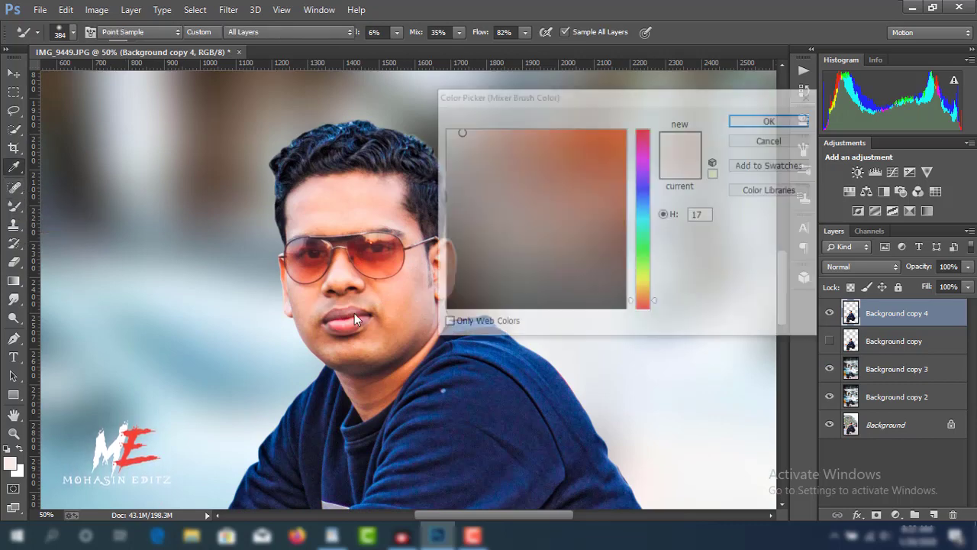
{"action": "left_click", "coordinate": [329, 196]}
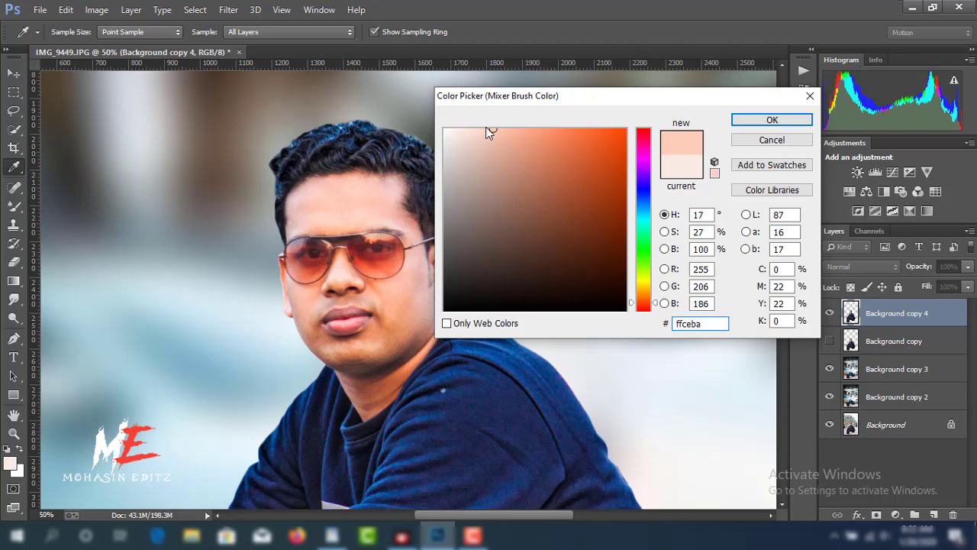
{"action": "left_click", "coordinate": [771, 119]}
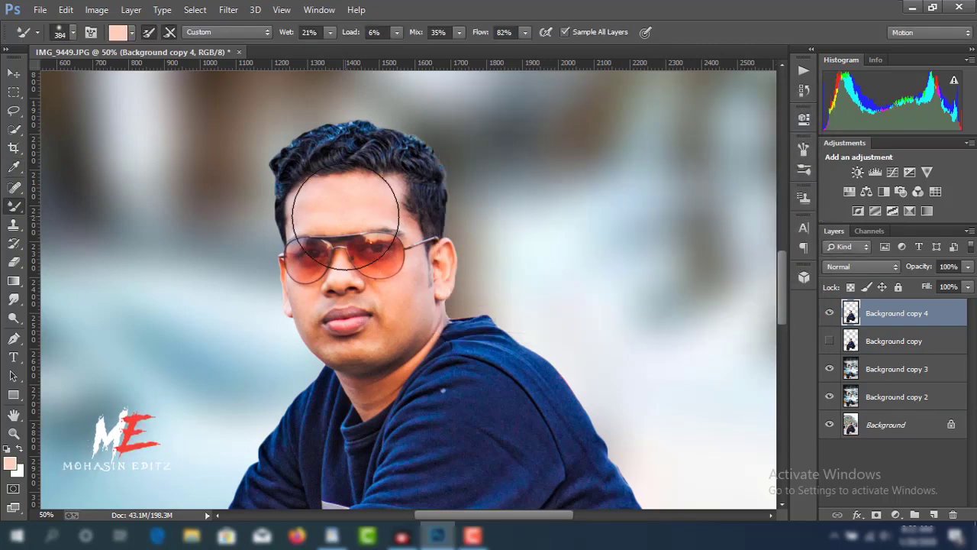
{"action": "right_click", "coordinate": [351, 217]}
{"action": "left_click", "coordinate": [455, 249]}
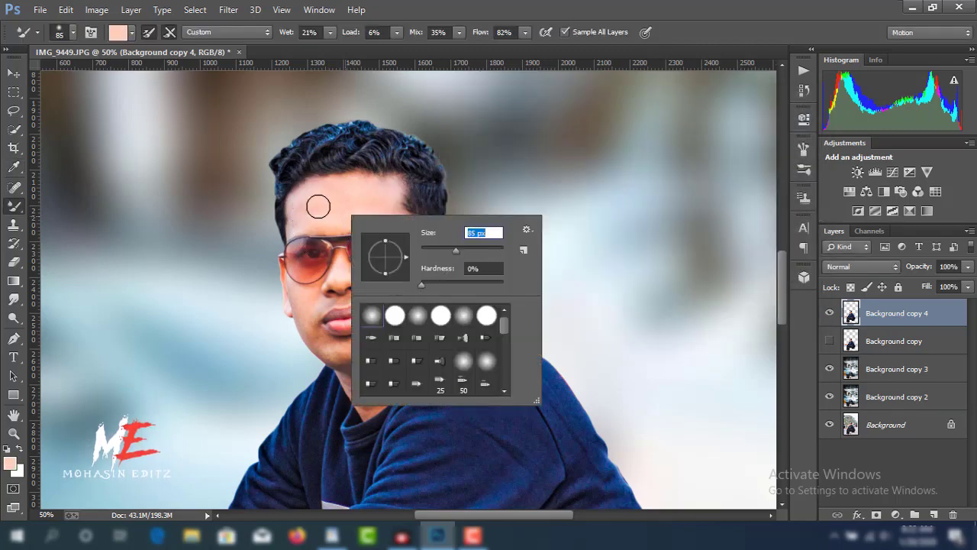
{"action": "left_click", "coordinate": [319, 206]}
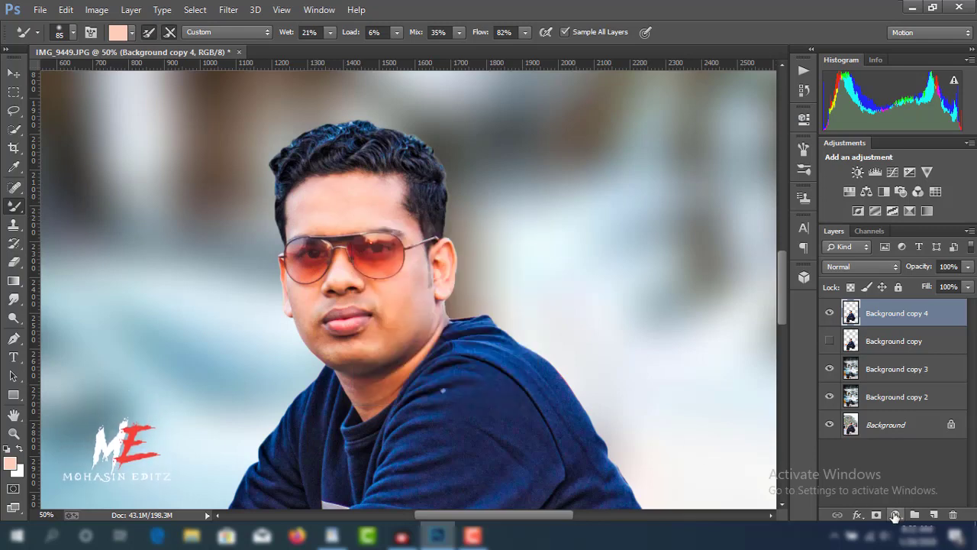
- On a new Layer 1, blend the skin along the left jaw, cheek and chin
{"action": "left_click", "coordinate": [933, 515]}
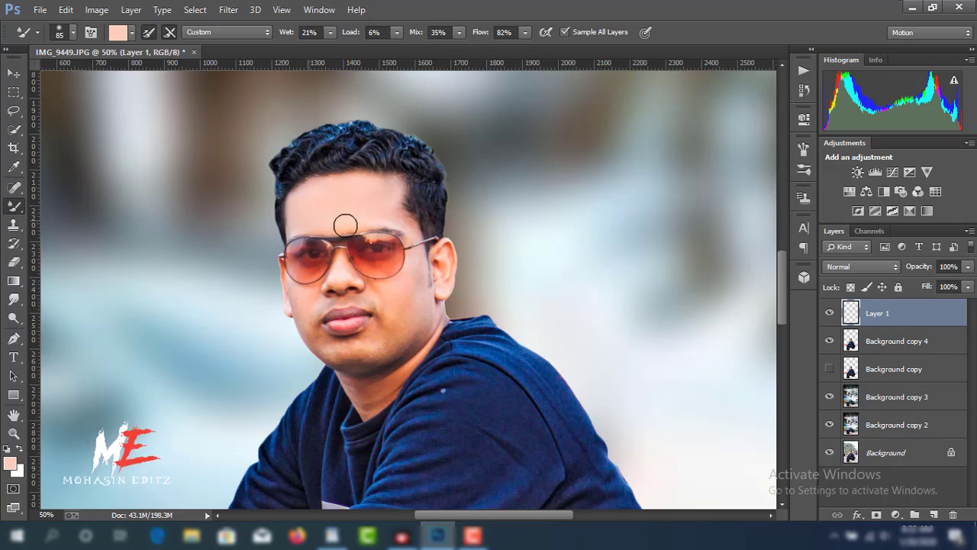
{"action": "left_click_drag", "start_coordinate": [307, 299], "coordinate": [321, 343]}
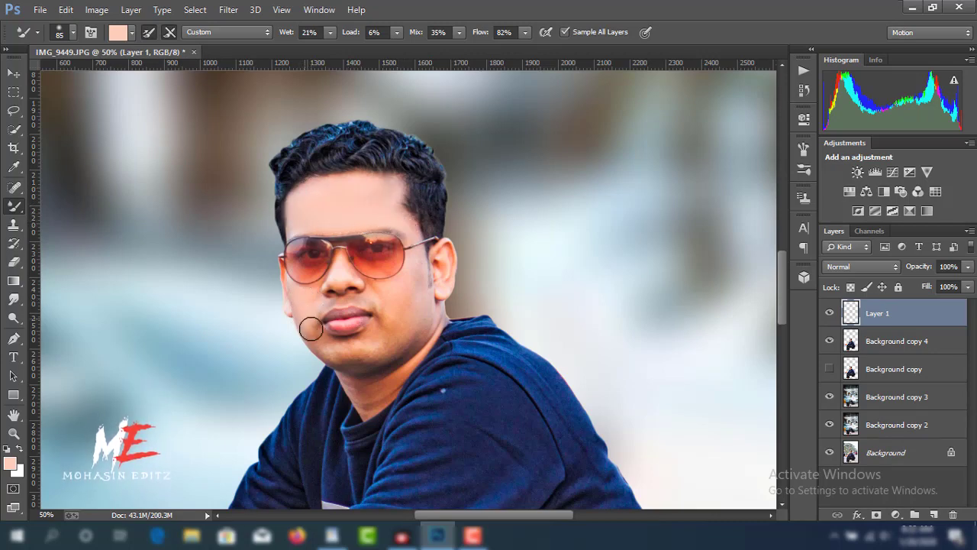
{"action": "mouse_move", "coordinate": [390, 298]}
{"action": "left_mouse_down"}
{"action": "mouse_move", "coordinate": [429, 260]}
{"action": "mouse_move", "coordinate": [365, 343]}
{"action": "mouse_move", "coordinate": [383, 331]}
{"action": "mouse_move", "coordinate": [331, 338]}
{"action": "mouse_move", "coordinate": [399, 333]}
{"action": "mouse_move", "coordinate": [405, 322]}
{"action": "mouse_move", "coordinate": [381, 386]}
{"action": "mouse_move", "coordinate": [435, 322]}
{"action": "left_mouse_up"}
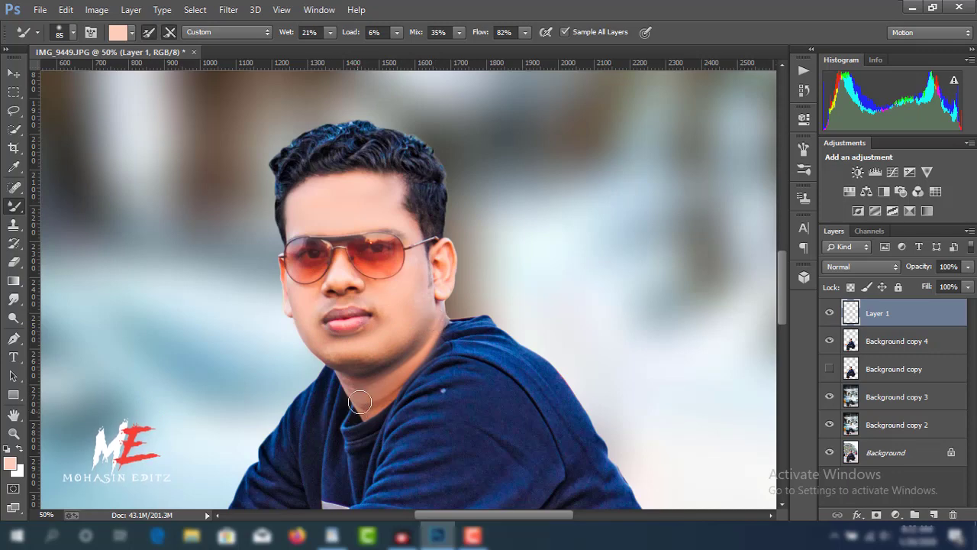
{"action": "scroll", "coordinate": [360, 402], "scroll_direction": "down", "scroll_amount": 2}
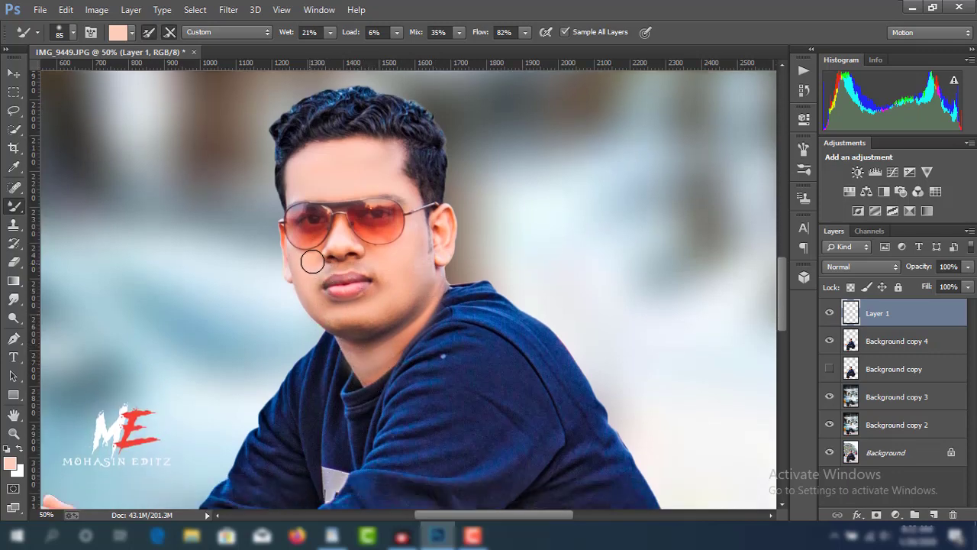
{"action": "scroll", "coordinate": [383, 316], "scroll_direction": "down", "scroll_amount": 3}
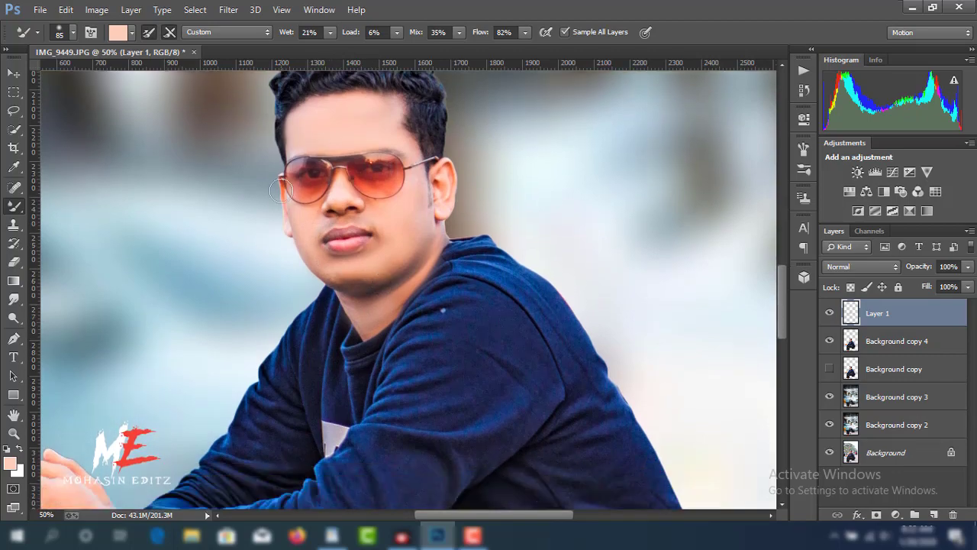
{"action": "scroll", "coordinate": [394, 268], "scroll_direction": "down", "scroll_amount": 4}
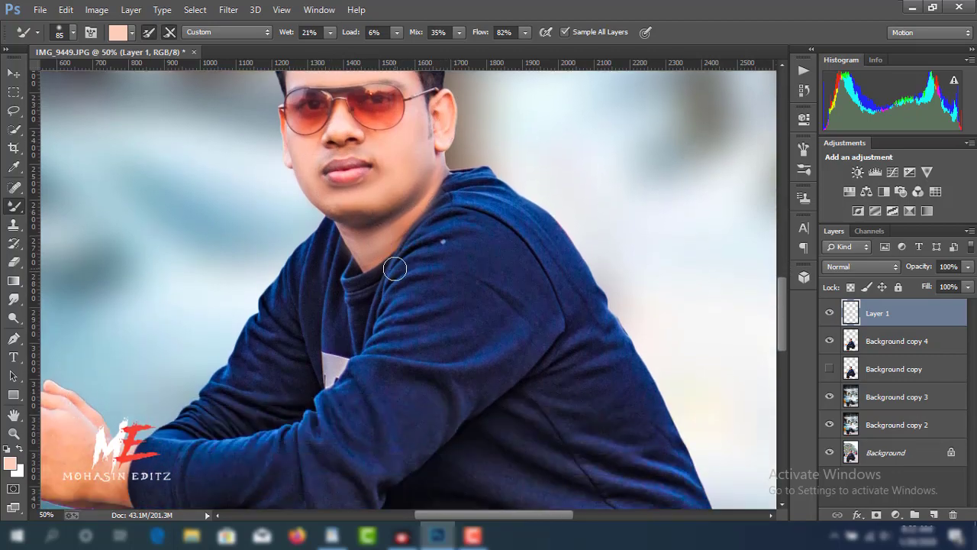
{"action": "scroll", "coordinate": [394, 268], "scroll_direction": "down", "scroll_amount": 8}
{"action": "left_click_drag", "start_coordinate": [532, 516], "coordinate": [492, 516]}
- Enlarge the brush to 114 px and smooth the hand, wrist, ankles and feet
{"action": "right_click", "coordinate": [339, 351]}
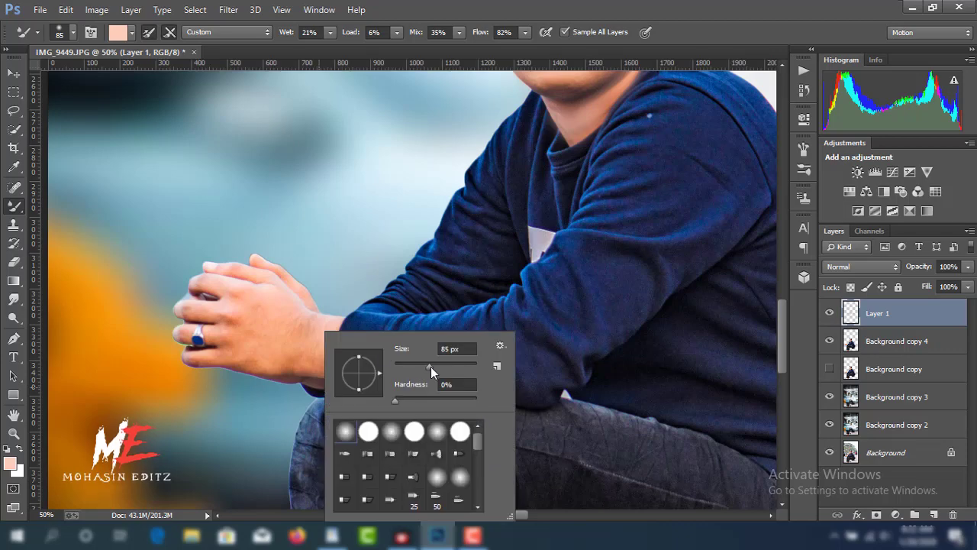
{"action": "key", "text": "Return"}
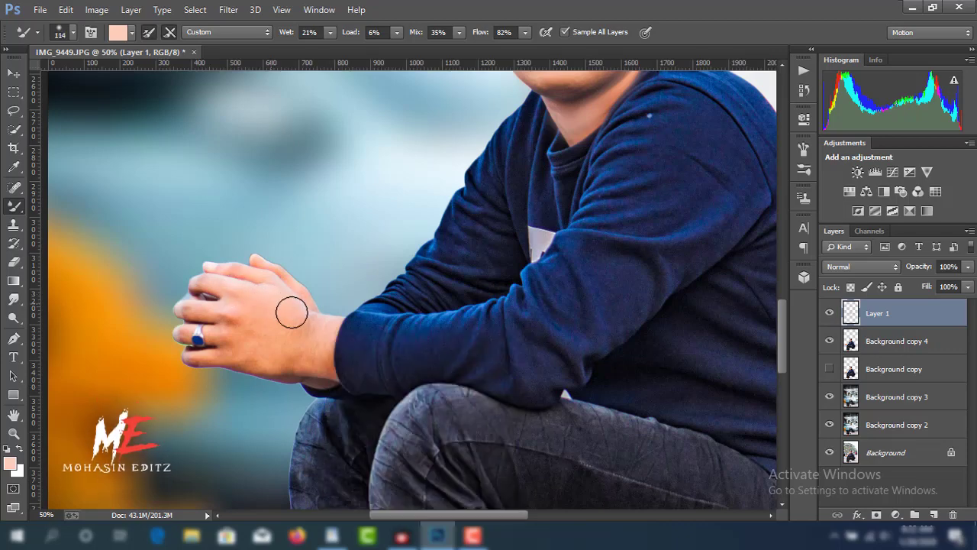
{"action": "mouse_move", "coordinate": [275, 359]}
{"action": "left_mouse_down"}
{"action": "mouse_move", "coordinate": [229, 343]}
{"action": "mouse_move", "coordinate": [249, 322]}
{"action": "mouse_move", "coordinate": [323, 343]}
{"action": "mouse_move", "coordinate": [336, 378]}
{"action": "left_mouse_up"}
{"action": "scroll", "coordinate": [355, 402], "scroll_direction": "down", "scroll_amount": 2}
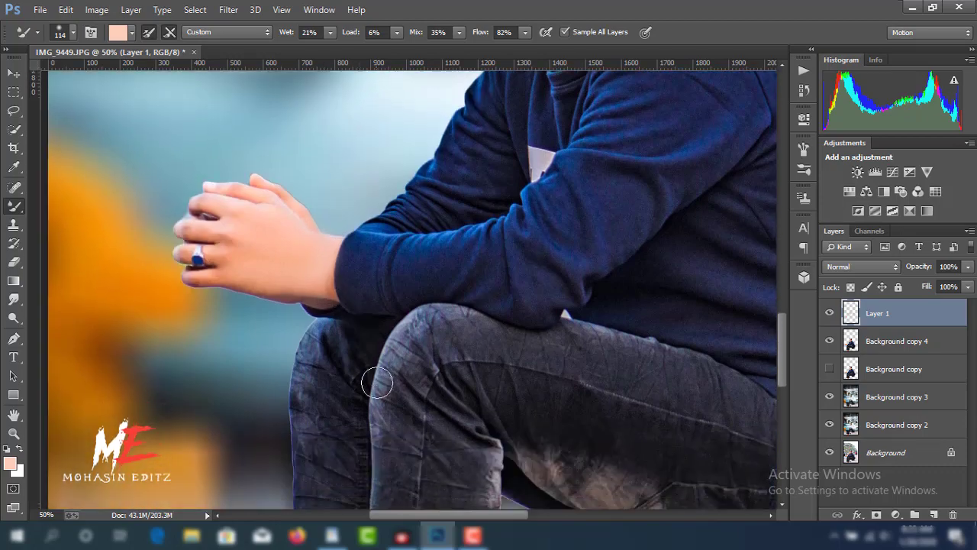
{"action": "scroll", "coordinate": [375, 381], "scroll_direction": "down", "scroll_amount": 4}
{"action": "scroll", "coordinate": [397, 338], "scroll_direction": "down", "scroll_amount": 3}
{"action": "mouse_move", "coordinate": [400, 354]}
{"action": "left_mouse_down"}
{"action": "mouse_move", "coordinate": [441, 344]}
{"action": "mouse_move", "coordinate": [397, 375]}
{"action": "mouse_move", "coordinate": [405, 362]}
{"action": "mouse_move", "coordinate": [355, 338]}
{"action": "mouse_move", "coordinate": [342, 382]}
{"action": "mouse_move", "coordinate": [342, 344]}
{"action": "mouse_move", "coordinate": [372, 373]}
{"action": "left_mouse_up"}
{"action": "scroll", "coordinate": [468, 356], "scroll_direction": "up", "scroll_amount": 2}
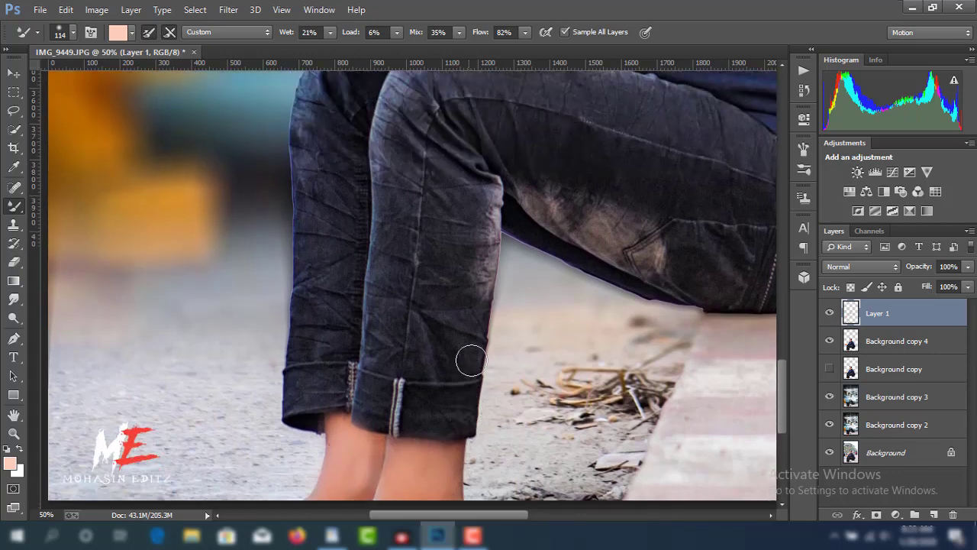
{"action": "scroll", "coordinate": [475, 356], "scroll_direction": "up", "scroll_amount": 2}
{"action": "scroll", "coordinate": [483, 361], "scroll_direction": "down", "scroll_amount": 1, "text": "alt"}
{"action": "scroll", "coordinate": [482, 361], "scroll_direction": "down", "scroll_amount": 3, "text": "alt"}
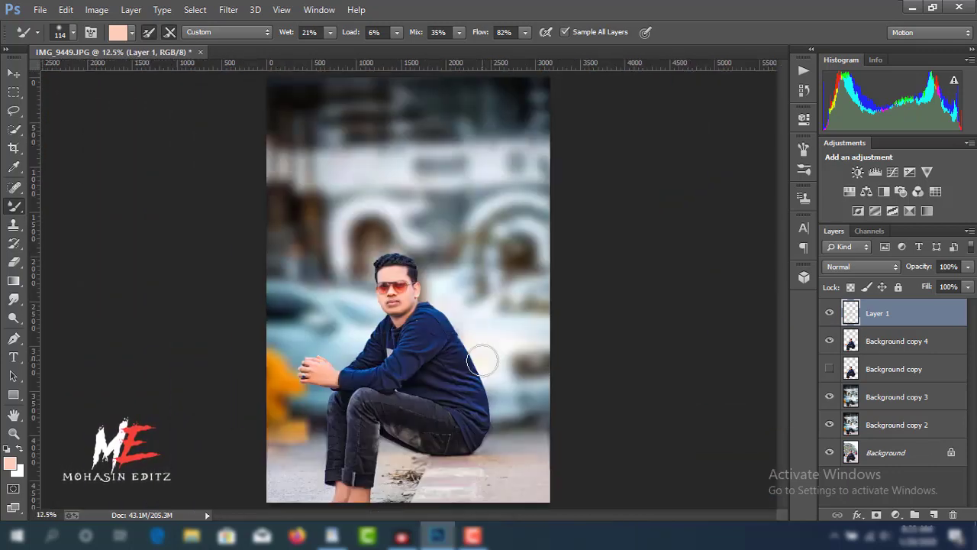
- Set Layer 1 to 89% opacity and 98% fill, then merge it into Background copy 4
{"action": "left_click_drag", "start_coordinate": [917, 270], "coordinate": [909, 270]}
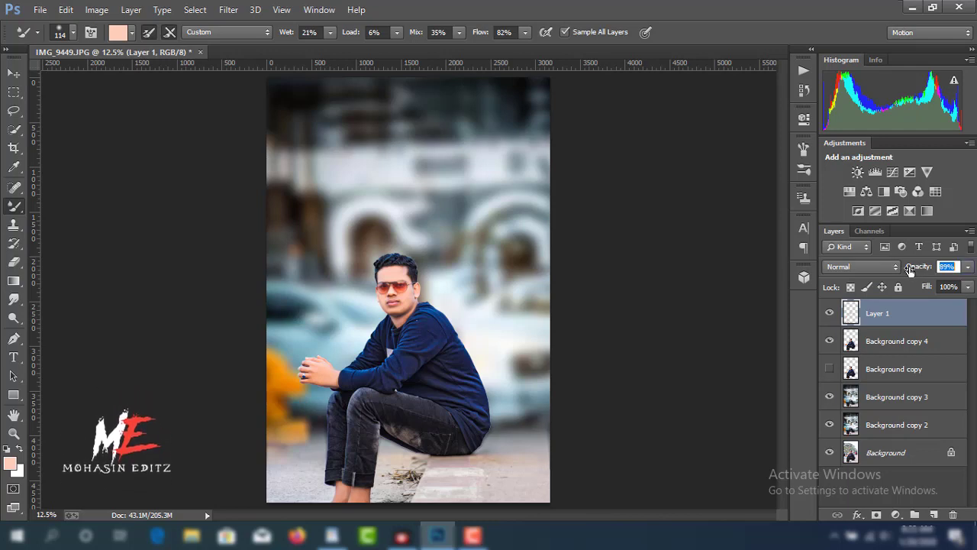
{"action": "key", "text": "Return"}
{"action": "left_click_drag", "start_coordinate": [924, 290], "coordinate": [921, 290]}
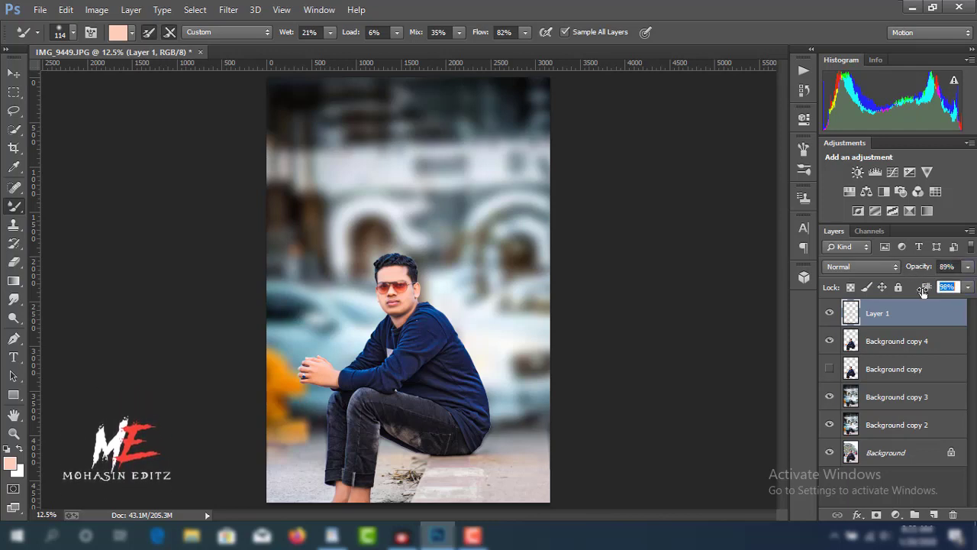
{"action": "key", "text": "Return"}
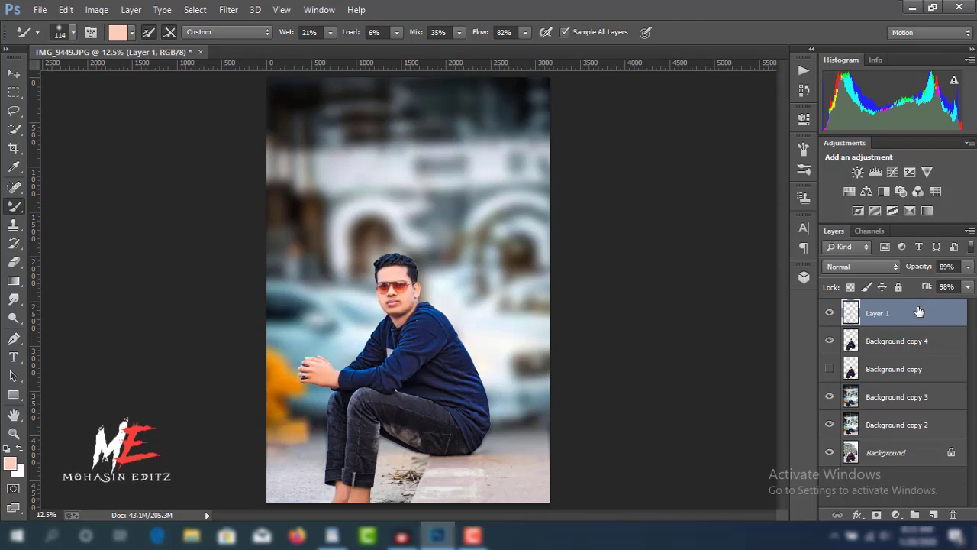
{"action": "right_click", "coordinate": [919, 311]}
{"action": "left_click", "coordinate": [676, 401]}
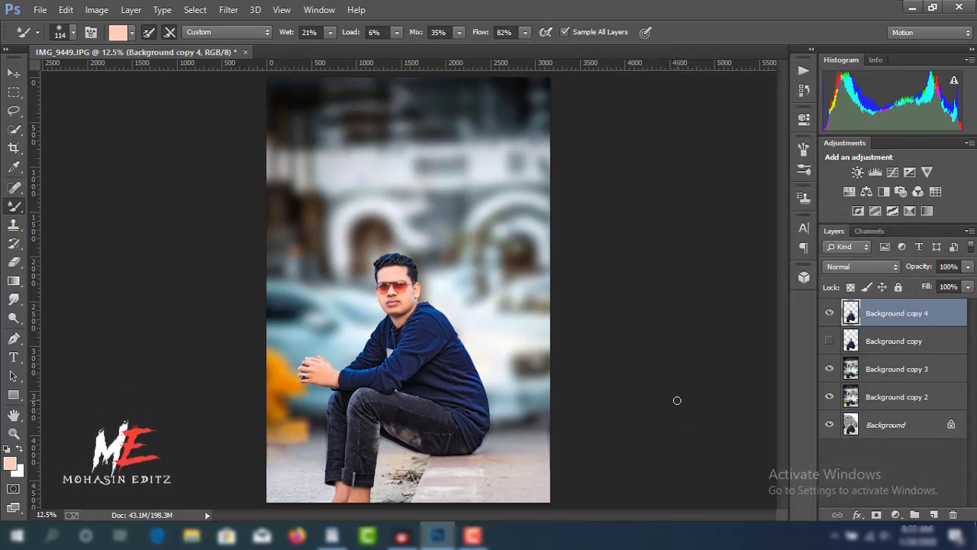
{"action": "key", "text": "ctrl+plus"}
{"action": "key", "text": "ctrl+plus"}
{"action": "key", "text": "ctrl+plus"}
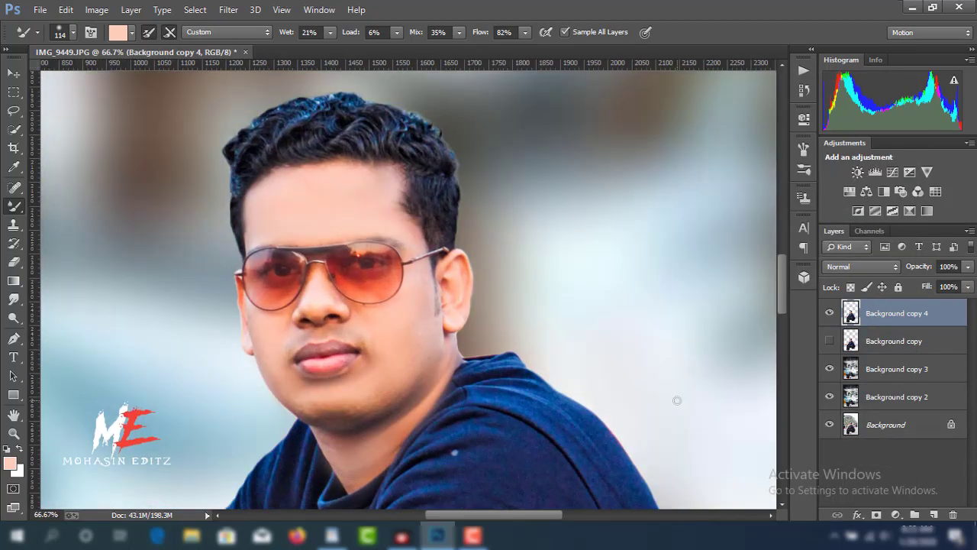
{"action": "left_click", "coordinate": [14, 298]}
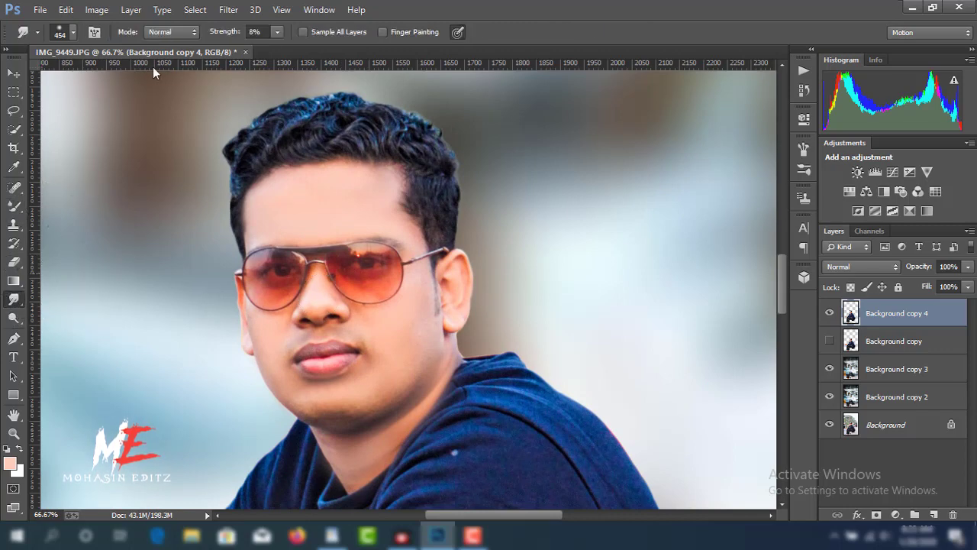
- Smudge the sleeve and jeans edges at 8% strength with a 101 px brush, then pan to the hands
{"action": "right_click", "coordinate": [364, 269]}
{"action": "type", "text": "83"}
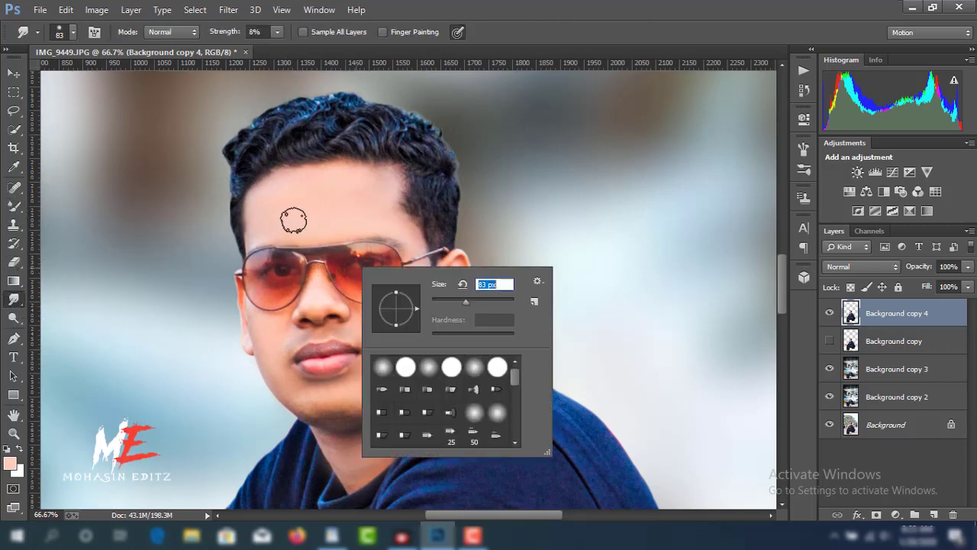
{"action": "right_click", "coordinate": [301, 218]}
{"action": "left_click_drag", "start_coordinate": [401, 245], "coordinate": [383, 239]}
{"action": "key", "text": "Return"}
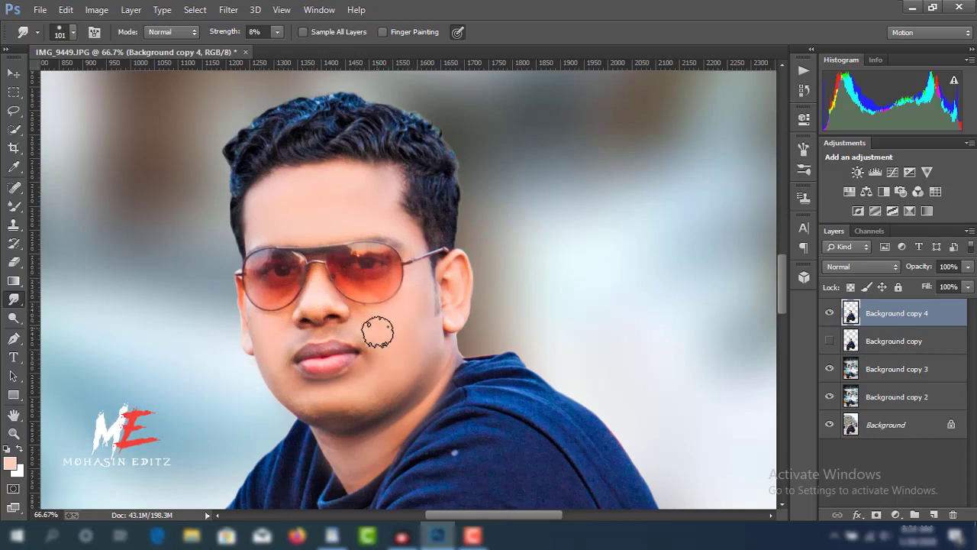
{"action": "scroll", "coordinate": [346, 358], "scroll_direction": "down", "scroll_amount": 2}
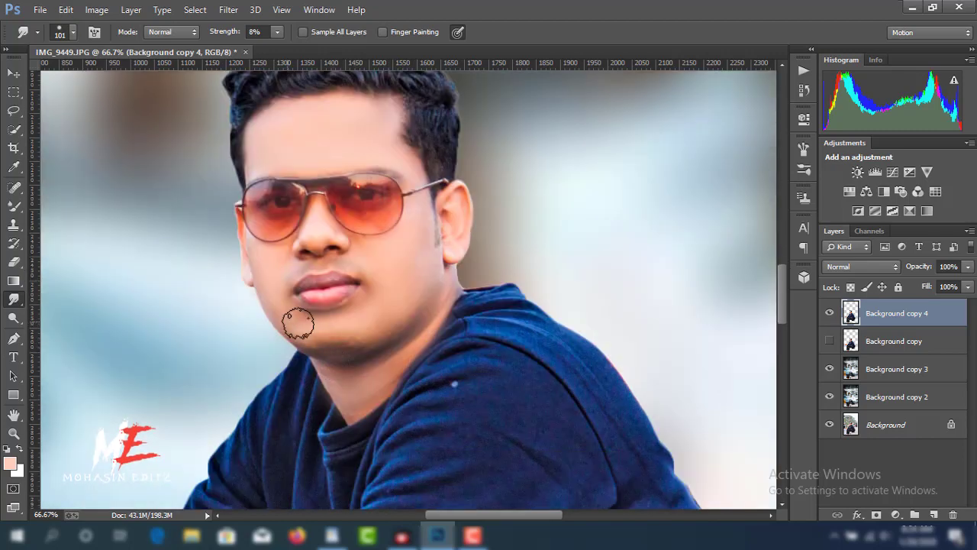
{"action": "scroll", "coordinate": [406, 297], "scroll_direction": "down", "scroll_amount": 2}
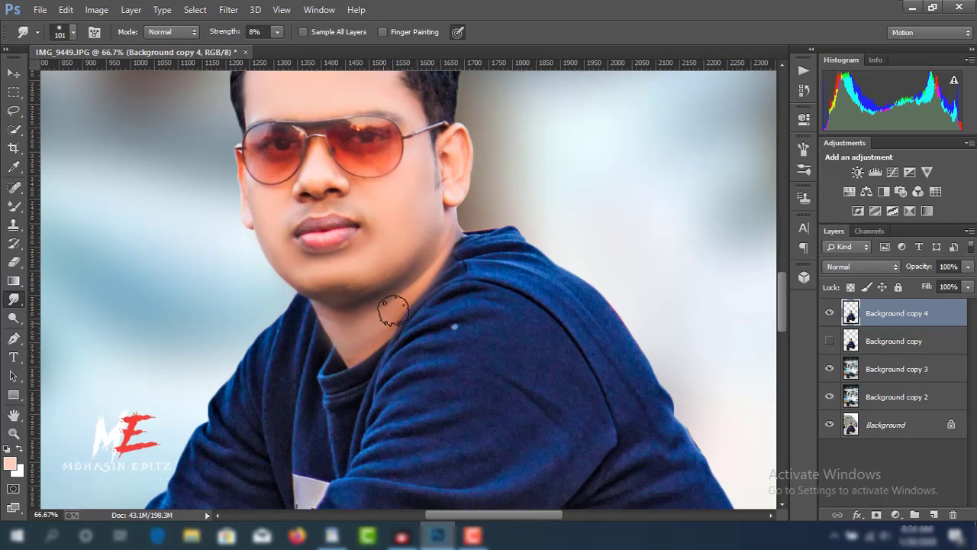
{"action": "scroll", "coordinate": [380, 306], "scroll_direction": "down", "scroll_amount": 1}
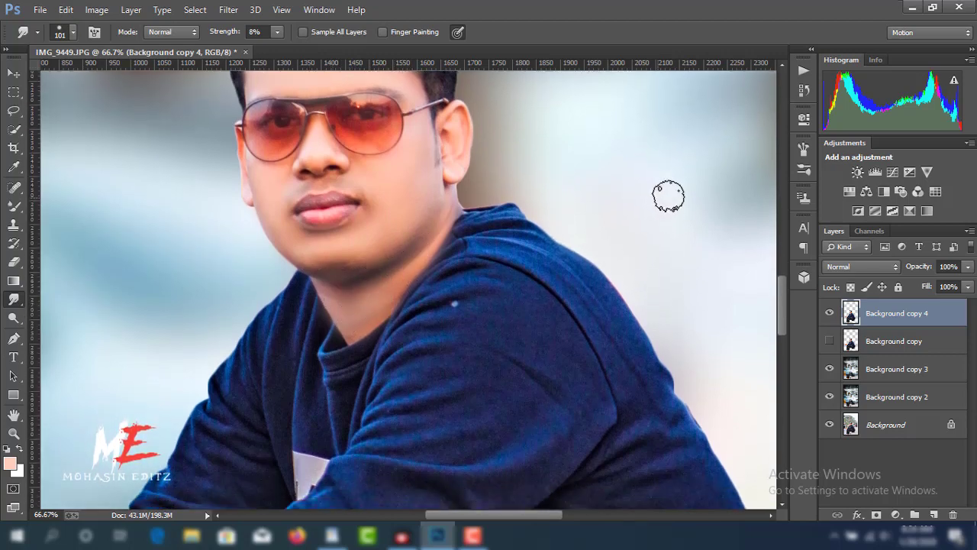
{"action": "left_click_drag", "start_coordinate": [783, 340], "coordinate": [783, 401]}
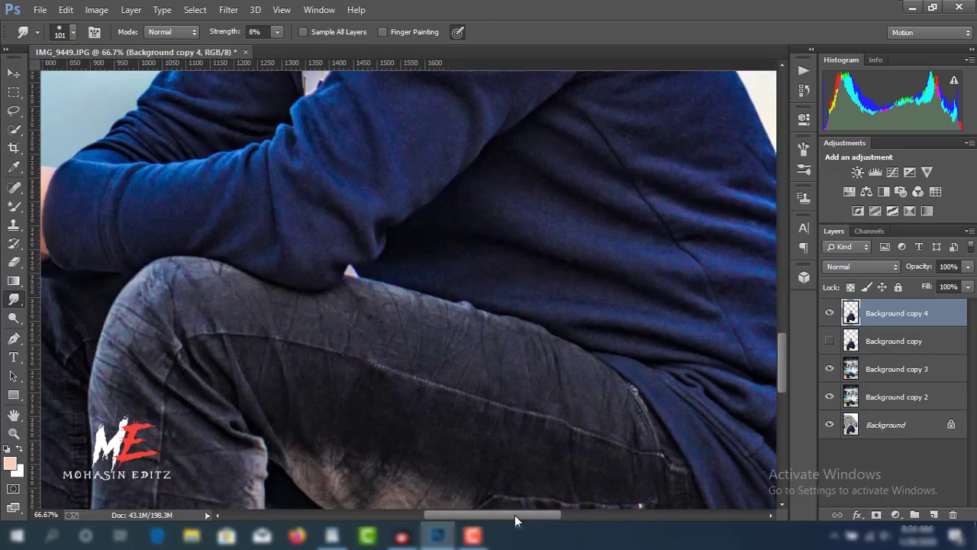
{"action": "left_click_drag", "start_coordinate": [515, 514], "coordinate": [449, 514]}
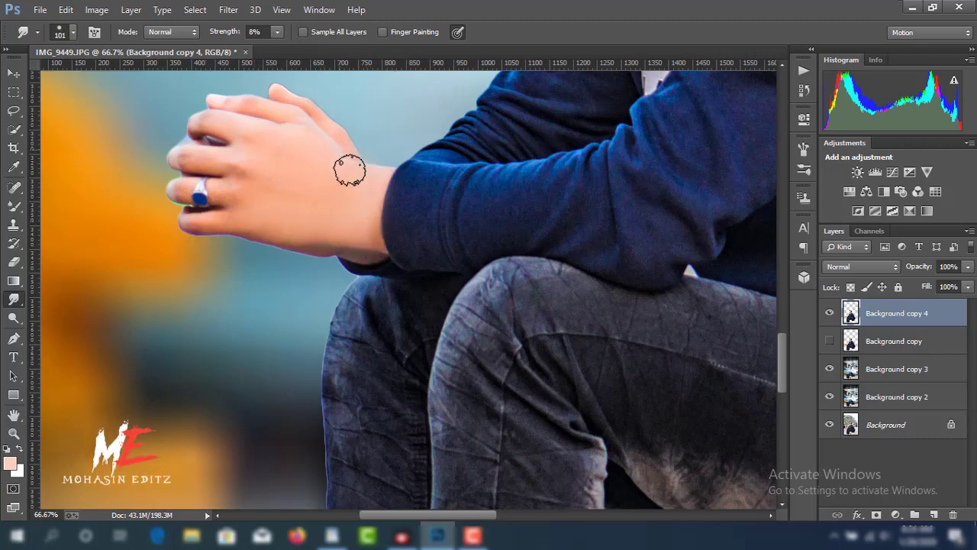
{"action": "scroll", "coordinate": [365, 227], "scroll_direction": "up", "scroll_amount": 2}
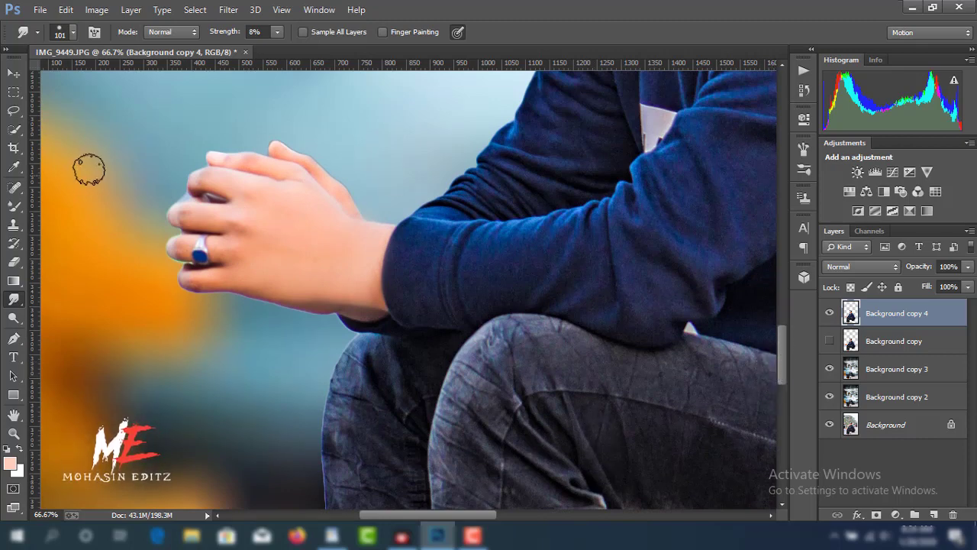
- Trace the gap beside the top finger with the Pen and make it a 0-feather selection
{"action": "left_click", "coordinate": [13, 338]}
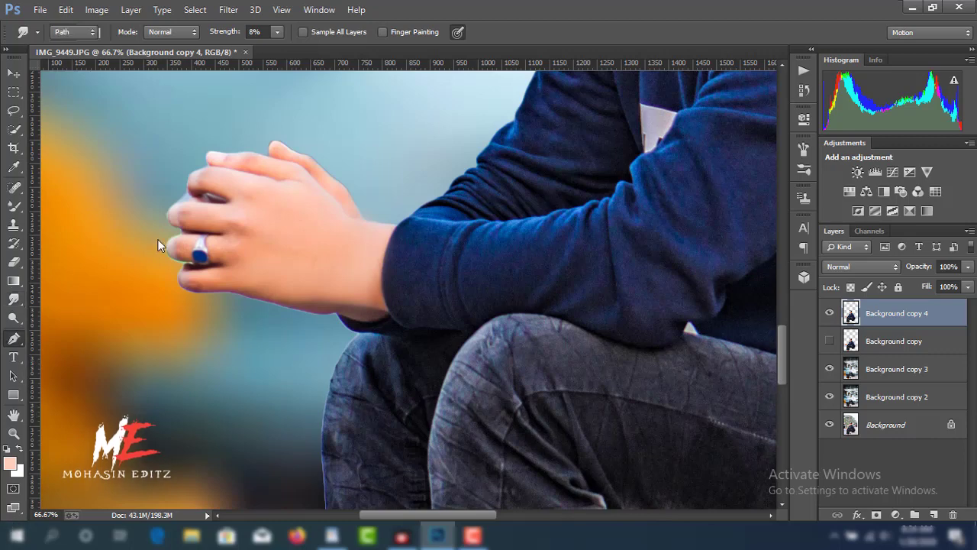
{"action": "left_click", "coordinate": [172, 206]}
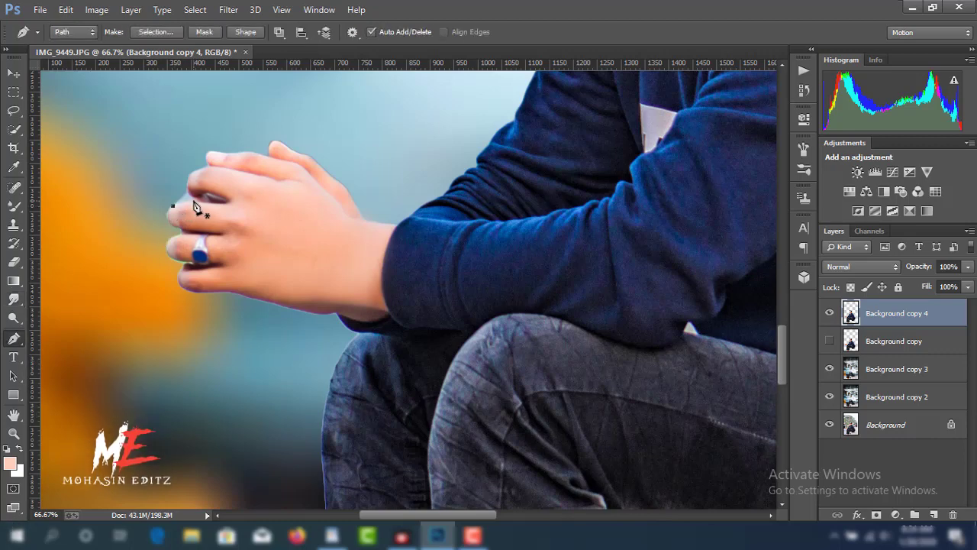
{"action": "left_click", "coordinate": [200, 204]}
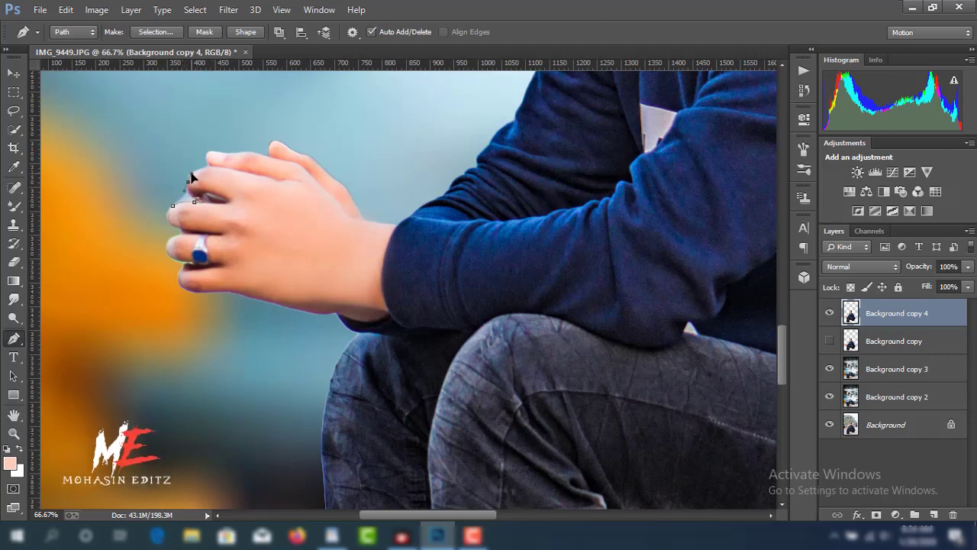
{"action": "left_click", "coordinate": [173, 171]}
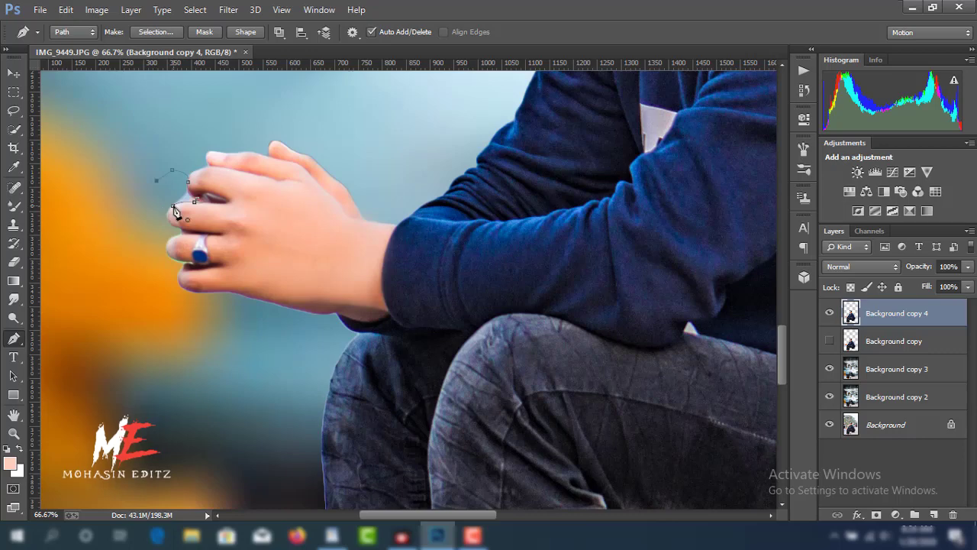
{"action": "right_click", "coordinate": [200, 198]}
{"action": "left_click", "coordinate": [252, 237]}
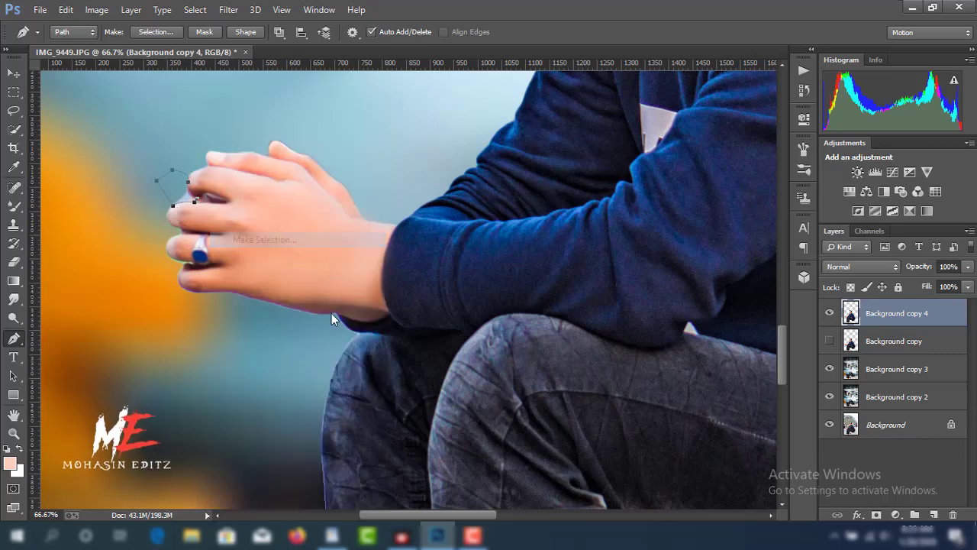
{"action": "left_click", "coordinate": [584, 156]}
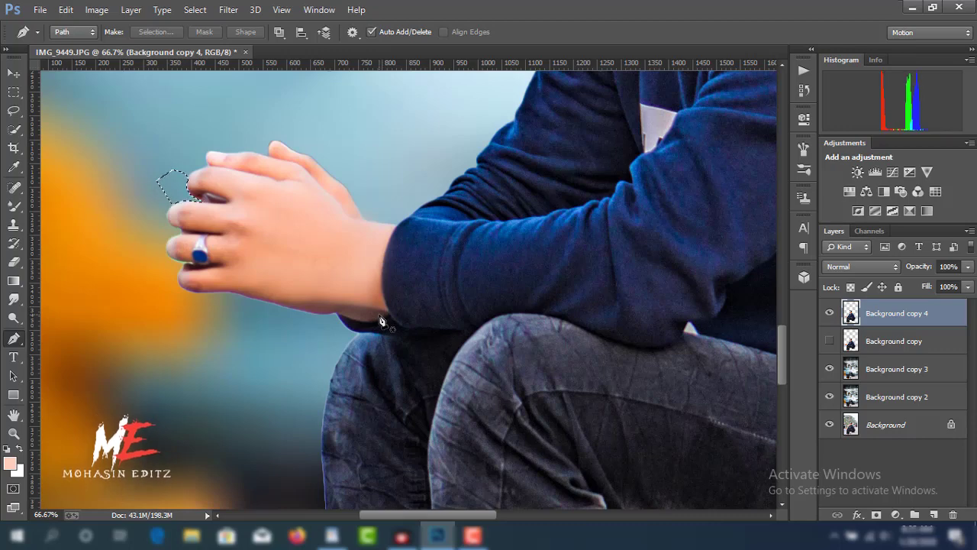
- Deselect the finger-gap selection and zoom in close on the man's face
{"action": "right_click", "coordinate": [157, 170]}
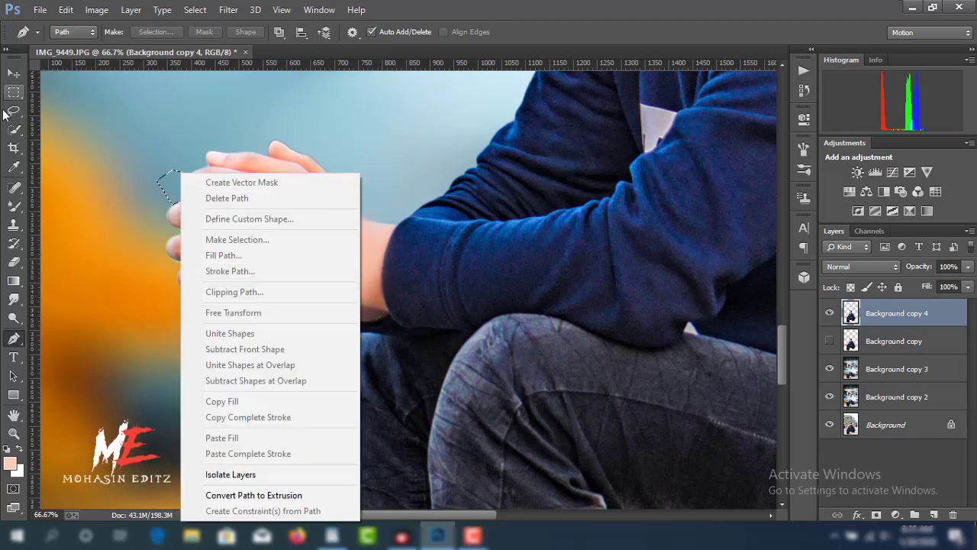
{"action": "left_click", "coordinate": [214, 190]}
{"action": "left_click", "coordinate": [13, 129]}
{"action": "right_click", "coordinate": [219, 192]}
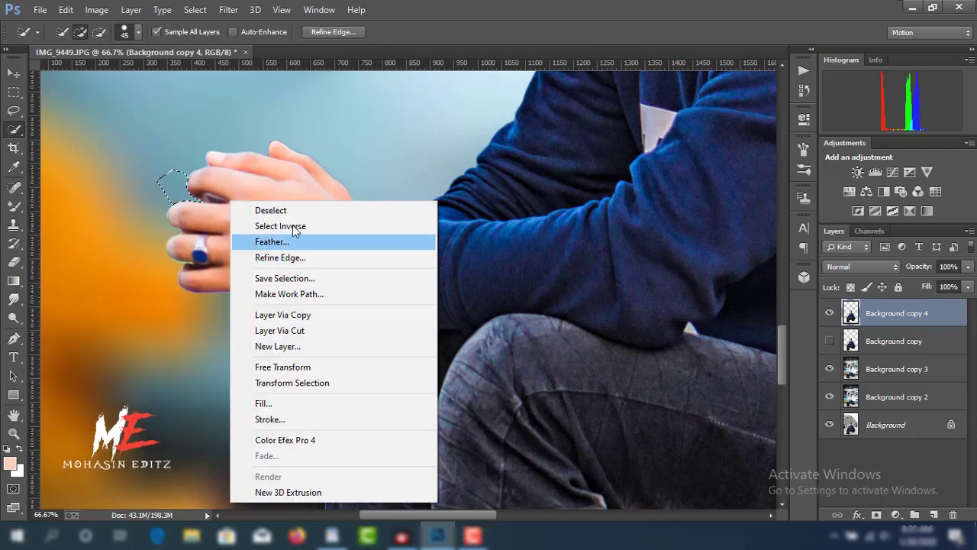
{"action": "left_click", "coordinate": [269, 200]}
{"action": "scroll", "coordinate": [472, 330], "scroll_direction": "down", "scroll_amount": 3}
{"action": "scroll", "coordinate": [471, 327], "scroll_direction": "up", "scroll_amount": 2}
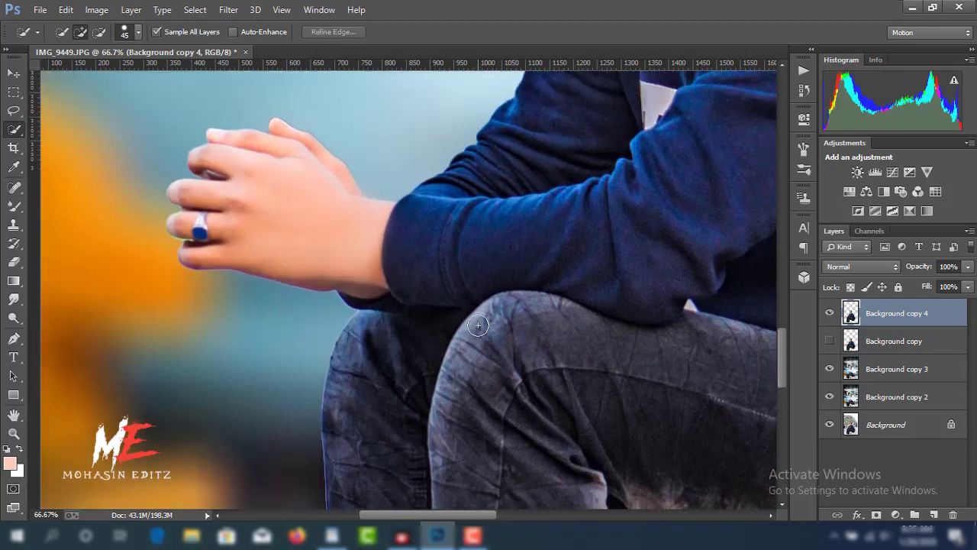
{"action": "scroll", "coordinate": [477, 324], "scroll_direction": "up", "scroll_amount": 3}
{"action": "scroll", "coordinate": [501, 386], "scroll_direction": "down", "scroll_amount": 2}
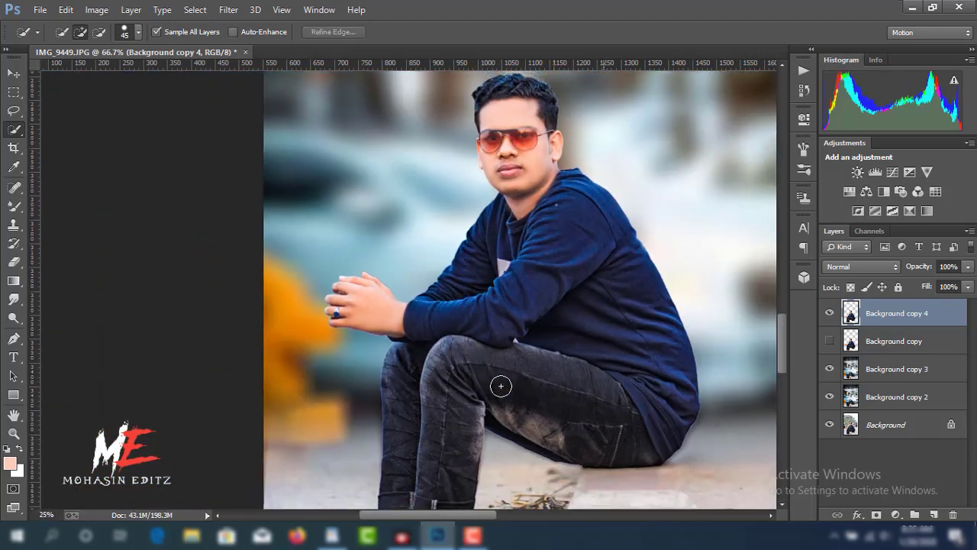
{"action": "scroll", "coordinate": [500, 386], "scroll_direction": "down", "scroll_amount": 1}
{"action": "scroll", "coordinate": [501, 386], "scroll_direction": "down", "scroll_amount": 1}
{"action": "scroll", "coordinate": [501, 386], "scroll_direction": "up", "scroll_amount": 3}
{"action": "scroll", "coordinate": [500, 386], "scroll_direction": "up", "scroll_amount": 1}
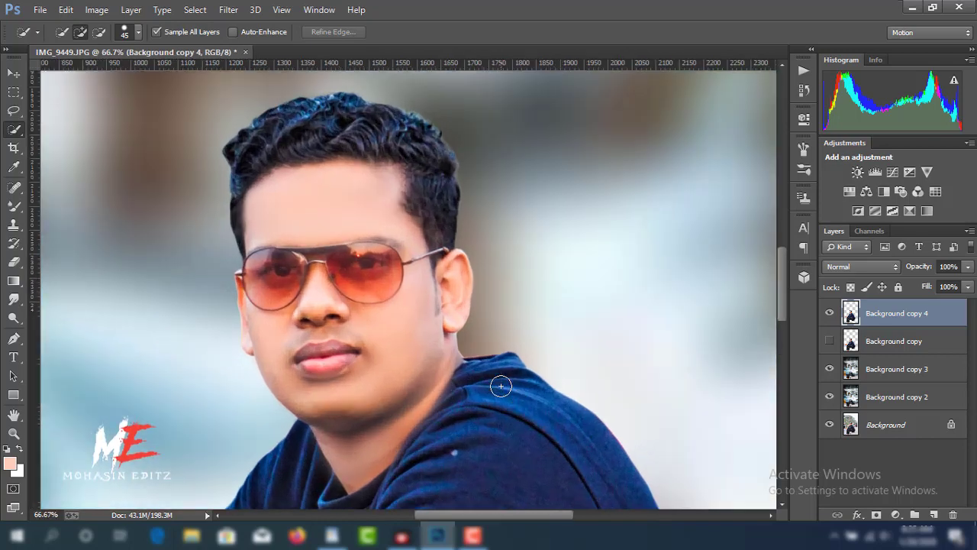
{"action": "scroll", "coordinate": [87, 383], "scroll_direction": "up", "scroll_amount": 3}
- Set a 59 px soft eraser, then undo the last change to the man's head
{"action": "key", "text": "e"}
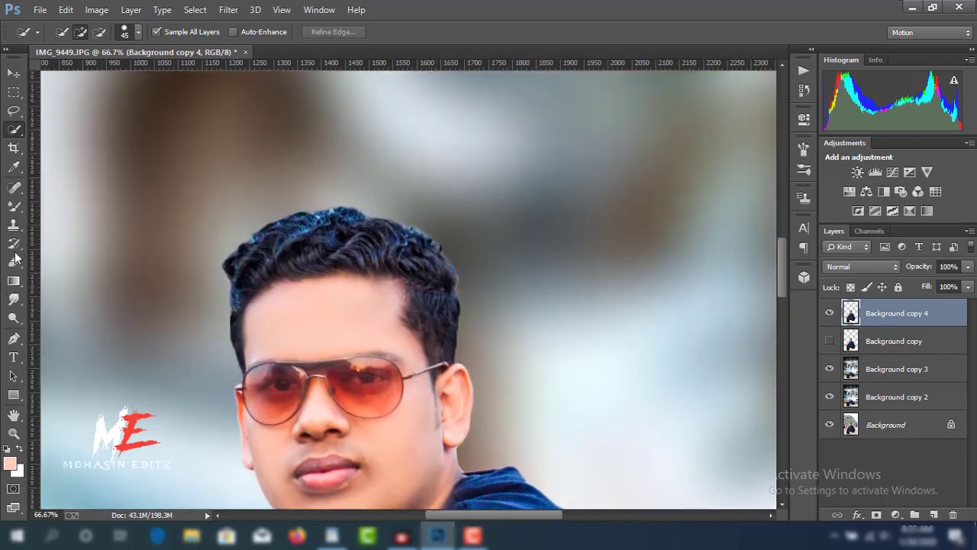
{"action": "right_click", "coordinate": [415, 184]}
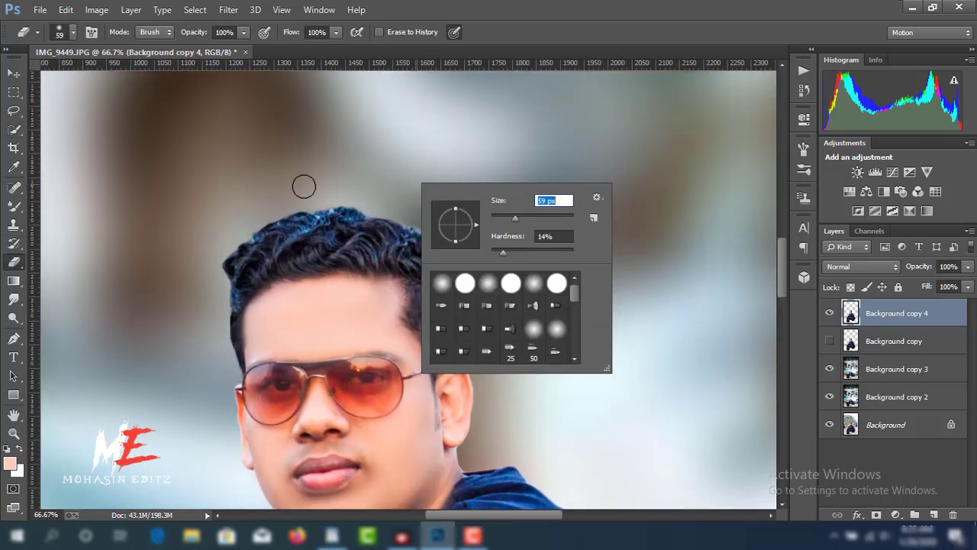
{"action": "key", "text": "Return"}
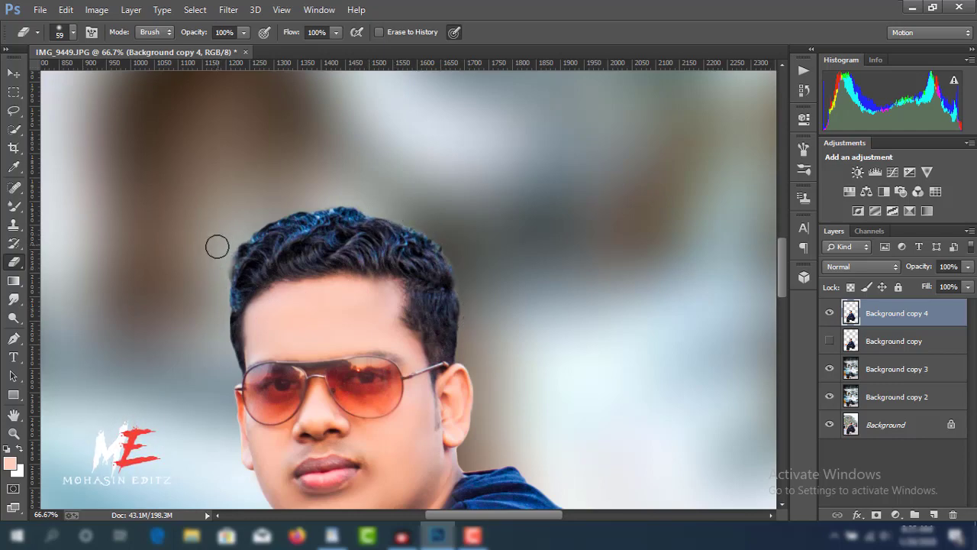
{"action": "left_click", "coordinate": [66, 10]}
{"action": "key", "text": "Escape"}
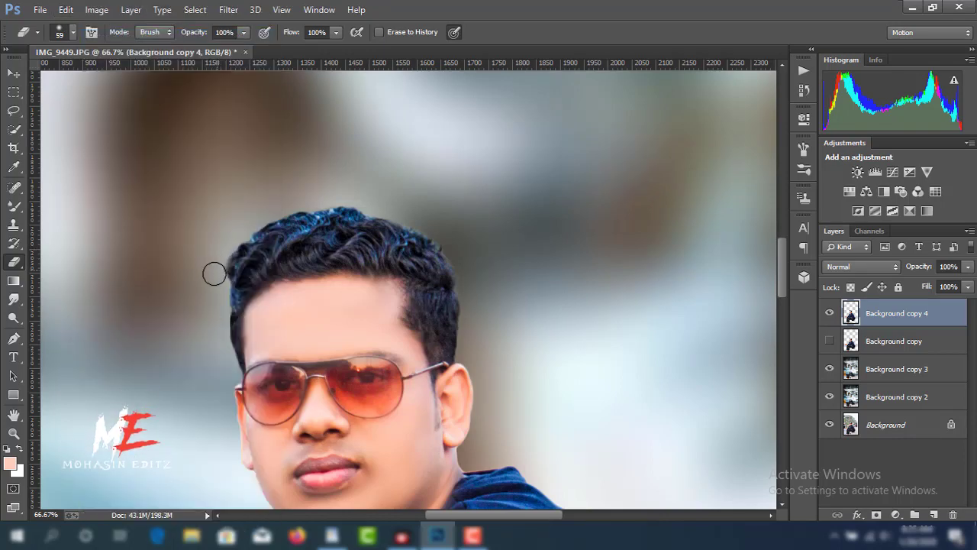
{"action": "key", "text": "ctrl+z"}
{"action": "left_click", "coordinate": [14, 299]}
- Set up the Smudge tool with a textured brush at 82 px and 63% strength
{"action": "right_click", "coordinate": [155, 198]}
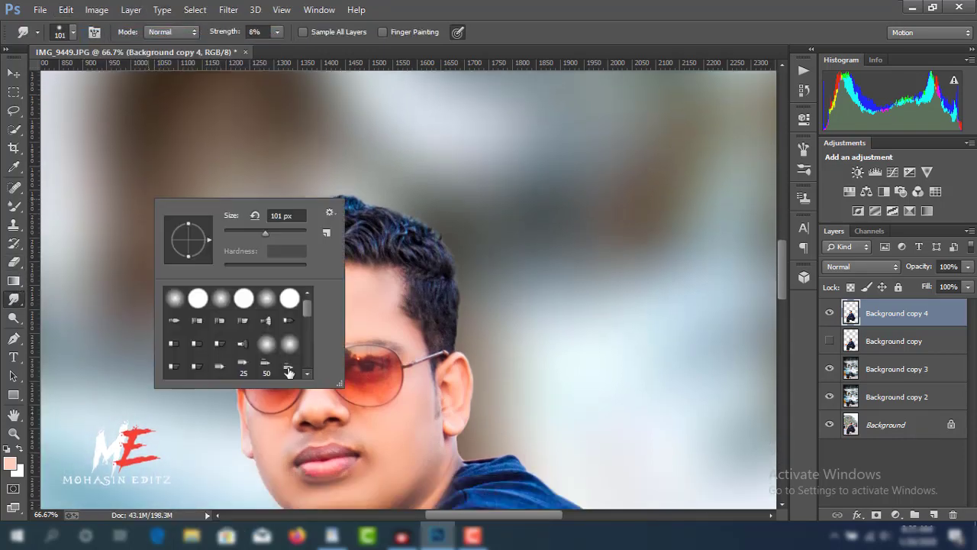
{"action": "scroll", "coordinate": [260, 358], "scroll_direction": "down", "scroll_amount": 3}
{"action": "scroll", "coordinate": [260, 359], "scroll_direction": "down", "scroll_amount": 3}
{"action": "scroll", "coordinate": [242, 336], "scroll_direction": "down", "scroll_amount": 2}
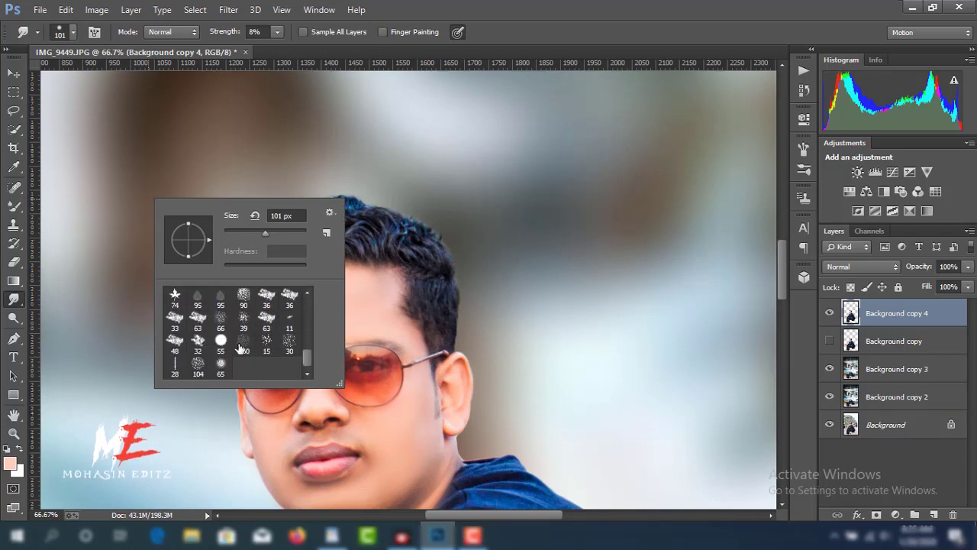
{"action": "left_click", "coordinate": [198, 370]}
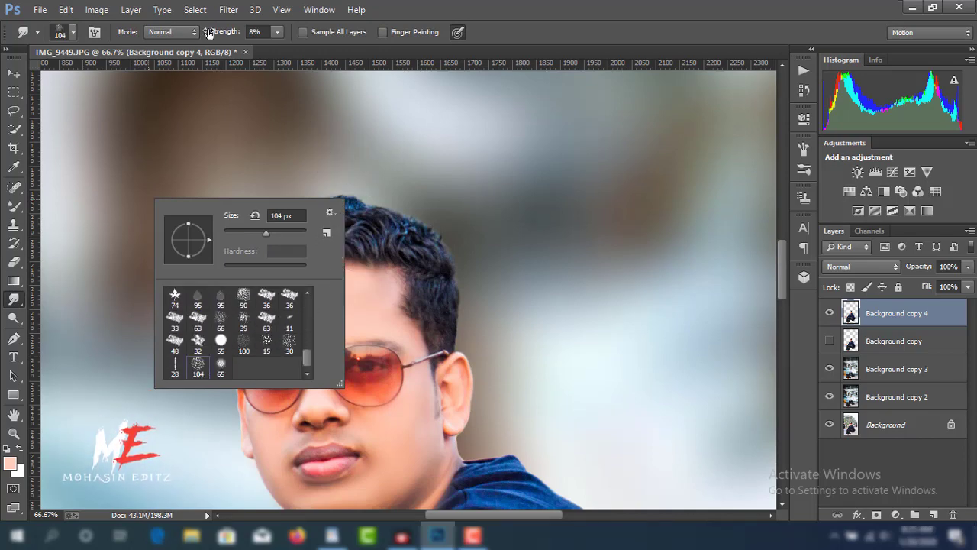
{"action": "left_click_drag", "start_coordinate": [209, 33], "coordinate": [252, 42]}
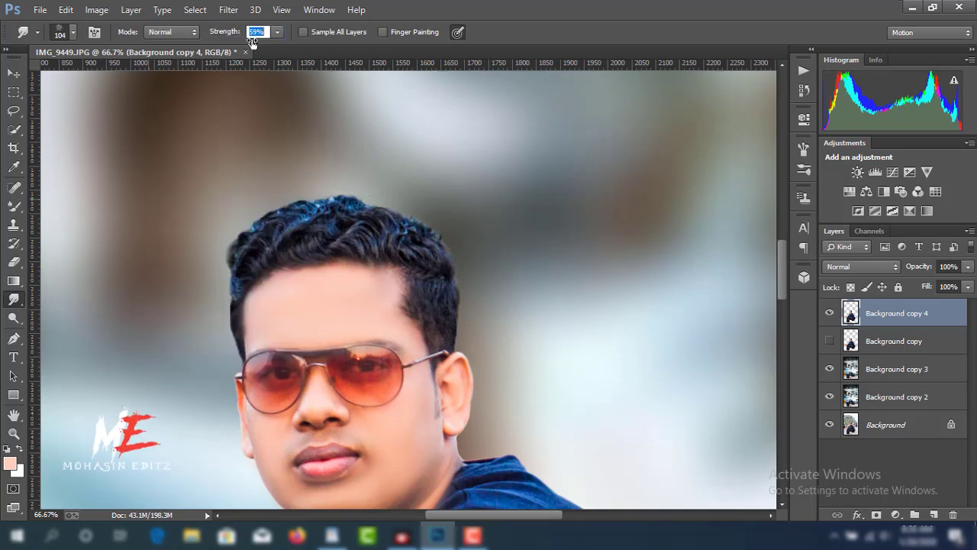
{"action": "type", "text": "63"}
{"action": "right_click", "coordinate": [410, 229]}
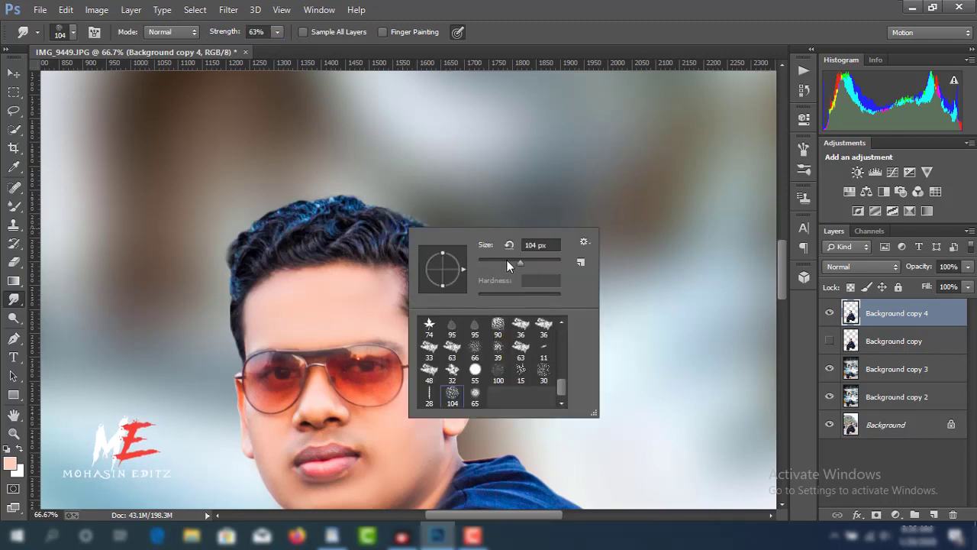
{"action": "left_click_drag", "start_coordinate": [507, 265], "coordinate": [515, 262]}
{"action": "left_click", "coordinate": [244, 256]}
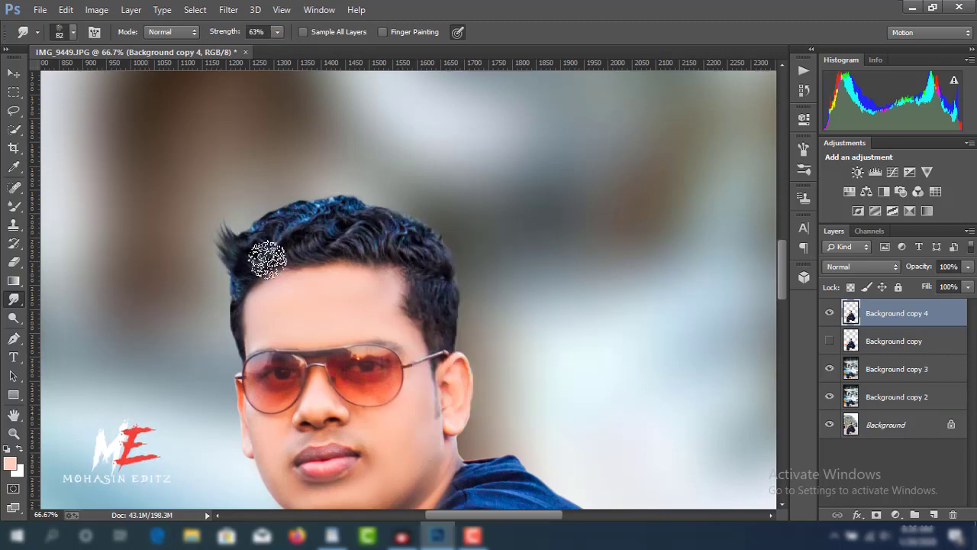
- Smudge the top-left, crown and upper-right hair tips upward into spikes
{"action": "mouse_move", "coordinate": [244, 229]}
{"action": "left_mouse_down"}
{"action": "mouse_move", "coordinate": [243, 191]}
{"action": "mouse_move", "coordinate": [275, 193]}
{"action": "left_mouse_up"}
{"action": "left_click_drag", "start_coordinate": [436, 258], "coordinate": [435, 207]}
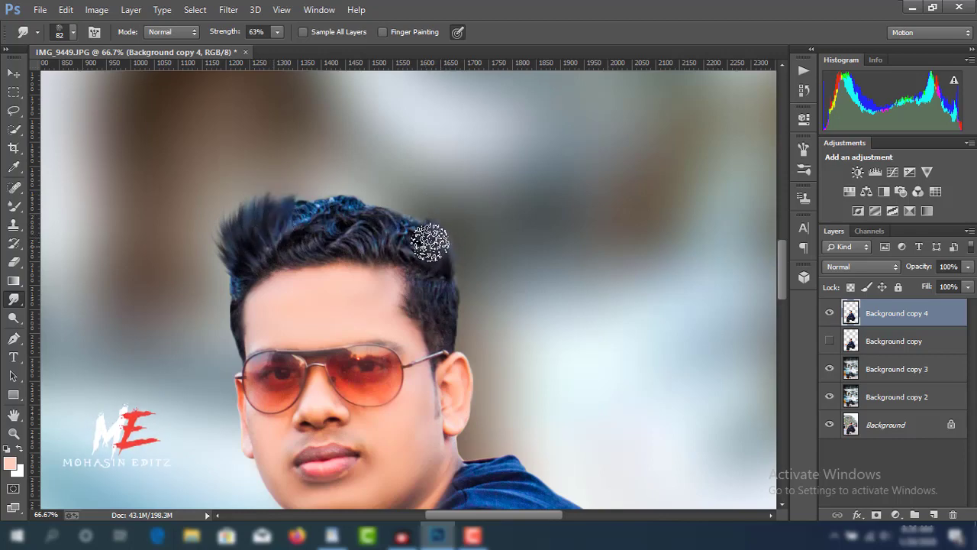
{"action": "mouse_move", "coordinate": [430, 242]}
{"action": "left_mouse_down"}
{"action": "mouse_move", "coordinate": [414, 200]}
{"action": "mouse_move", "coordinate": [387, 192]}
{"action": "left_mouse_up"}
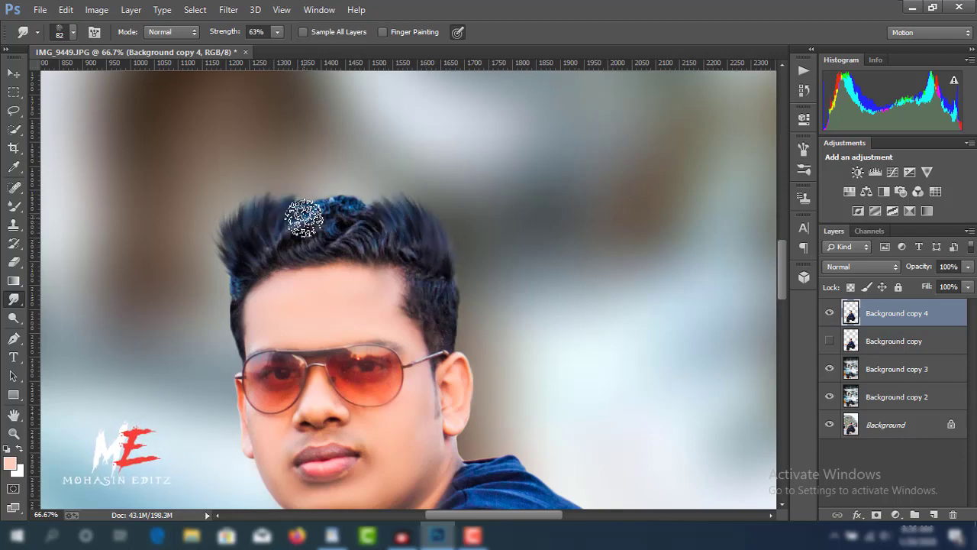
{"action": "mouse_move", "coordinate": [304, 219]}
{"action": "left_mouse_down"}
{"action": "mouse_move", "coordinate": [313, 177]}
{"action": "mouse_move", "coordinate": [338, 179]}
{"action": "left_mouse_up"}
{"action": "mouse_move", "coordinate": [371, 211]}
{"action": "left_mouse_down"}
{"action": "mouse_move", "coordinate": [352, 175]}
{"action": "mouse_move", "coordinate": [371, 170]}
{"action": "left_mouse_up"}
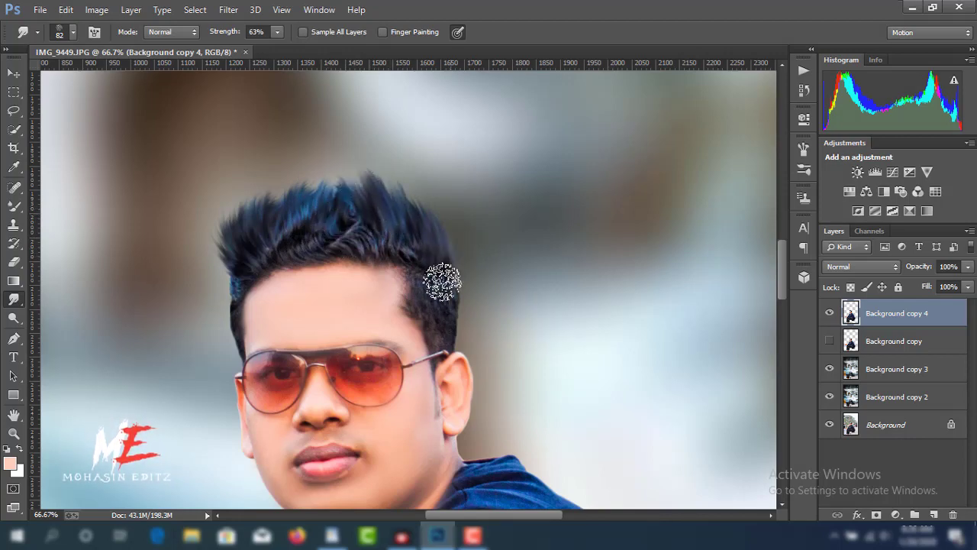
{"action": "left_click_drag", "start_coordinate": [435, 237], "coordinate": [415, 183]}
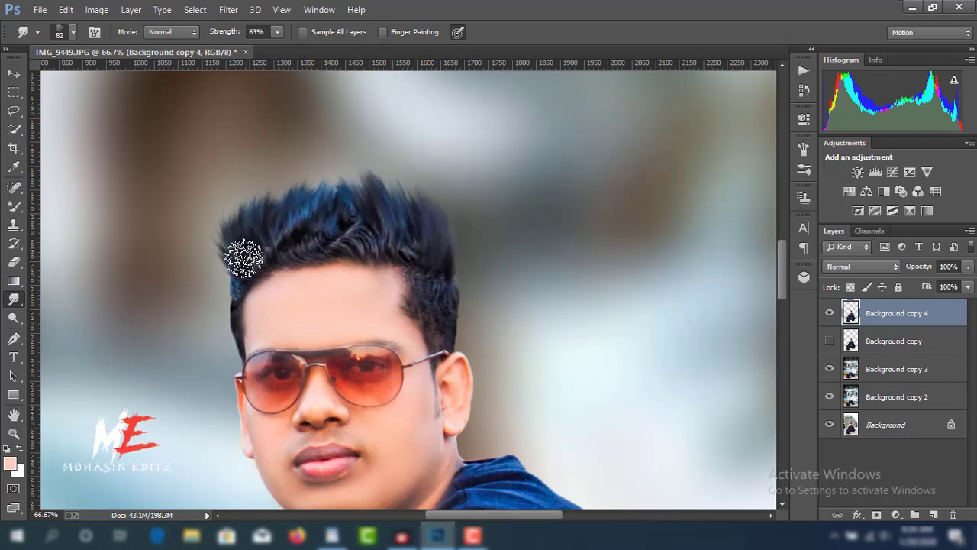
- Pull the left edge, upper-right and crown hair strands further up and outward
{"action": "left_click_drag", "start_coordinate": [244, 258], "coordinate": [246, 170]}
{"action": "left_click_drag", "start_coordinate": [283, 219], "coordinate": [335, 208]}
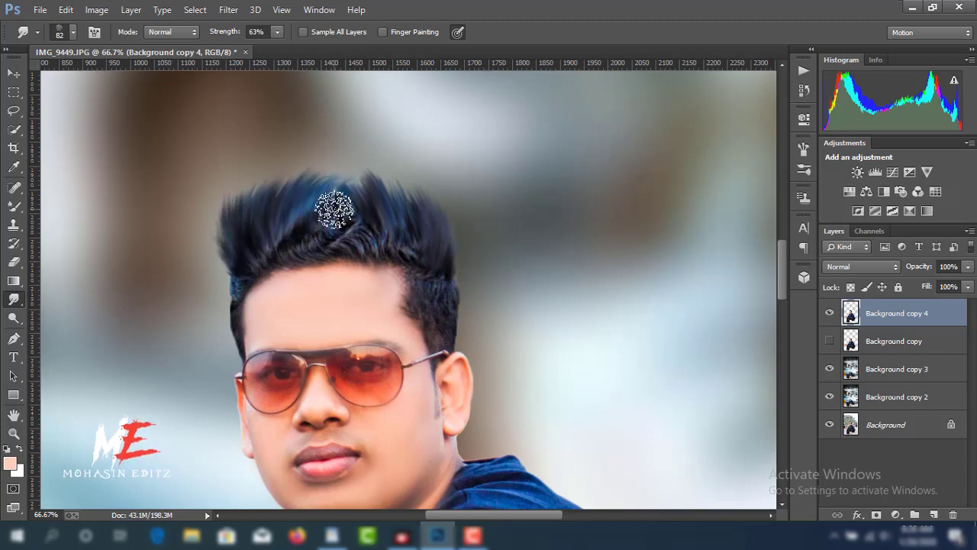
{"action": "left_click_drag", "start_coordinate": [394, 218], "coordinate": [382, 157]}
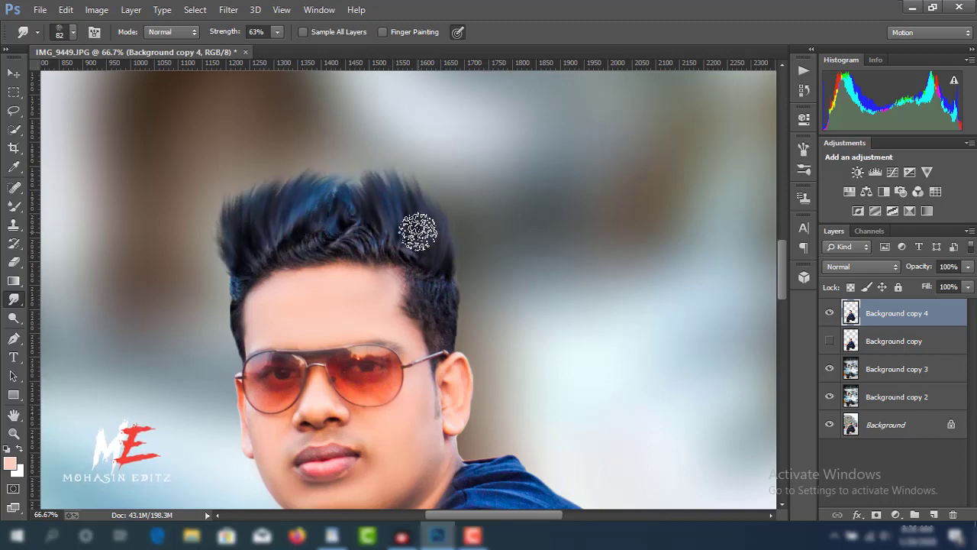
{"action": "left_click_drag", "start_coordinate": [458, 222], "coordinate": [436, 179]}
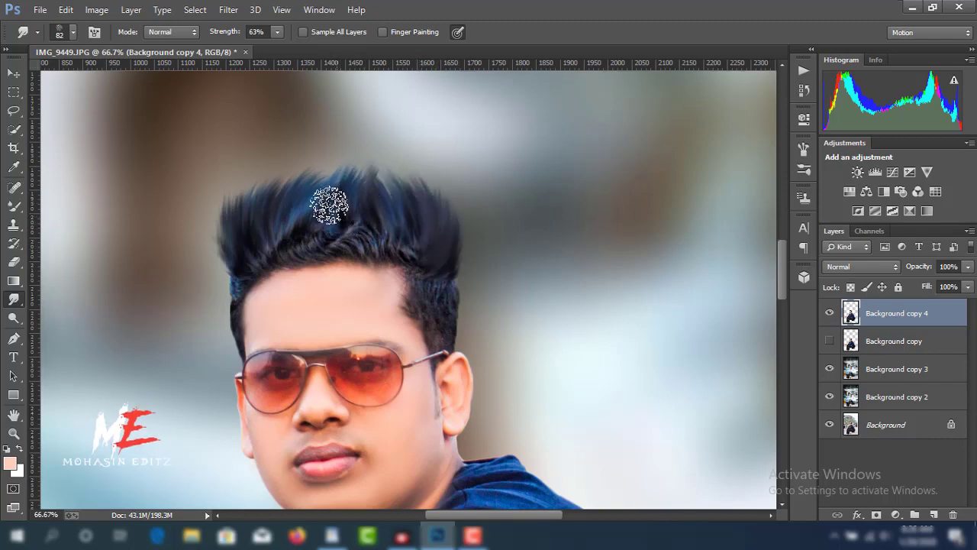
{"action": "left_click_drag", "start_coordinate": [327, 207], "coordinate": [339, 180]}
{"action": "mouse_move", "coordinate": [240, 251]}
{"action": "left_mouse_down"}
{"action": "mouse_move", "coordinate": [214, 211]}
{"action": "mouse_move", "coordinate": [288, 218]}
{"action": "mouse_move", "coordinate": [308, 196]}
{"action": "mouse_move", "coordinate": [317, 234]}
{"action": "mouse_move", "coordinate": [375, 218]}
{"action": "mouse_move", "coordinate": [360, 203]}
{"action": "mouse_move", "coordinate": [349, 229]}
{"action": "mouse_move", "coordinate": [344, 196]}
{"action": "mouse_move", "coordinate": [377, 221]}
{"action": "mouse_move", "coordinate": [366, 215]}
{"action": "mouse_move", "coordinate": [385, 242]}
{"action": "mouse_move", "coordinate": [399, 211]}
{"action": "mouse_move", "coordinate": [421, 227]}
{"action": "mouse_move", "coordinate": [395, 203]}
{"action": "mouse_move", "coordinate": [388, 212]}
{"action": "mouse_move", "coordinate": [448, 247]}
{"action": "mouse_move", "coordinate": [443, 255]}
{"action": "mouse_move", "coordinate": [458, 234]}
{"action": "mouse_move", "coordinate": [446, 190]}
{"action": "left_mouse_up"}
{"action": "scroll", "coordinate": [425, 236], "scroll_direction": "down", "scroll_amount": 1}
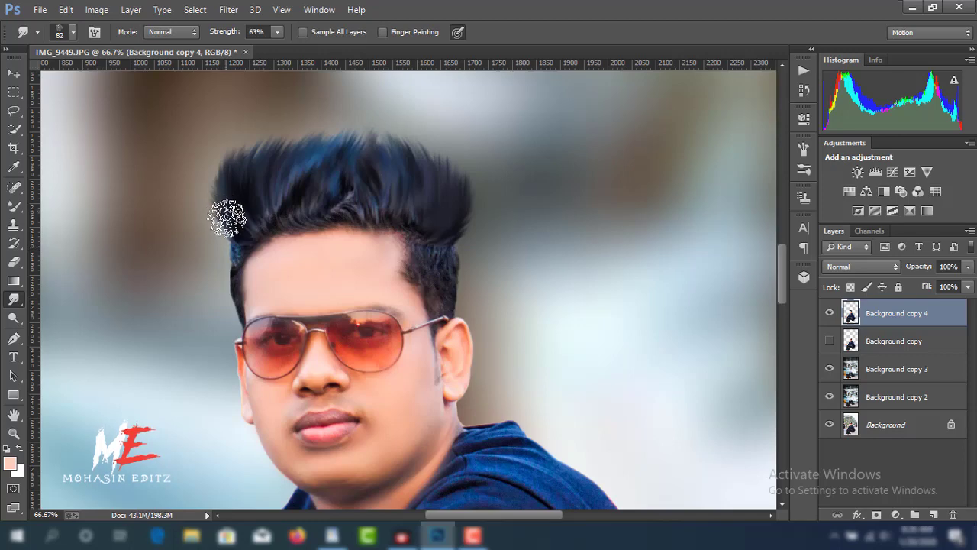
- Shrink the Smudge brush to 45 and smudge strands along the left hairline and top
{"action": "key", "text": "bracketleft"}
{"action": "key", "text": "bracketleft"}
{"action": "key", "text": "bracketleft"}
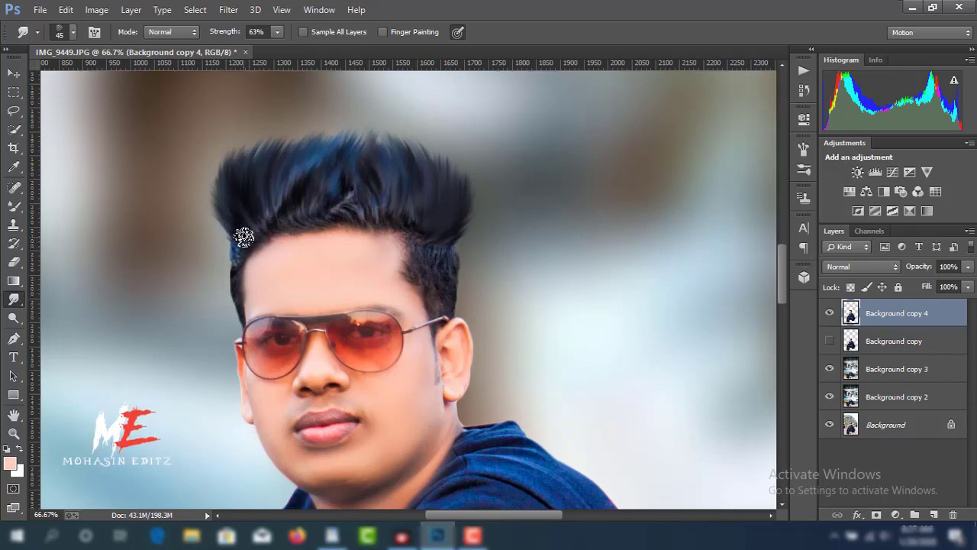
{"action": "left_click_drag", "start_coordinate": [234, 275], "coordinate": [220, 319]}
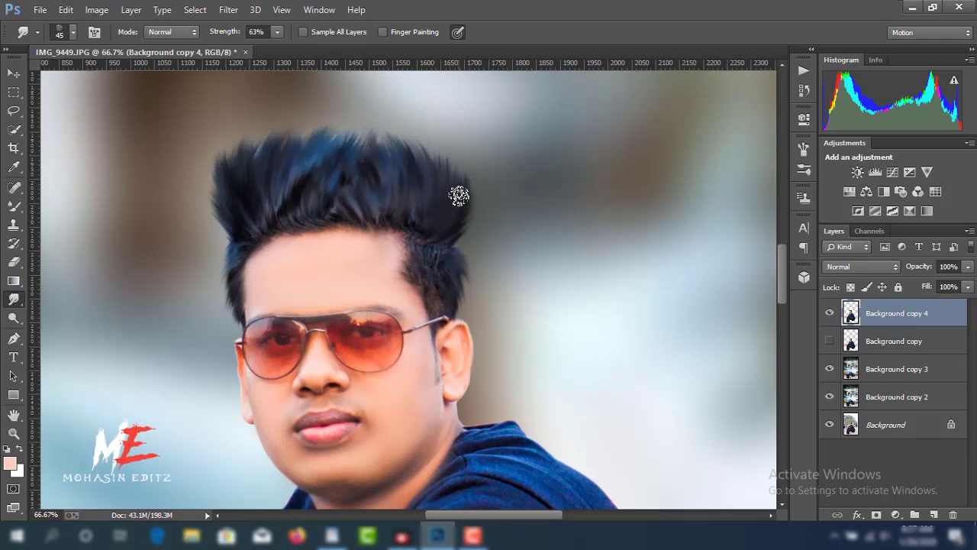
{"action": "left_click_drag", "start_coordinate": [358, 163], "coordinate": [390, 120]}
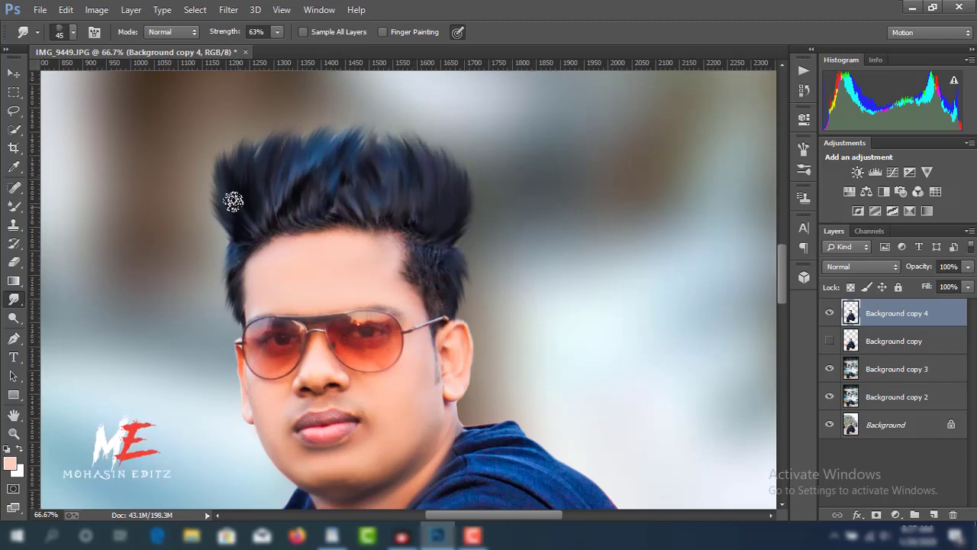
{"action": "mouse_move", "coordinate": [223, 206]}
{"action": "left_mouse_down"}
{"action": "mouse_move", "coordinate": [210, 179]}
{"action": "mouse_move", "coordinate": [275, 134]}
{"action": "mouse_move", "coordinate": [277, 148]}
{"action": "mouse_move", "coordinate": [359, 147]}
{"action": "left_mouse_up"}
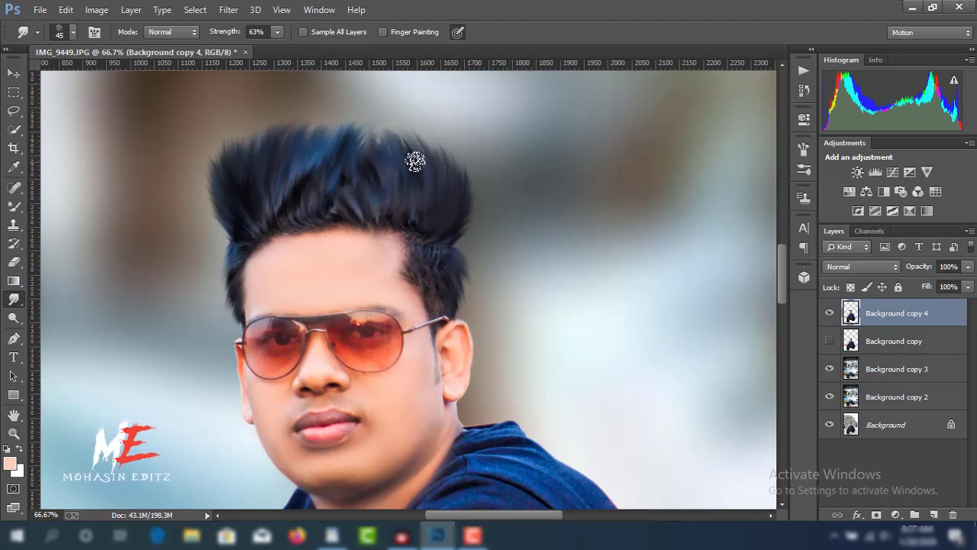
- Extend a few more fine hair strands near the left hairline
{"action": "scroll", "coordinate": [404, 113], "scroll_direction": "down", "scroll_amount": 3}
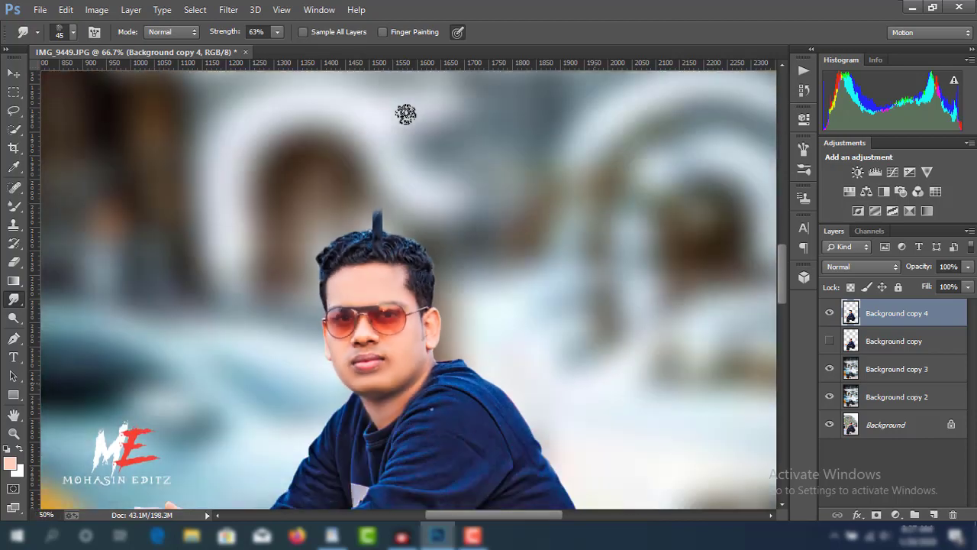
{"action": "scroll", "coordinate": [405, 114], "scroll_direction": "down", "scroll_amount": 2}
{"action": "scroll", "coordinate": [405, 114], "scroll_direction": "down", "scroll_amount": 1}
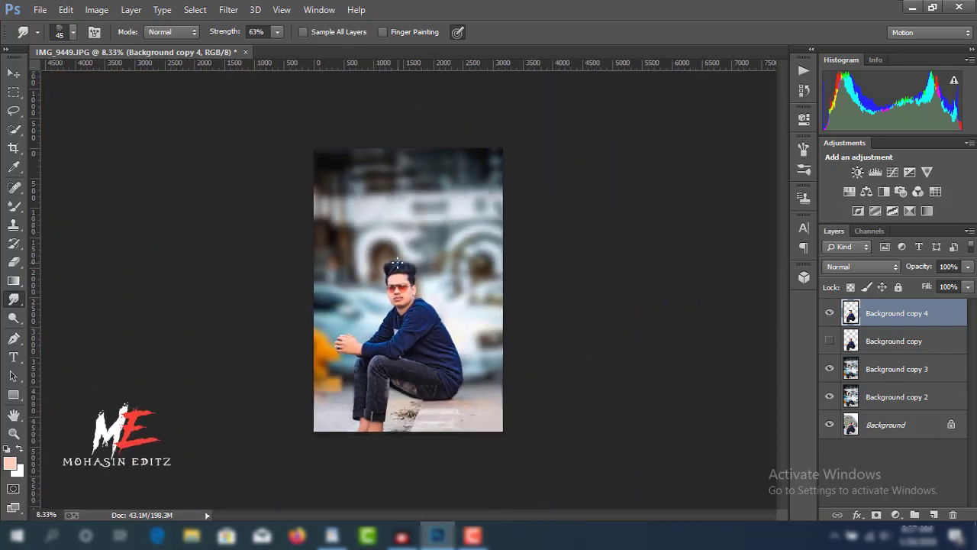
{"action": "scroll", "coordinate": [417, 220], "scroll_direction": "up", "scroll_amount": 1}
{"action": "scroll", "coordinate": [412, 229], "scroll_direction": "up", "scroll_amount": 3}
{"action": "scroll", "coordinate": [397, 261], "scroll_direction": "up", "scroll_amount": 1}
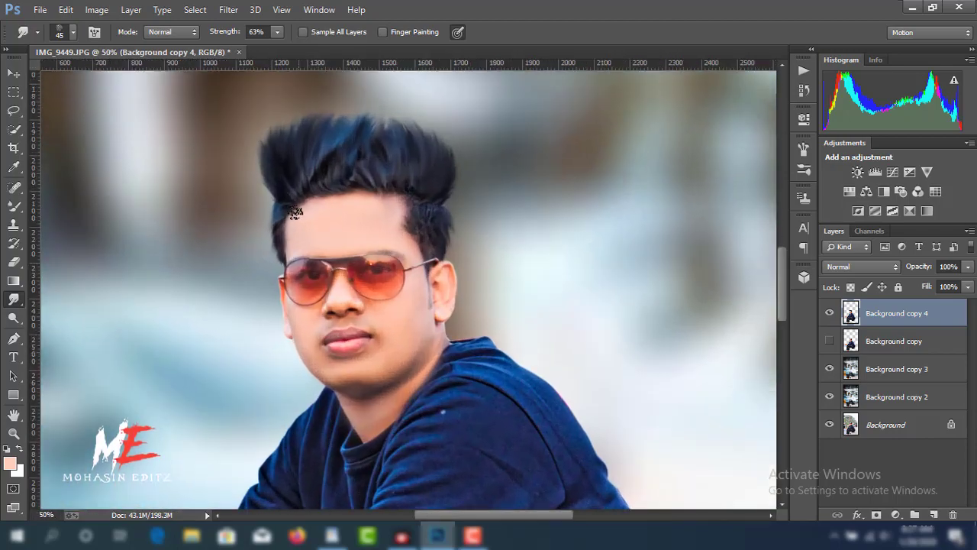
{"action": "left_click_drag", "start_coordinate": [287, 203], "coordinate": [267, 192]}
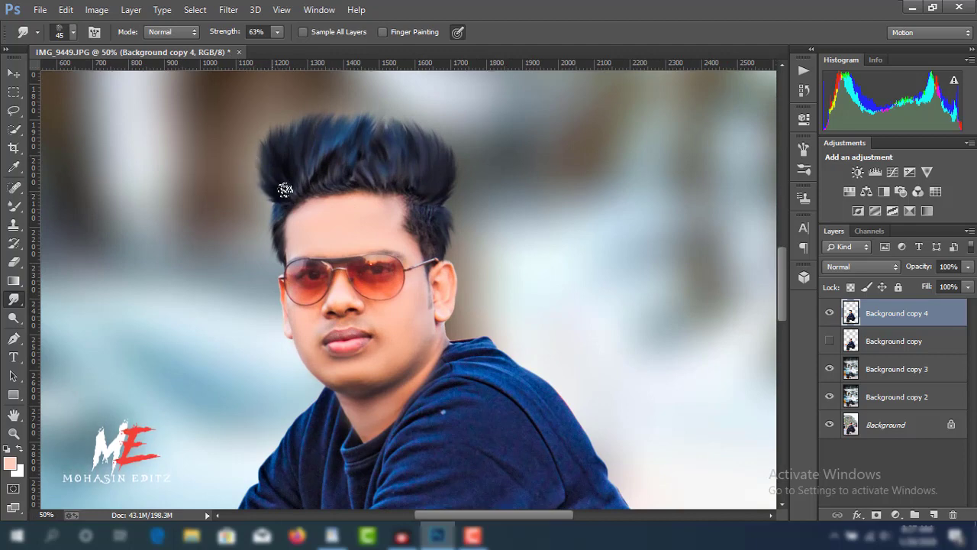
{"action": "scroll", "coordinate": [541, 294], "scroll_direction": "up", "scroll_amount": 1}
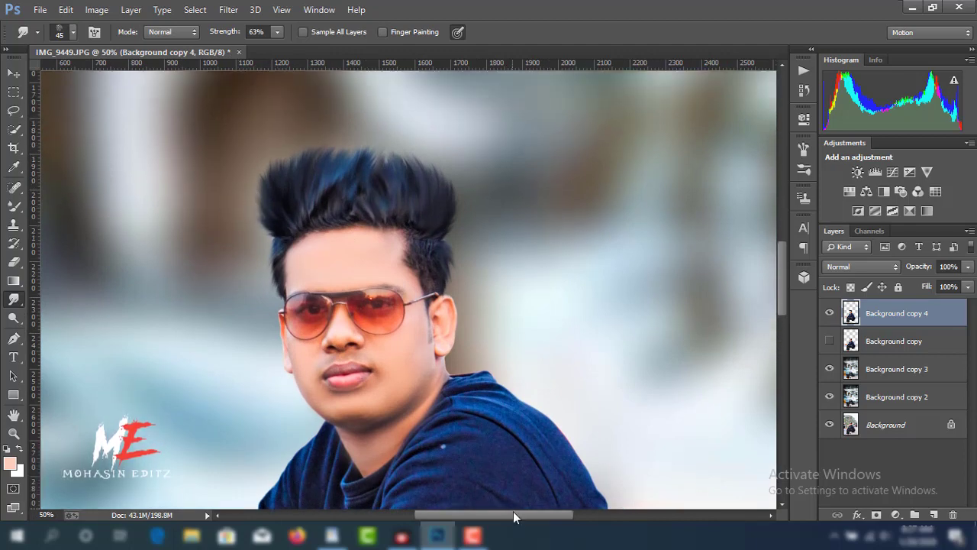
{"action": "scroll", "coordinate": [513, 511], "scroll_direction": "right", "scroll_amount": 2}
- Use Liquify's Forward Warp at brush size 600 to push the top of the hair taller
{"action": "left_click", "coordinate": [229, 10]}
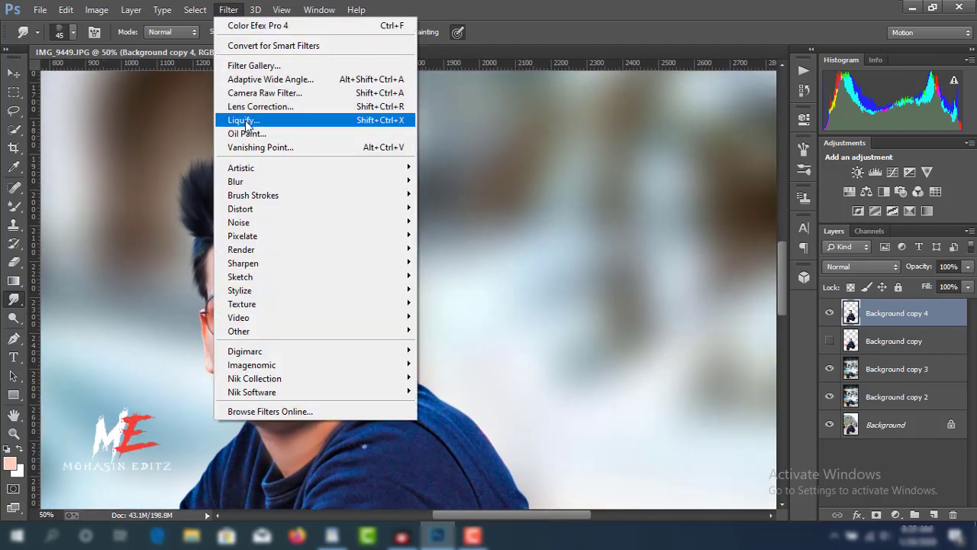
{"action": "left_click", "coordinate": [242, 120]}
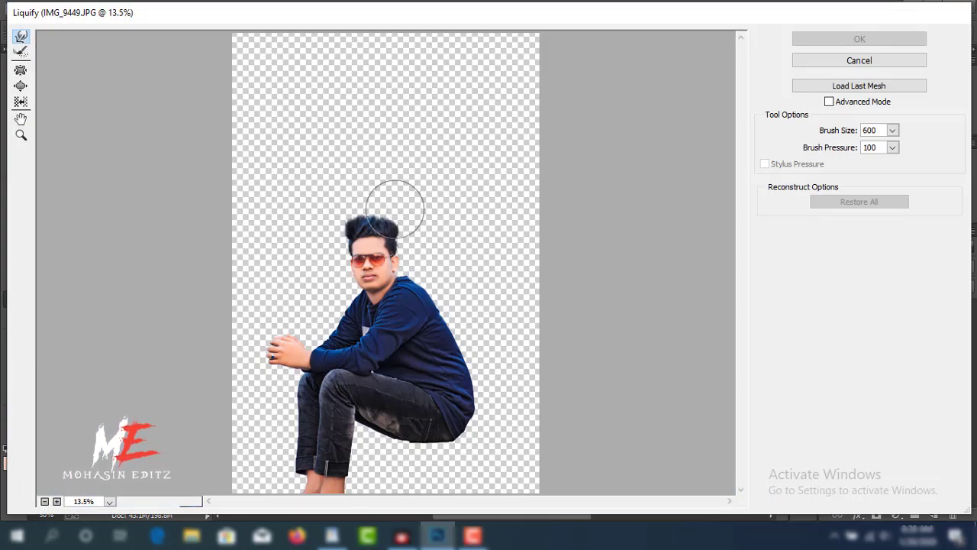
{"action": "left_click", "coordinate": [347, 197]}
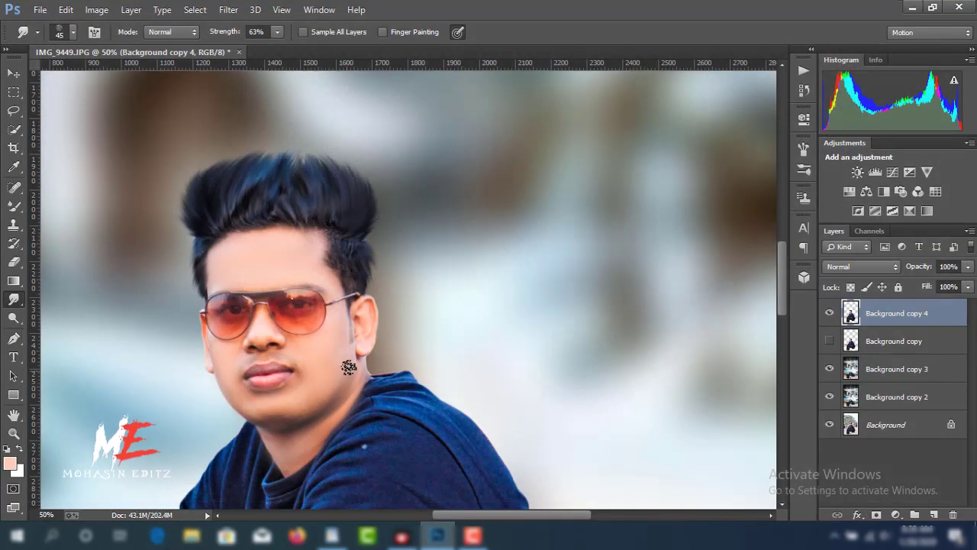
- Duplicate Background copy 3 as Background copy 5 and launch Color Efex Pro 4 on it
{"action": "scroll", "coordinate": [316, 309], "scroll_direction": "down", "scroll_amount": 1}
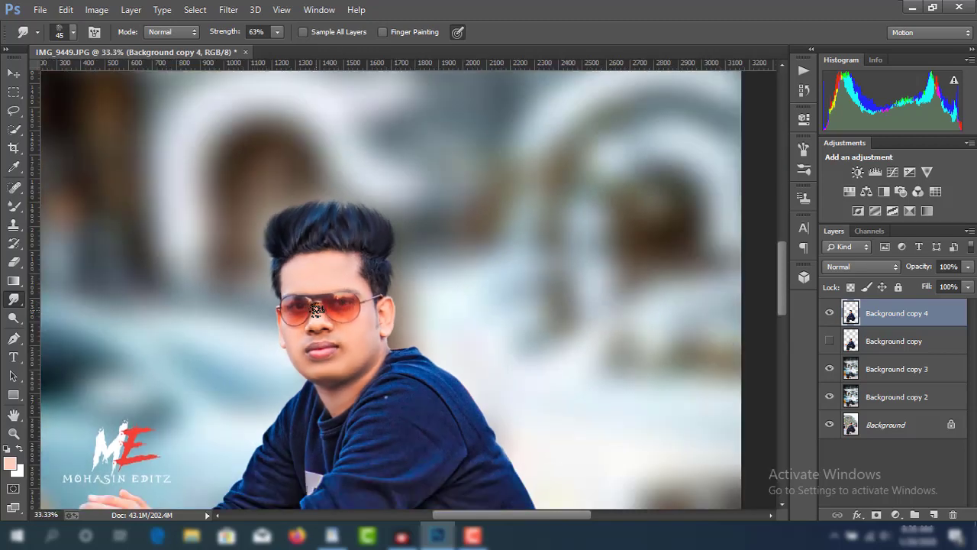
{"action": "scroll", "coordinate": [343, 320], "scroll_direction": "down", "scroll_amount": 2}
{"action": "scroll", "coordinate": [381, 336], "scroll_direction": "down", "scroll_amount": 2}
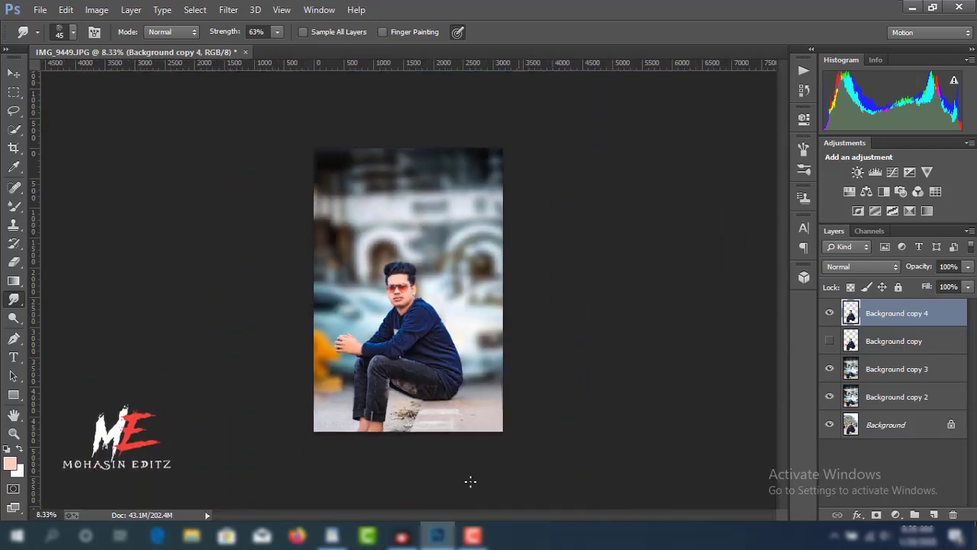
{"action": "left_click", "coordinate": [878, 373]}
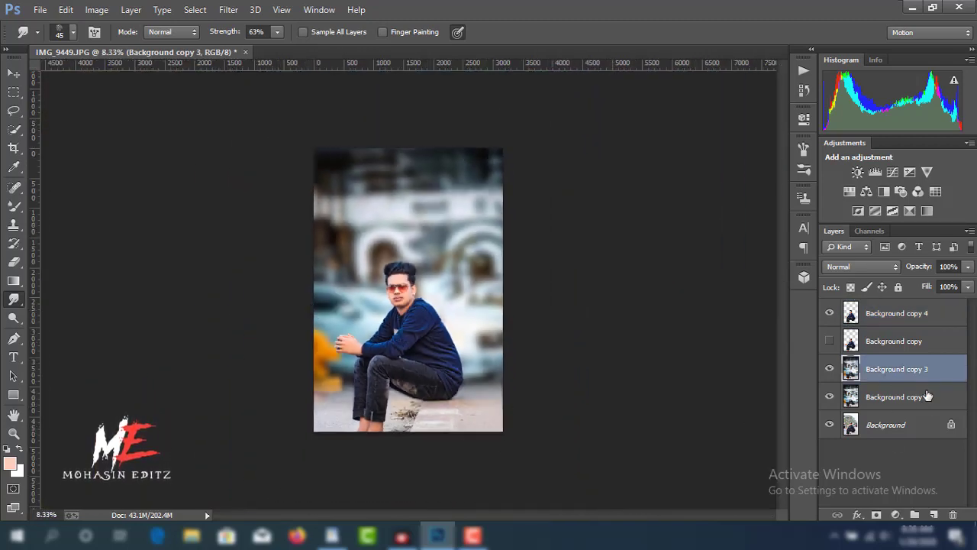
{"action": "left_click_drag", "start_coordinate": [916, 378], "coordinate": [932, 515]}
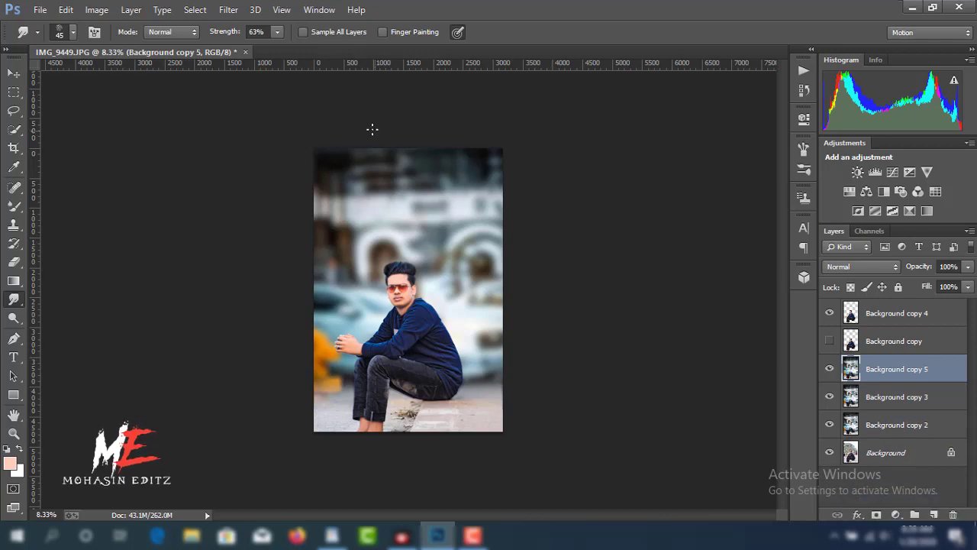
{"action": "left_click", "coordinate": [228, 9]}
{"action": "mouse_move", "coordinate": [255, 377]}
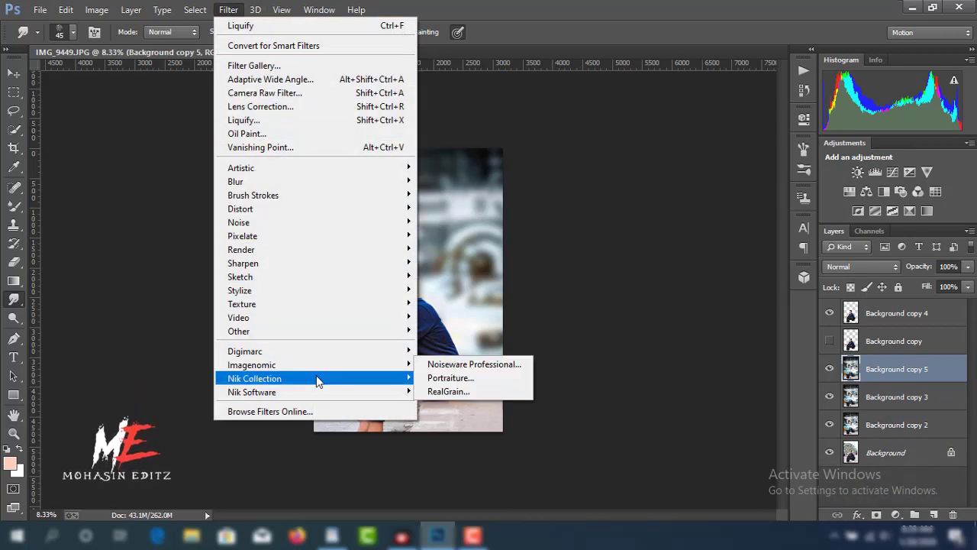
{"action": "left_click", "coordinate": [449, 378]}
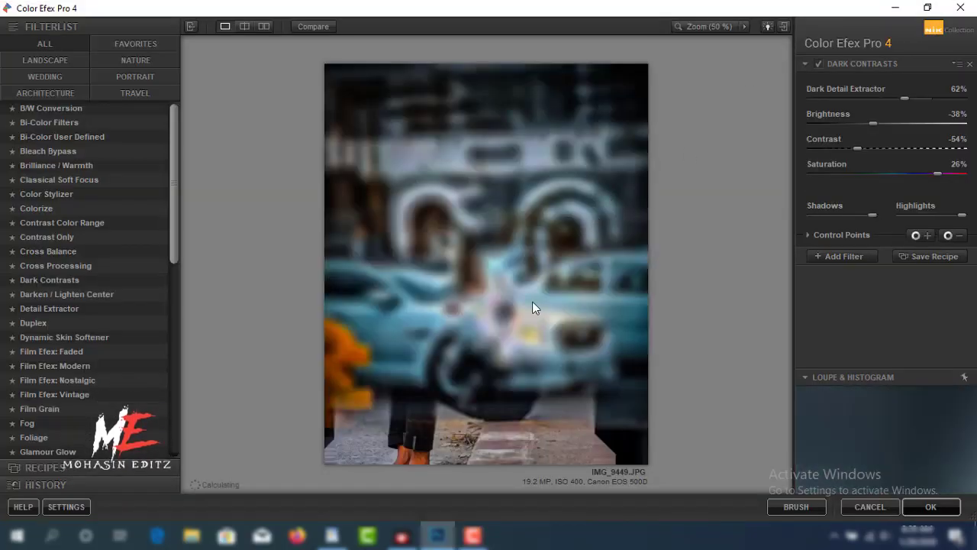
- Set Dark Contrasts to 66% detail, -14% brightness, 47% saturation and add a second filter
{"action": "mouse_move", "coordinate": [904, 175]}
{"action": "left_mouse_down"}
{"action": "mouse_move", "coordinate": [855, 175]}
{"action": "mouse_move", "coordinate": [958, 175]}
{"action": "left_mouse_up"}
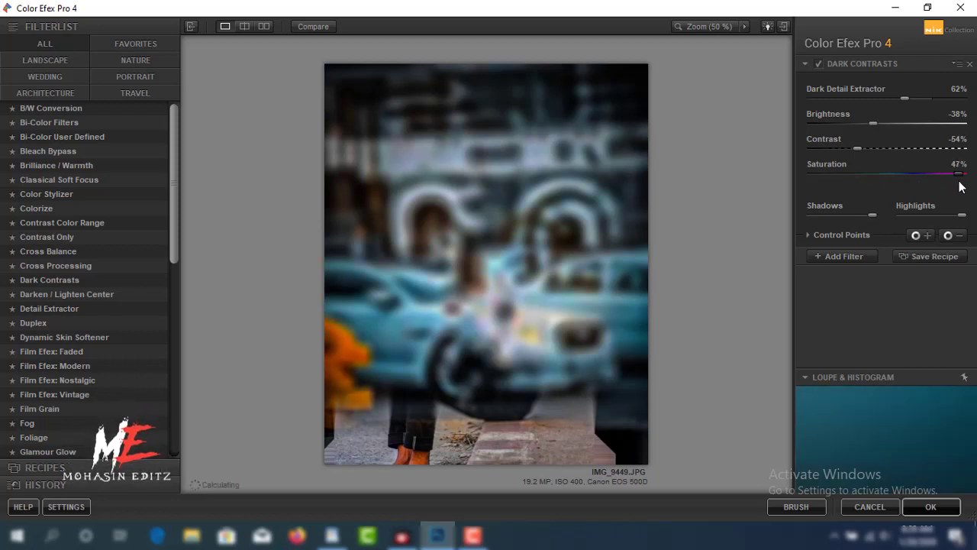
{"action": "mouse_move", "coordinate": [905, 99]}
{"action": "left_mouse_down"}
{"action": "mouse_move", "coordinate": [931, 97]}
{"action": "mouse_move", "coordinate": [884, 98]}
{"action": "mouse_move", "coordinate": [909, 98]}
{"action": "mouse_move", "coordinate": [883, 120]}
{"action": "mouse_move", "coordinate": [896, 120]}
{"action": "left_mouse_up"}
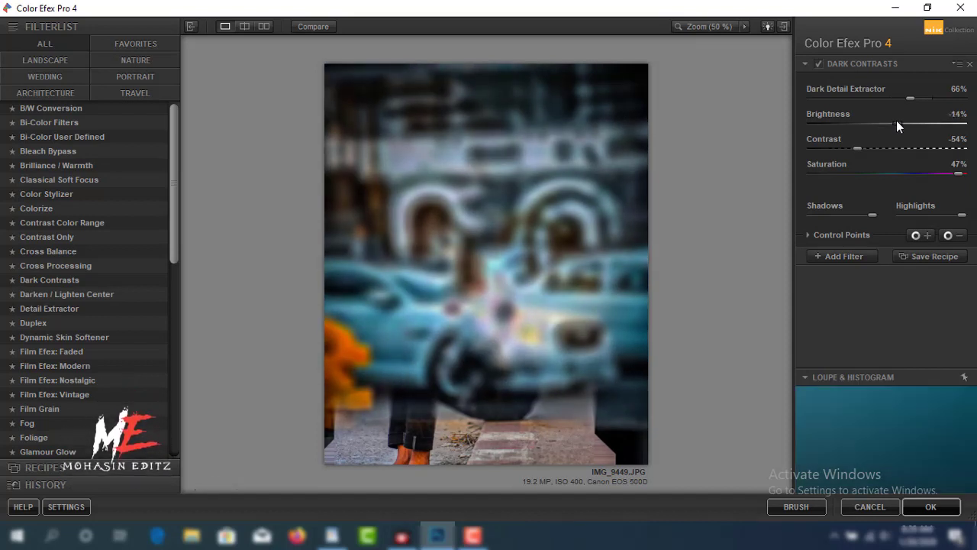
{"action": "left_click", "coordinate": [847, 256]}
- Add Indian Summer with Method 1 as the second filter and apply the stack
{"action": "scroll", "coordinate": [31, 340], "scroll_direction": "down", "scroll_amount": 3}
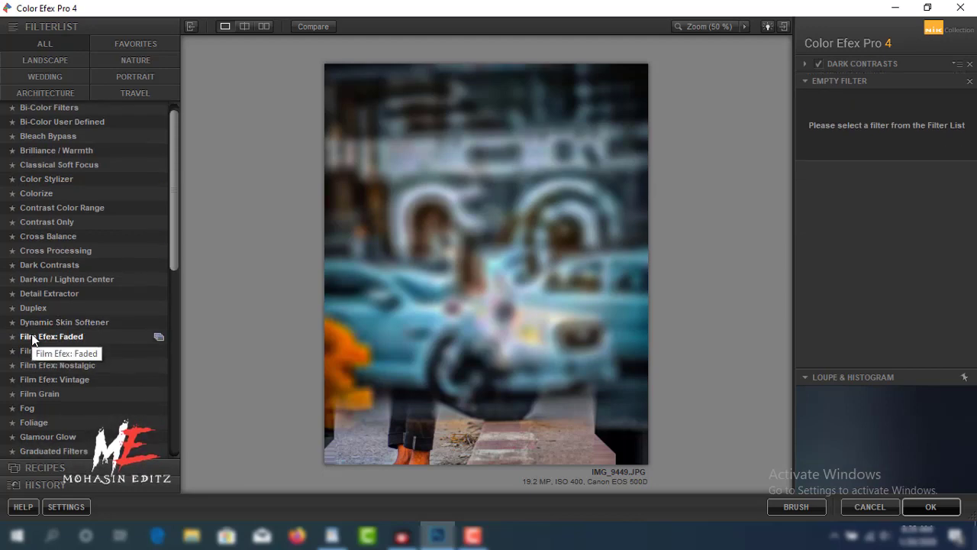
{"action": "scroll", "coordinate": [39, 381], "scroll_direction": "down", "scroll_amount": 1}
{"action": "left_click", "coordinate": [41, 425]}
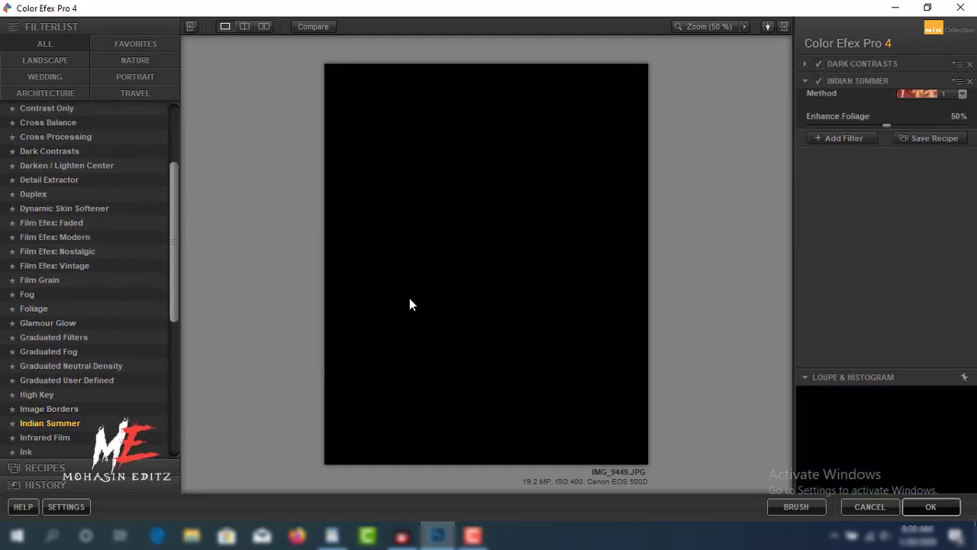
{"action": "left_click", "coordinate": [919, 110]}
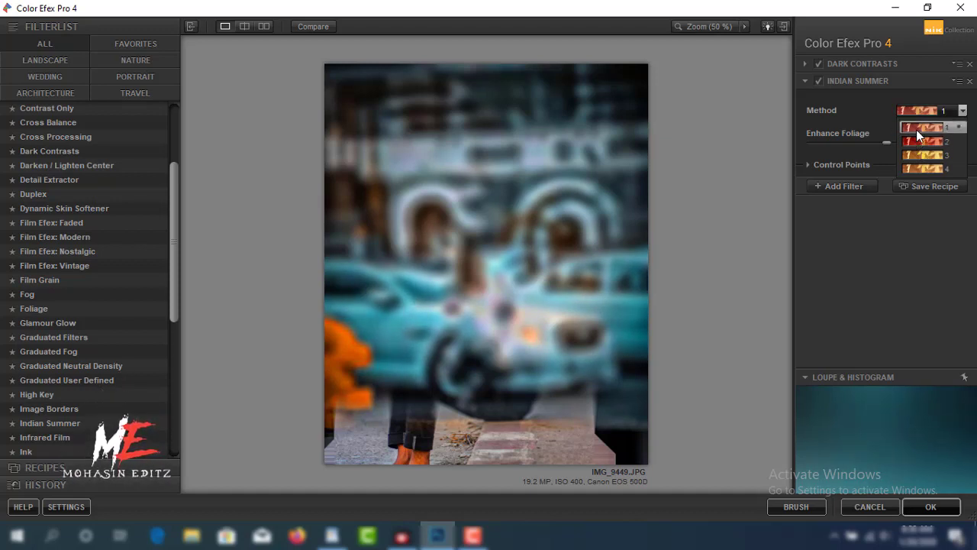
{"action": "left_click", "coordinate": [915, 129]}
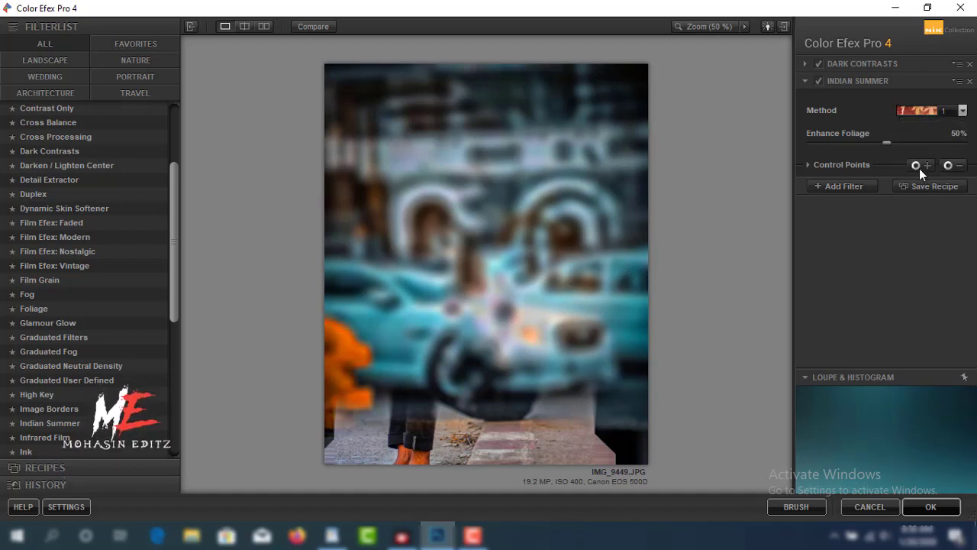
{"action": "left_click", "coordinate": [907, 504]}
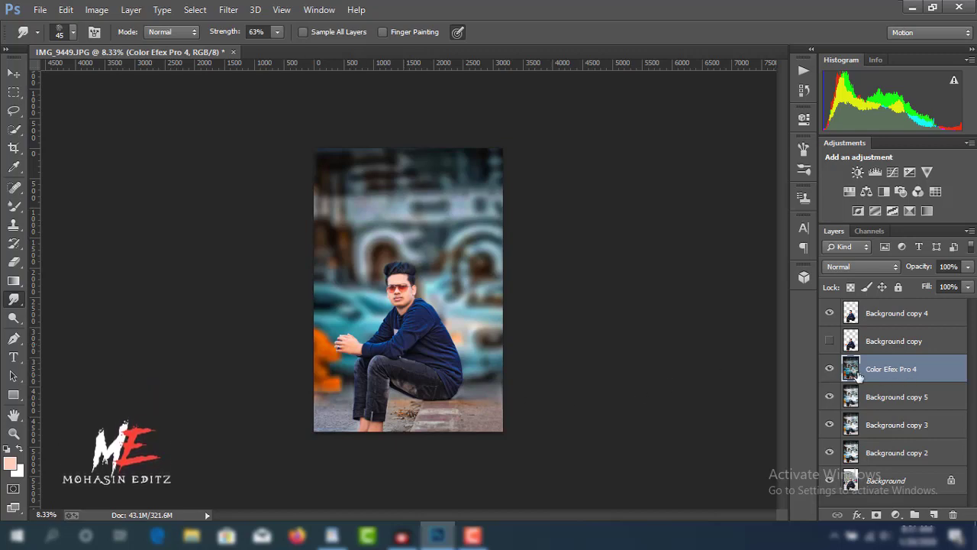
- Toggle the Color Efex Pro 4 layer to compare, then select Background copy 4
{"action": "left_click", "coordinate": [830, 370]}
{"action": "left_click", "coordinate": [829, 371]}
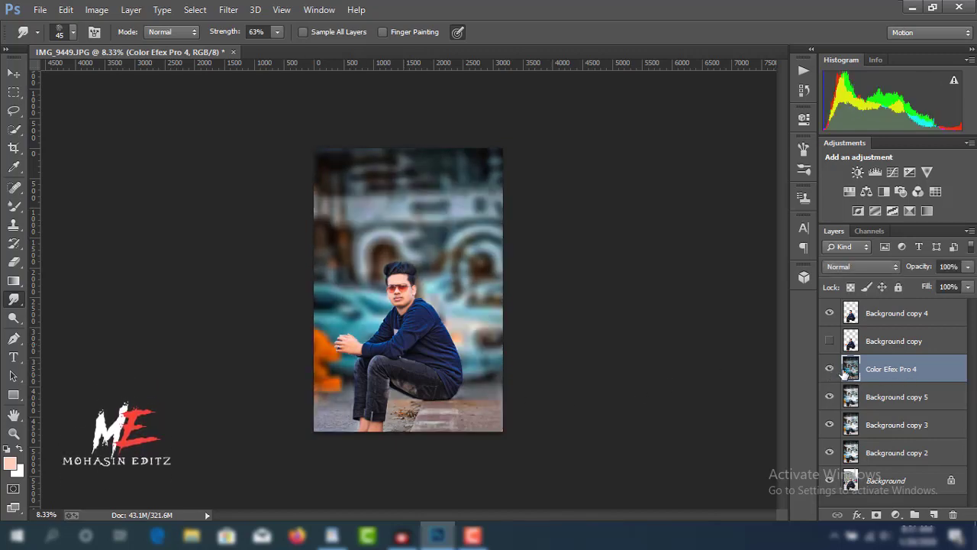
{"action": "left_click", "coordinate": [870, 321]}
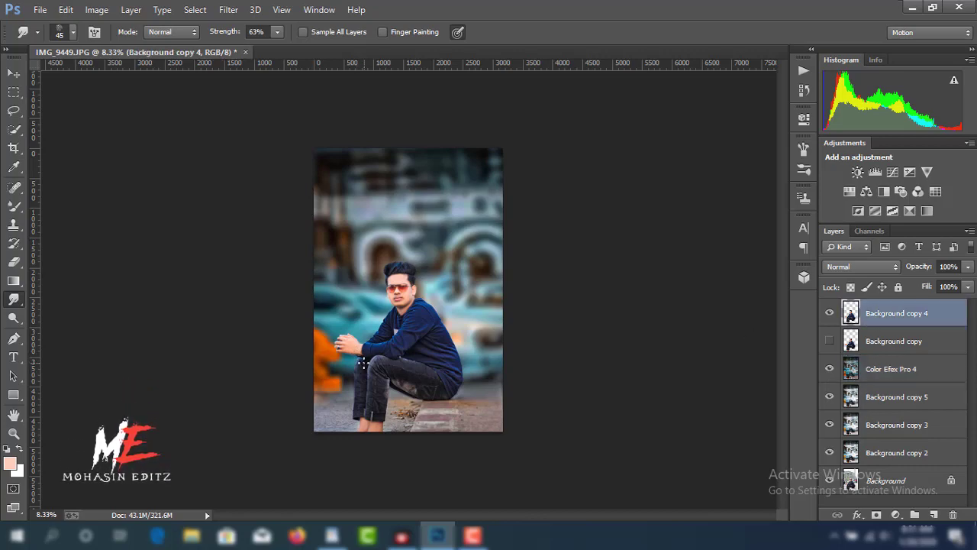
{"action": "scroll", "coordinate": [363, 363], "scroll_direction": "up", "scroll_amount": 1}
{"action": "scroll", "coordinate": [363, 364], "scroll_direction": "up", "scroll_amount": 2}
{"action": "scroll", "coordinate": [363, 363], "scroll_direction": "up", "scroll_amount": 2}
{"action": "scroll", "coordinate": [364, 363], "scroll_direction": "up", "scroll_amount": 1}
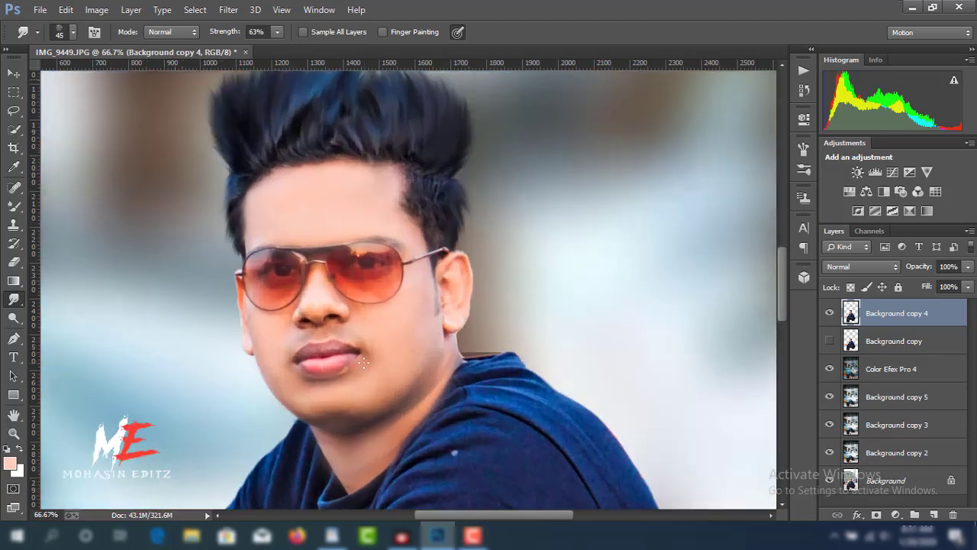
{"action": "scroll", "coordinate": [393, 390], "scroll_direction": "down", "scroll_amount": 3}
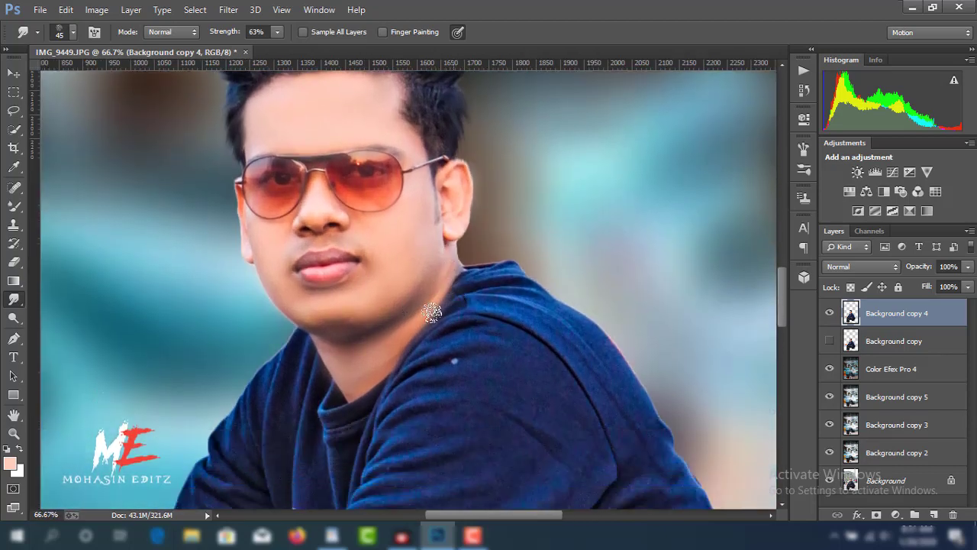
- Choose the Eraser tool and set its brush size to 41 px
{"action": "left_click", "coordinate": [19, 260]}
{"action": "right_click", "coordinate": [463, 324]}
{"action": "left_click", "coordinate": [350, 356]}
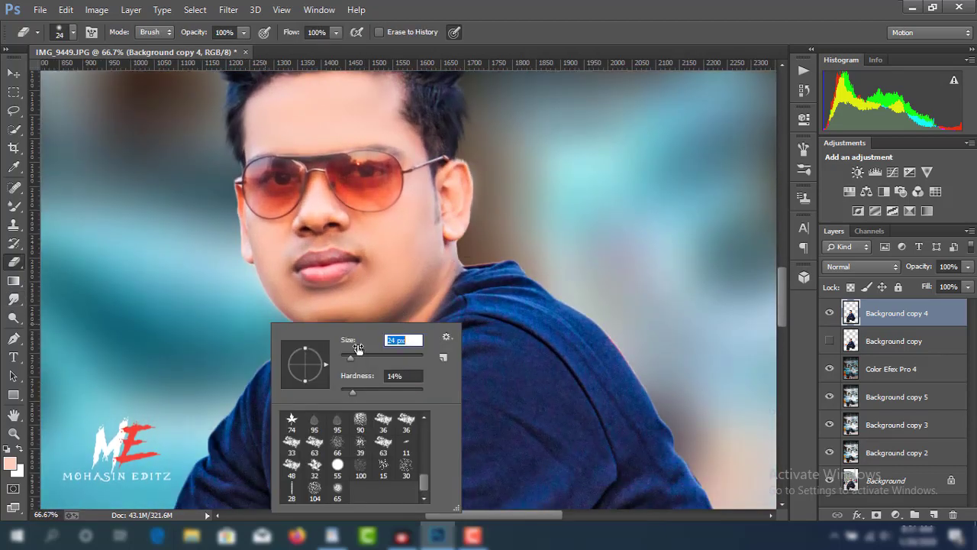
{"action": "left_click_drag", "start_coordinate": [358, 348], "coordinate": [365, 346]}
{"action": "scroll", "coordinate": [389, 339], "scroll_direction": "down", "scroll_amount": 11}
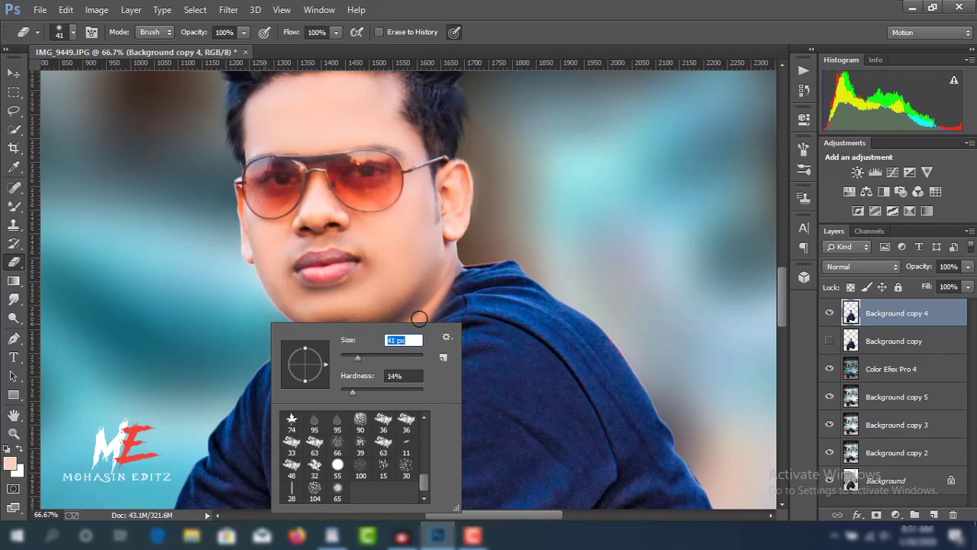
{"action": "left_click", "coordinate": [470, 258]}
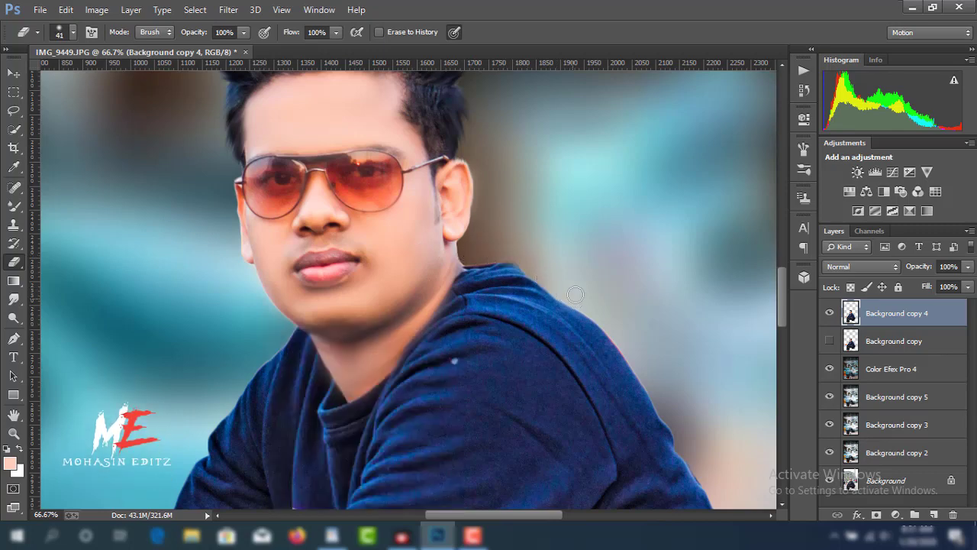
{"action": "scroll", "coordinate": [575, 293], "scroll_direction": "down", "scroll_amount": 3}
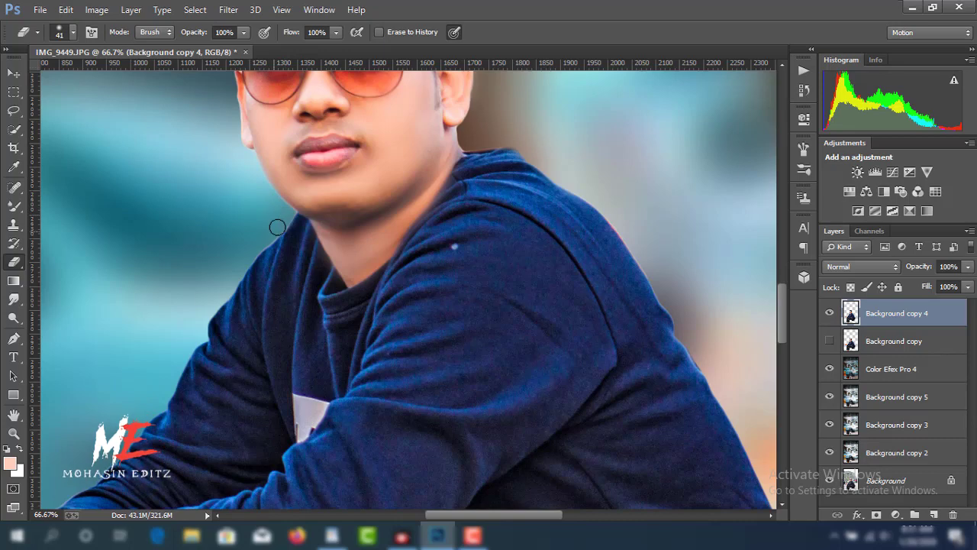
- Erase the hard fringe along the shoulder and lower the eraser's hardness
{"action": "left_click_drag", "start_coordinate": [246, 258], "coordinate": [188, 346]}
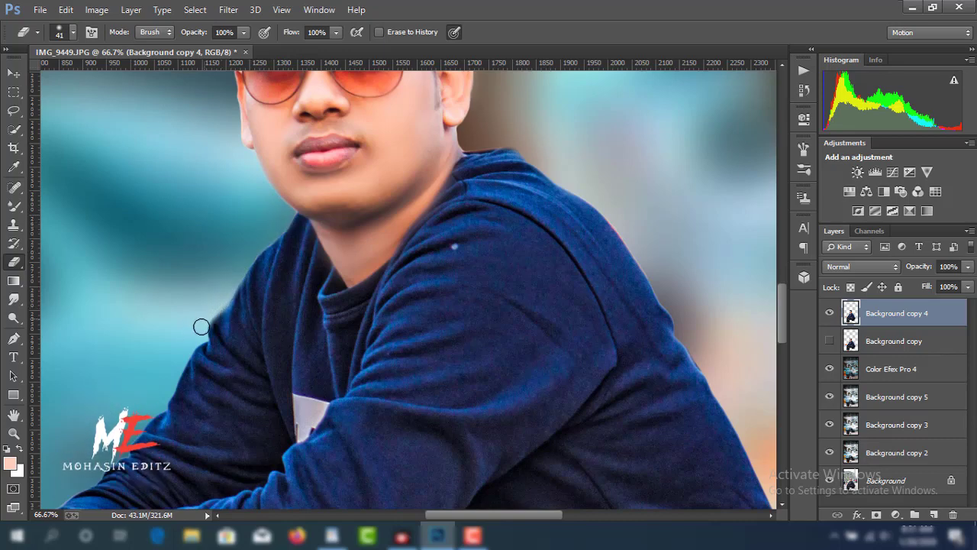
{"action": "scroll", "coordinate": [251, 189], "scroll_direction": "down", "scroll_amount": 2}
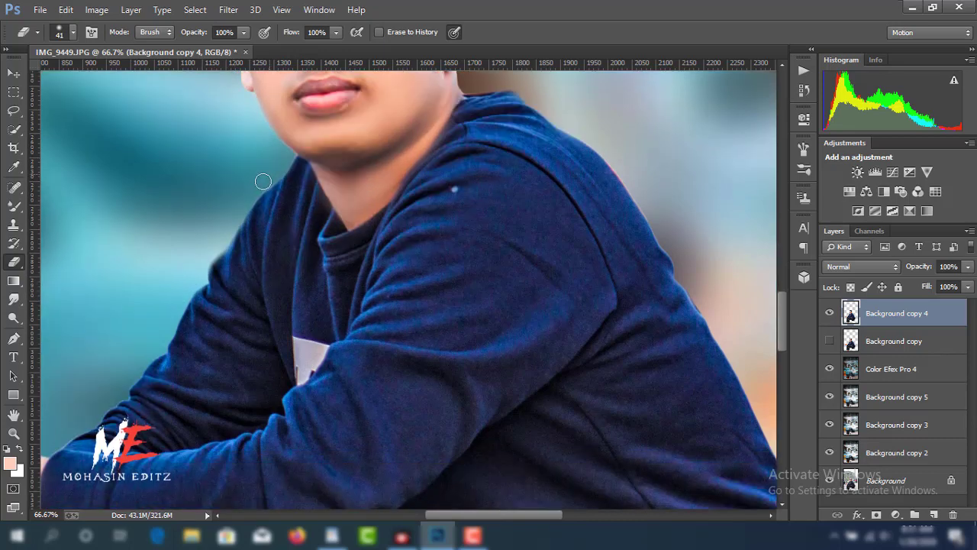
{"action": "right_click", "coordinate": [255, 233]}
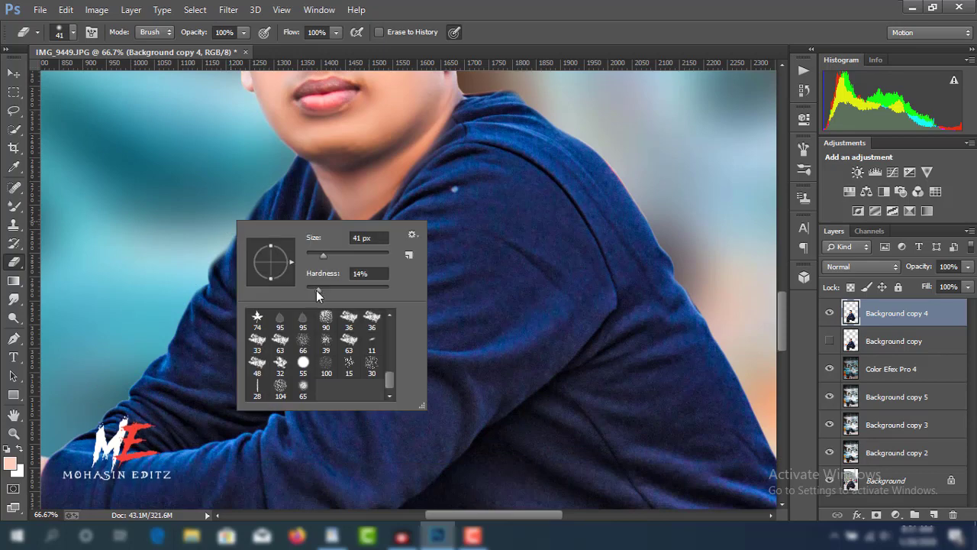
{"action": "left_click_drag", "start_coordinate": [317, 290], "coordinate": [330, 290]}
{"action": "left_click", "coordinate": [533, 101]}
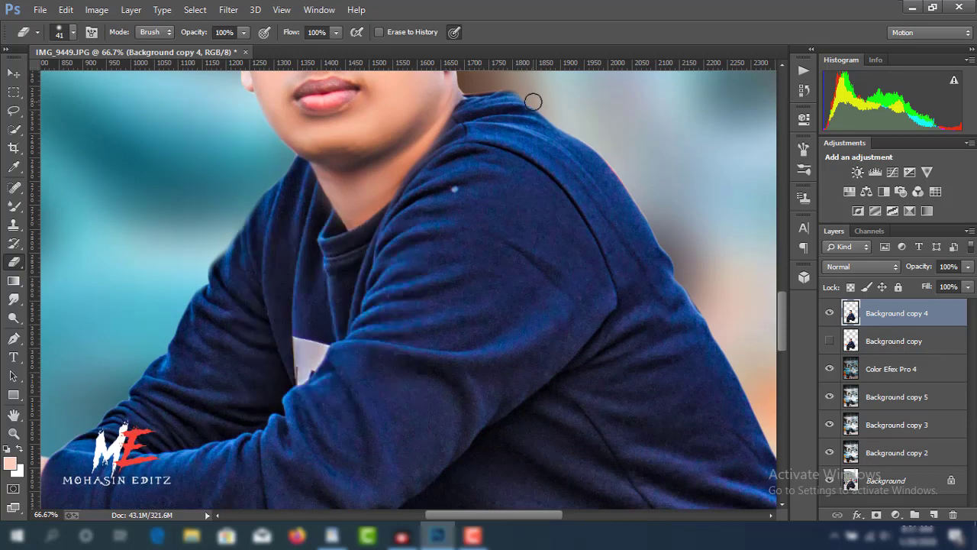
- Soften the fringe along the navy sweater's shoulder and upper edges
{"action": "mouse_move", "coordinate": [563, 120]}
{"action": "left_mouse_down"}
{"action": "mouse_move", "coordinate": [687, 271]}
{"action": "mouse_move", "coordinate": [716, 325]}
{"action": "left_mouse_up"}
{"action": "scroll", "coordinate": [382, 253], "scroll_direction": "down", "scroll_amount": 3}
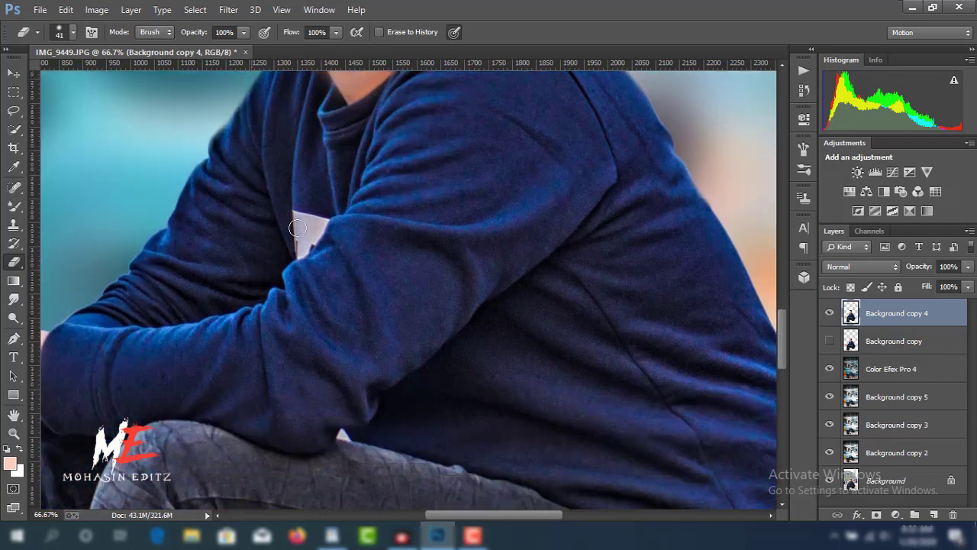
{"action": "left_click_drag", "start_coordinate": [479, 513], "coordinate": [522, 518]}
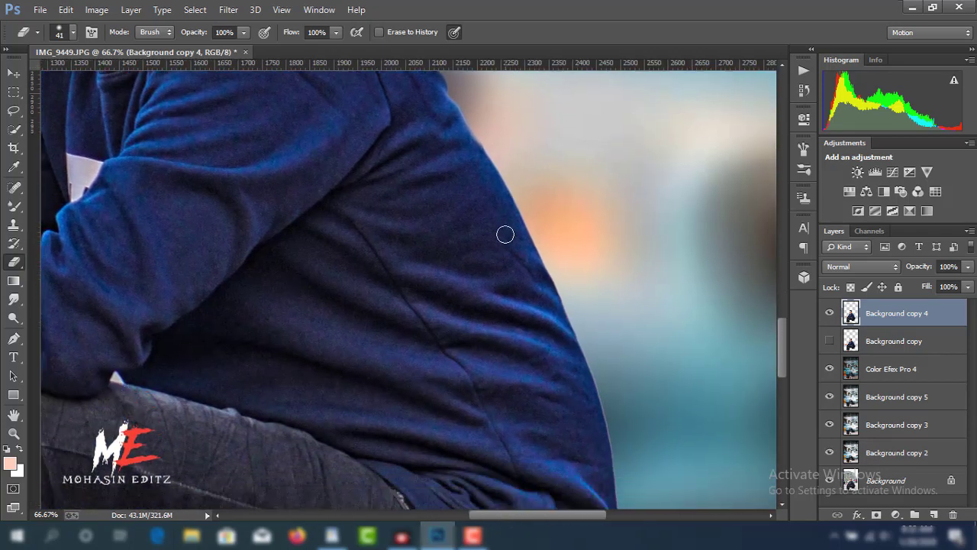
{"action": "left_click_drag", "start_coordinate": [519, 200], "coordinate": [587, 341]}
{"action": "scroll", "coordinate": [592, 290], "scroll_direction": "down", "scroll_amount": 3}
{"action": "scroll", "coordinate": [592, 290], "scroll_direction": "down", "scroll_amount": 2}
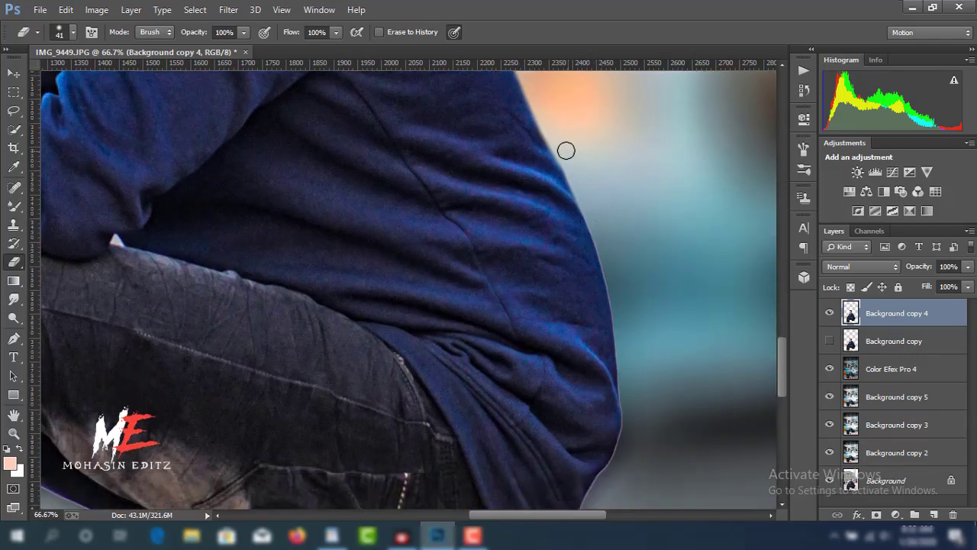
{"action": "left_click_drag", "start_coordinate": [567, 157], "coordinate": [621, 318]}
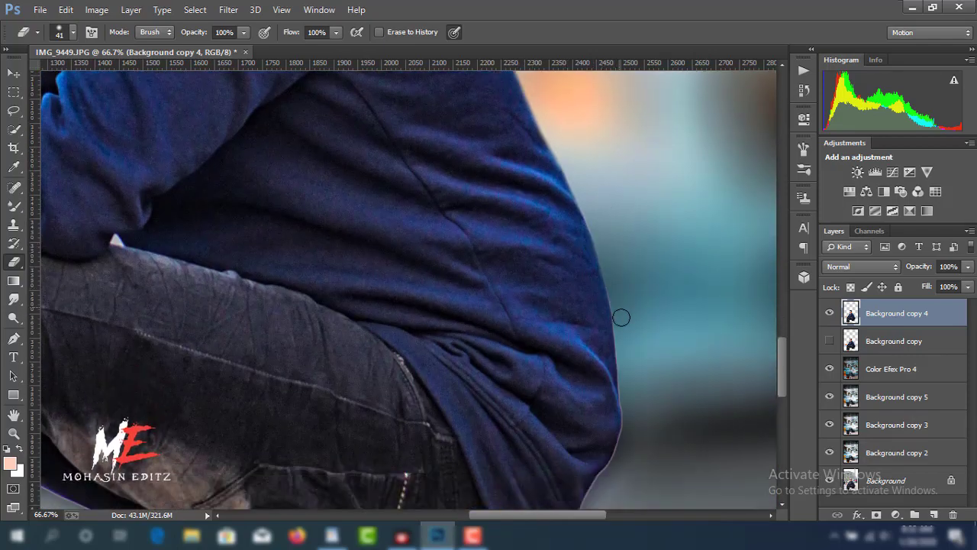
{"action": "scroll", "coordinate": [621, 306], "scroll_direction": "down", "scroll_amount": 1}
{"action": "scroll", "coordinate": [622, 295], "scroll_direction": "down", "scroll_amount": 3}
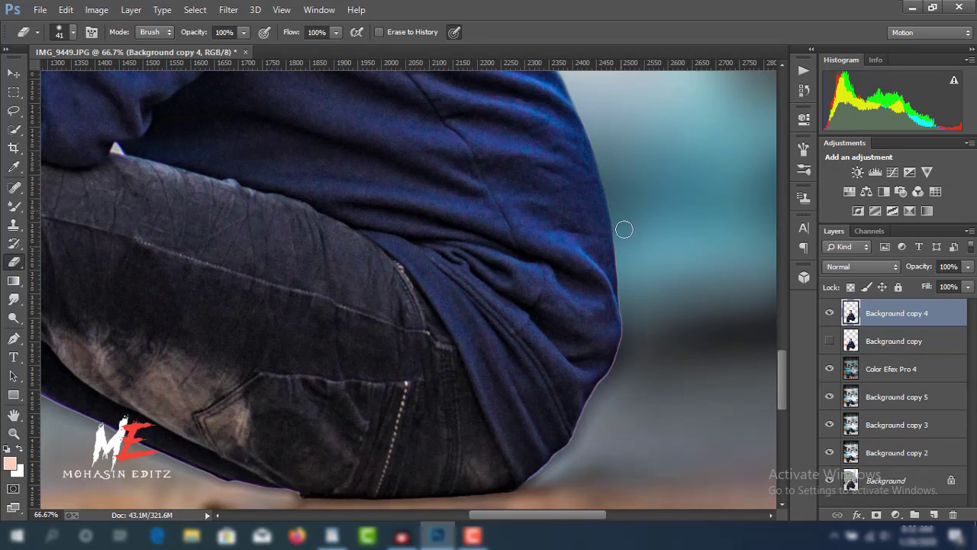
- Soften the fringe on the sweater's right edge and along the jeans
{"action": "left_click_drag", "start_coordinate": [626, 281], "coordinate": [616, 382]}
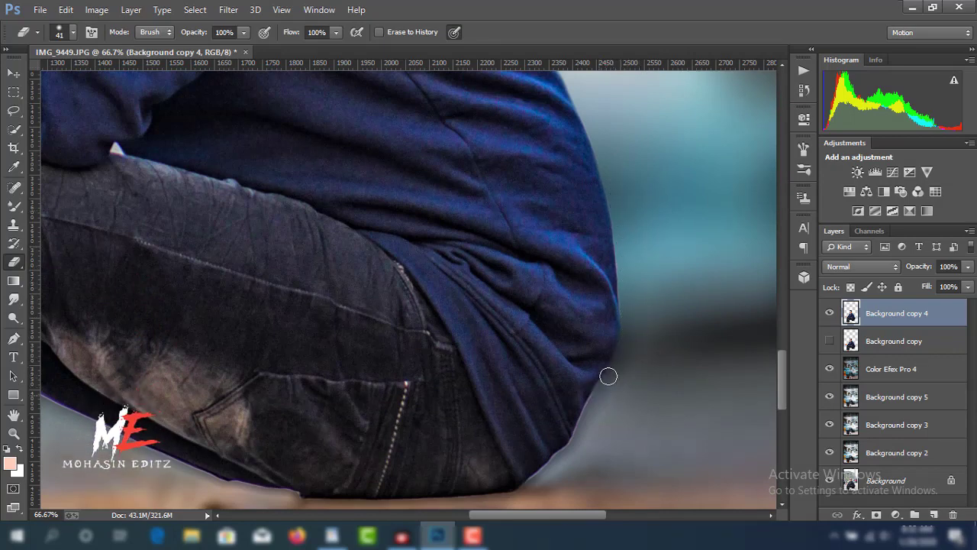
{"action": "mouse_move", "coordinate": [606, 374]}
{"action": "left_mouse_down"}
{"action": "mouse_move", "coordinate": [578, 436]}
{"action": "mouse_move", "coordinate": [523, 484]}
{"action": "left_mouse_up"}
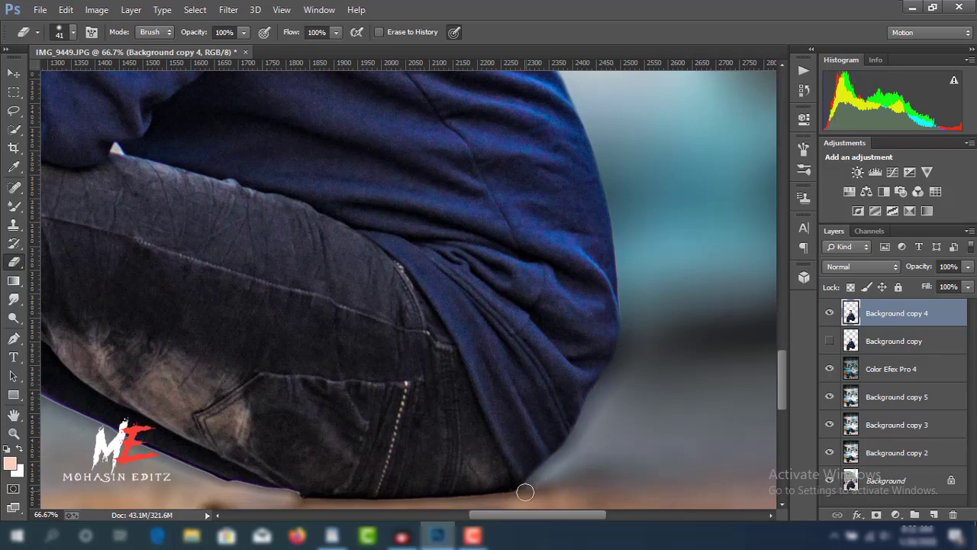
{"action": "scroll", "coordinate": [613, 406], "scroll_direction": "down", "scroll_amount": 1}
{"action": "left_click_drag", "start_coordinate": [557, 513], "coordinate": [432, 521]}
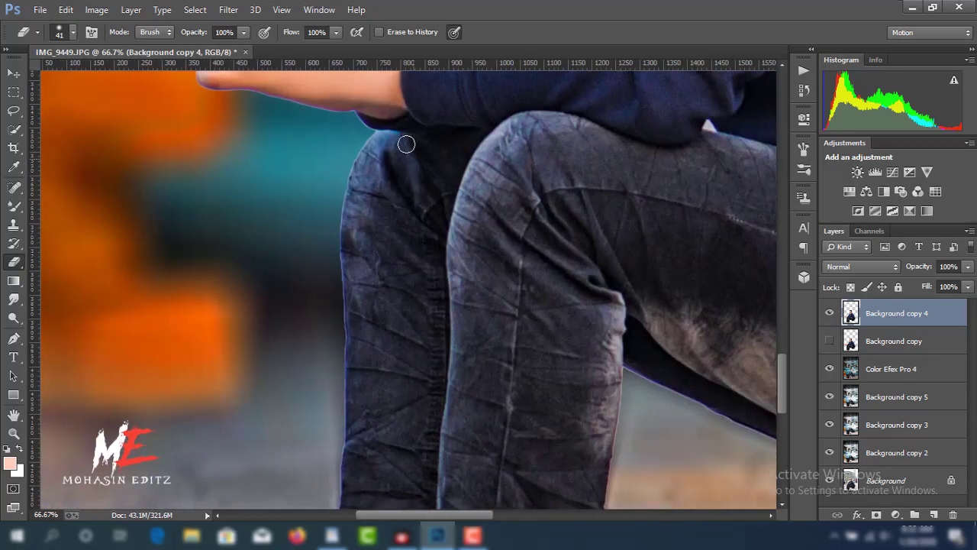
- Pan around the canvas to inspect leftover edges near the ear, neck and jaw
{"action": "scroll", "coordinate": [170, 155], "scroll_direction": "up", "scroll_amount": 2}
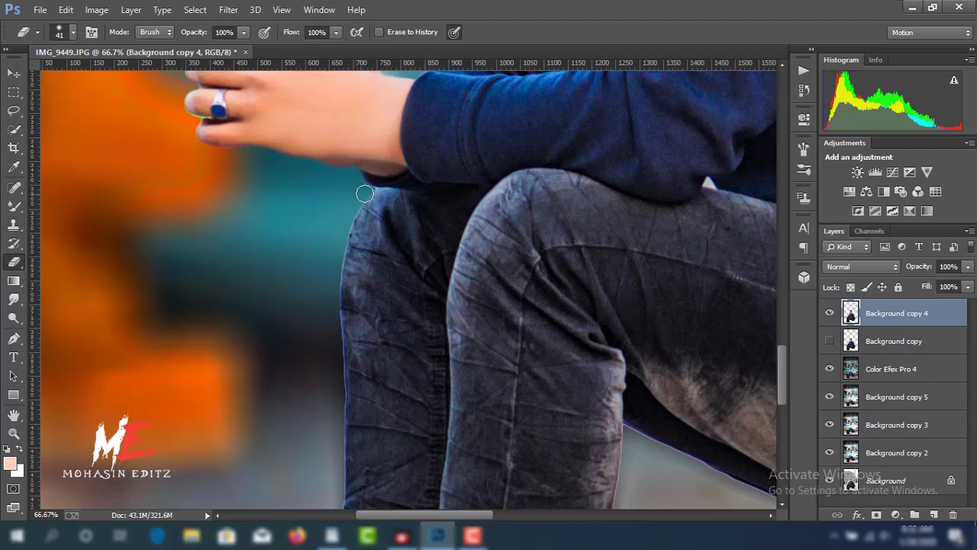
{"action": "scroll", "coordinate": [331, 251], "scroll_direction": "down", "scroll_amount": 2}
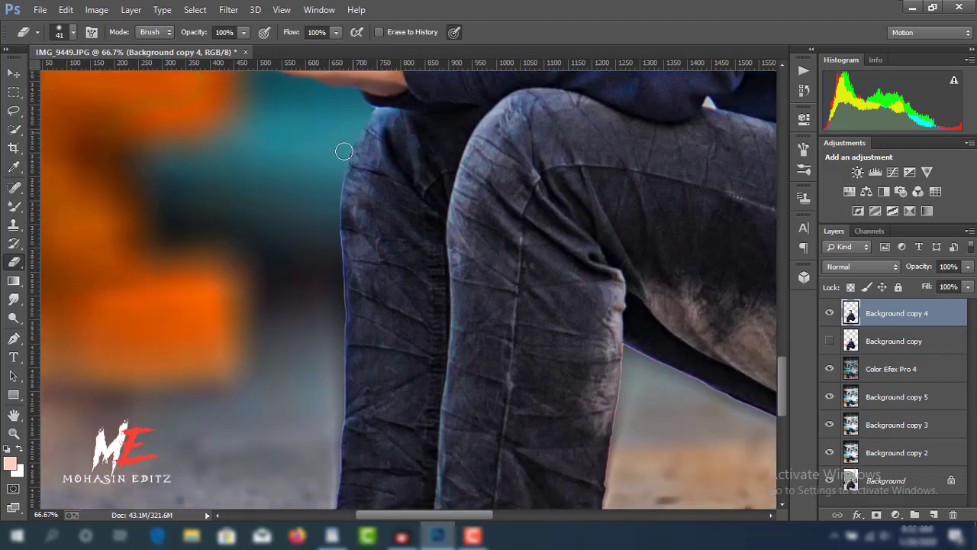
{"action": "scroll", "coordinate": [317, 203], "scroll_direction": "up", "scroll_amount": 2}
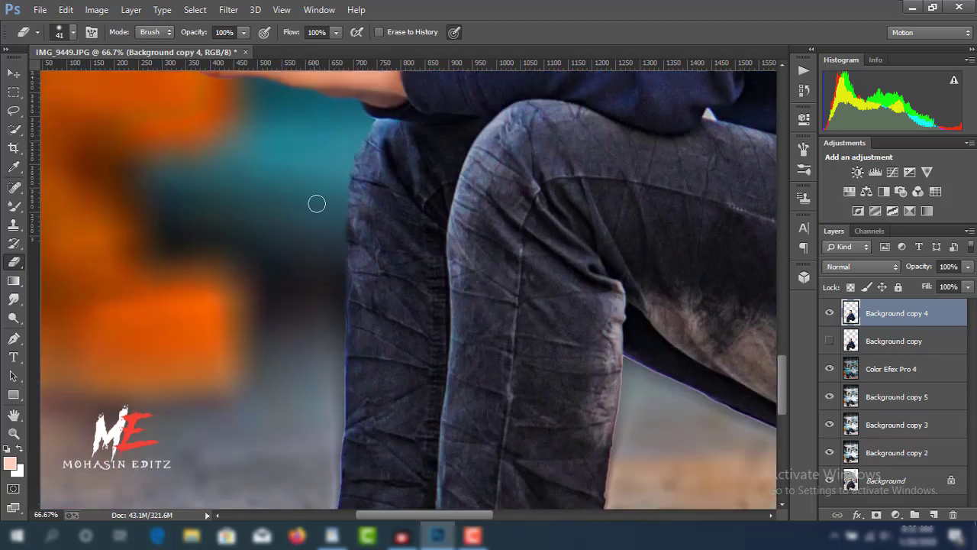
{"action": "scroll", "coordinate": [317, 204], "scroll_direction": "up", "scroll_amount": 4}
{"action": "scroll", "coordinate": [279, 137], "scroll_direction": "up", "scroll_amount": 2}
{"action": "scroll", "coordinate": [255, 164], "scroll_direction": "up", "scroll_amount": 1}
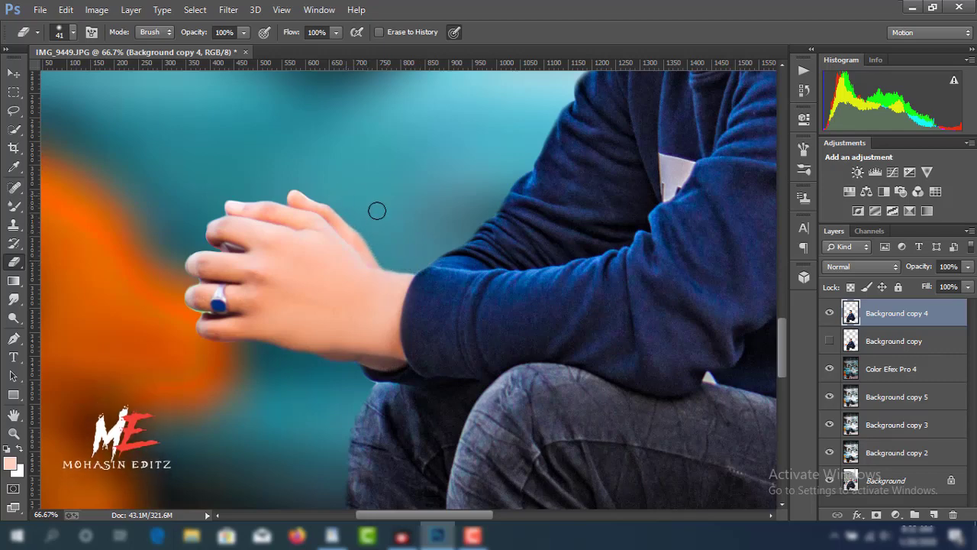
{"action": "scroll", "coordinate": [375, 209], "scroll_direction": "down", "scroll_amount": 1}
{"action": "scroll", "coordinate": [519, 130], "scroll_direction": "up", "scroll_amount": 4}
{"action": "scroll", "coordinate": [567, 141], "scroll_direction": "up", "scroll_amount": 4}
{"action": "scroll", "coordinate": [567, 142], "scroll_direction": "up", "scroll_amount": 3}
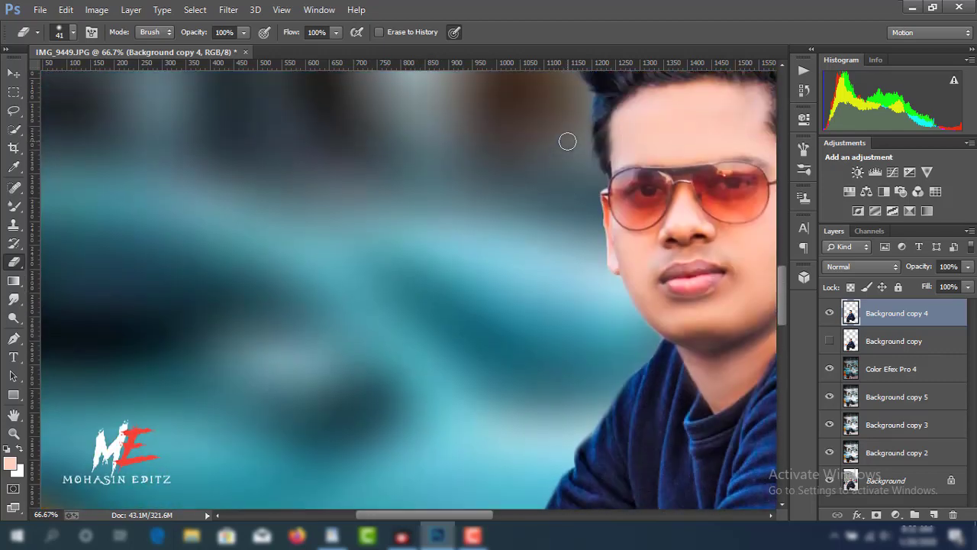
{"action": "scroll", "coordinate": [593, 196], "scroll_direction": "up", "scroll_amount": 2}
{"action": "scroll", "coordinate": [580, 165], "scroll_direction": "up", "scroll_amount": 2}
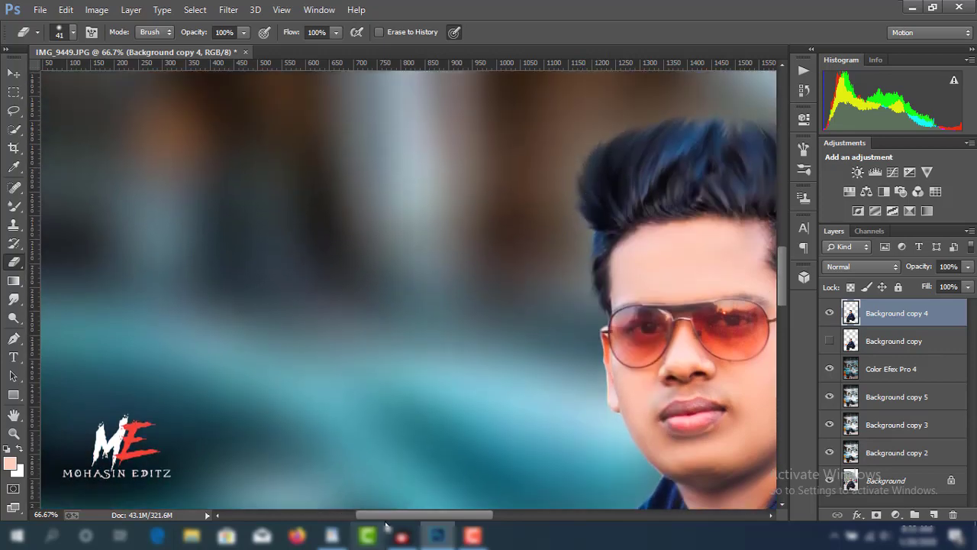
{"action": "scroll", "coordinate": [488, 306], "scroll_direction": "right", "scroll_amount": 5}
{"action": "scroll", "coordinate": [512, 275], "scroll_direction": "right", "scroll_amount": 2}
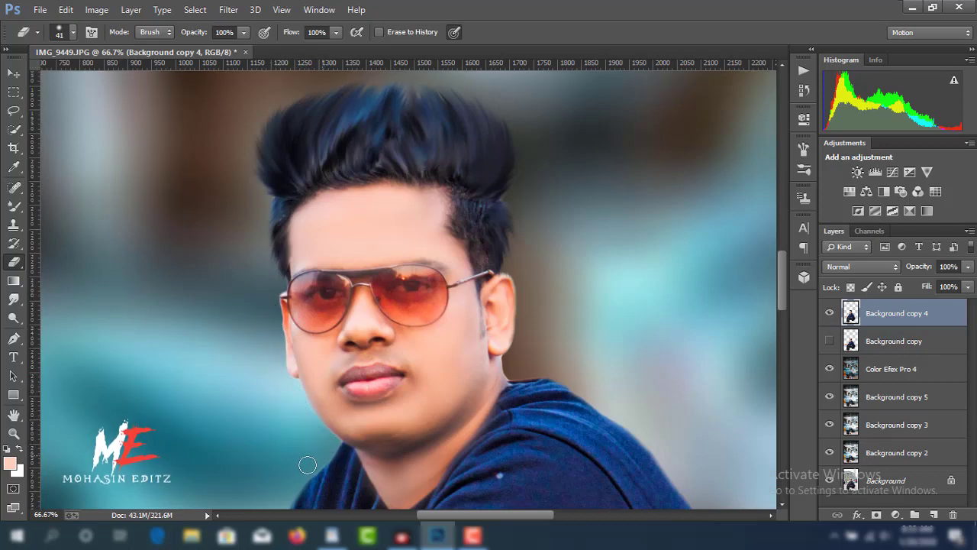
- Zoom out until the whole photo of the seated man fits the window
{"action": "scroll", "coordinate": [308, 464], "scroll_direction": "down", "scroll_amount": 1}
{"action": "scroll", "coordinate": [332, 437], "scroll_direction": "down", "scroll_amount": 2}
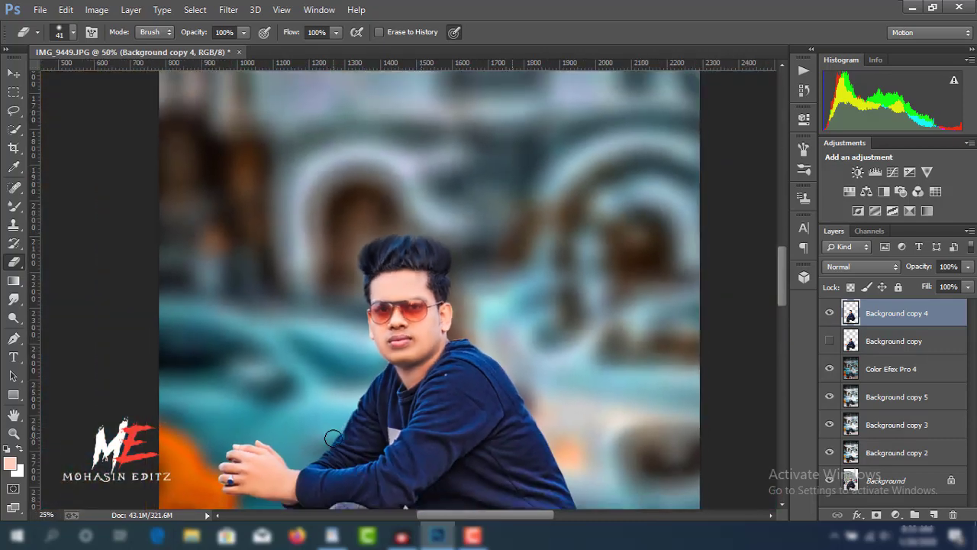
{"action": "scroll", "coordinate": [332, 437], "scroll_direction": "down", "scroll_amount": 1}
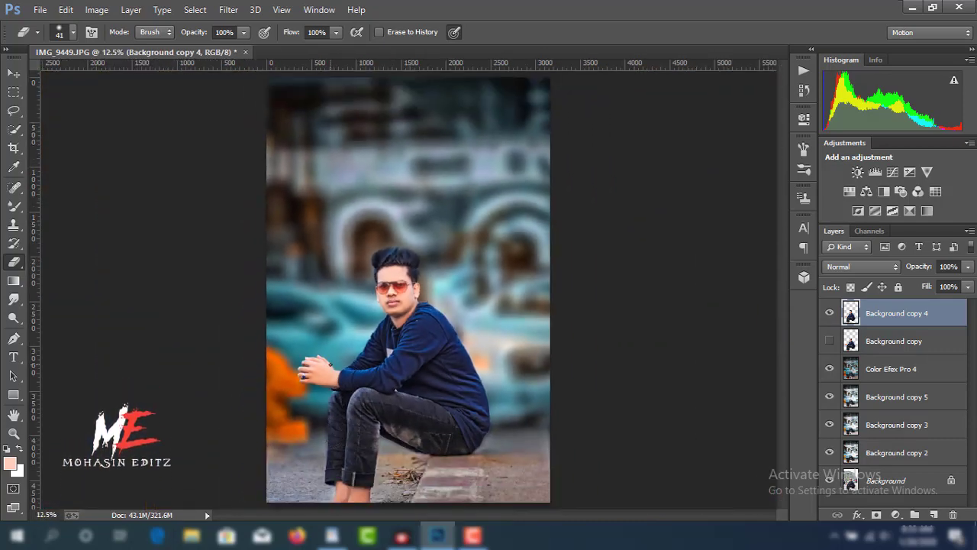
{"action": "scroll", "coordinate": [332, 437], "scroll_direction": "down", "scroll_amount": 1}
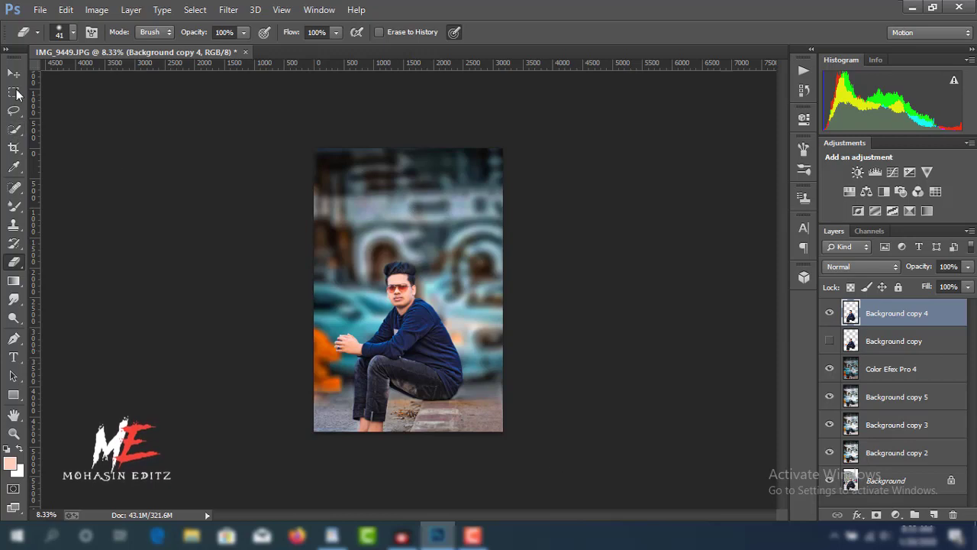
- Crop the photo slightly narrower by pulling in the left and right edges
{"action": "left_click", "coordinate": [14, 147]}
{"action": "left_click_drag", "start_coordinate": [313, 291], "coordinate": [311, 291]}
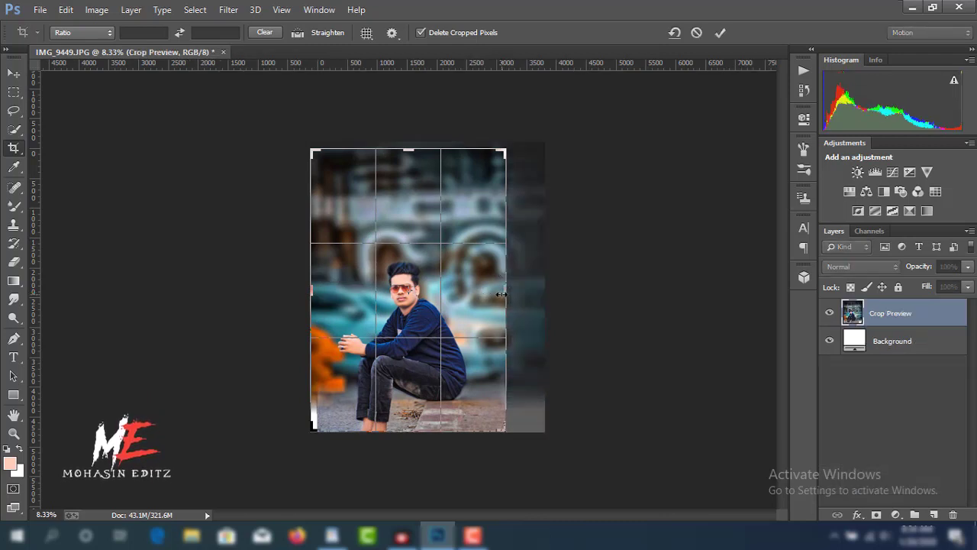
{"action": "left_click_drag", "start_coordinate": [501, 294], "coordinate": [497, 295]}
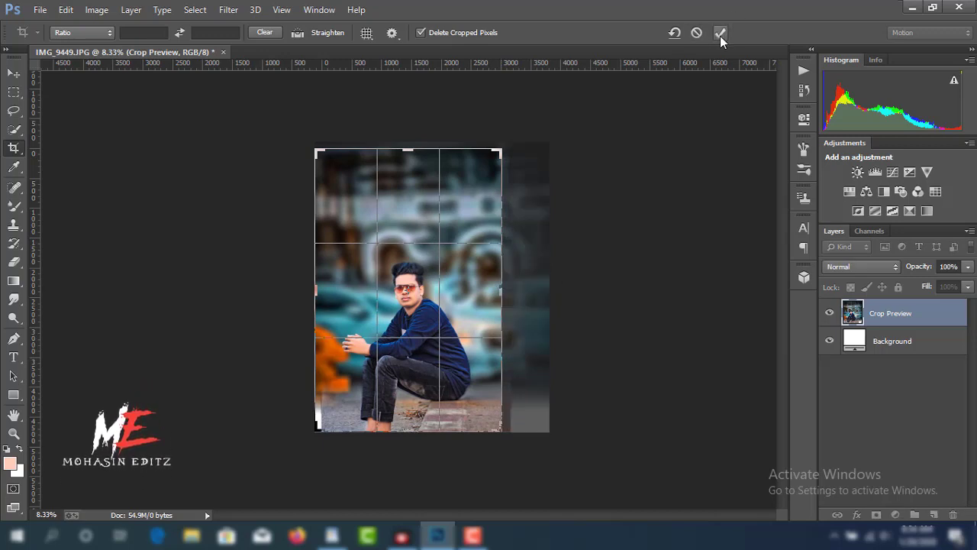
{"action": "left_click", "coordinate": [720, 36]}
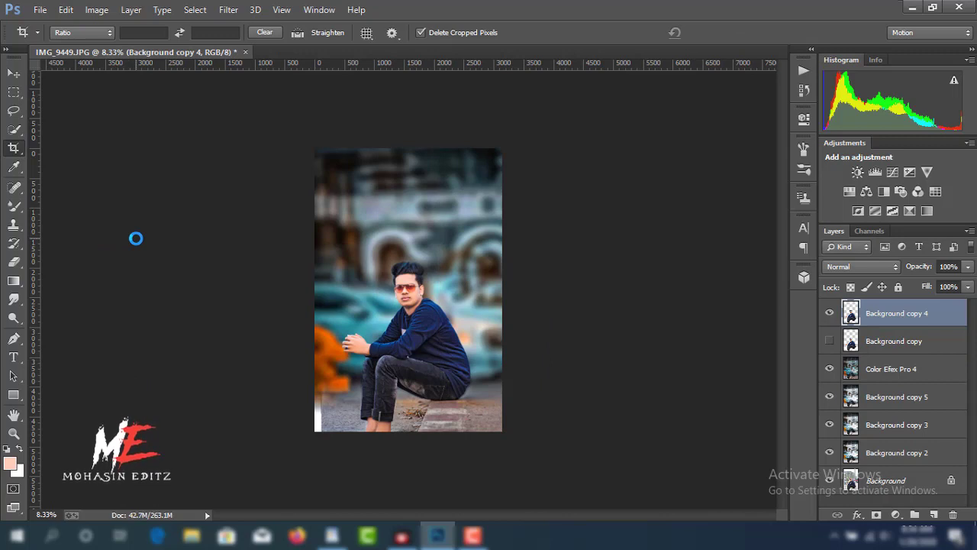
{"action": "left_click", "coordinate": [894, 374]}
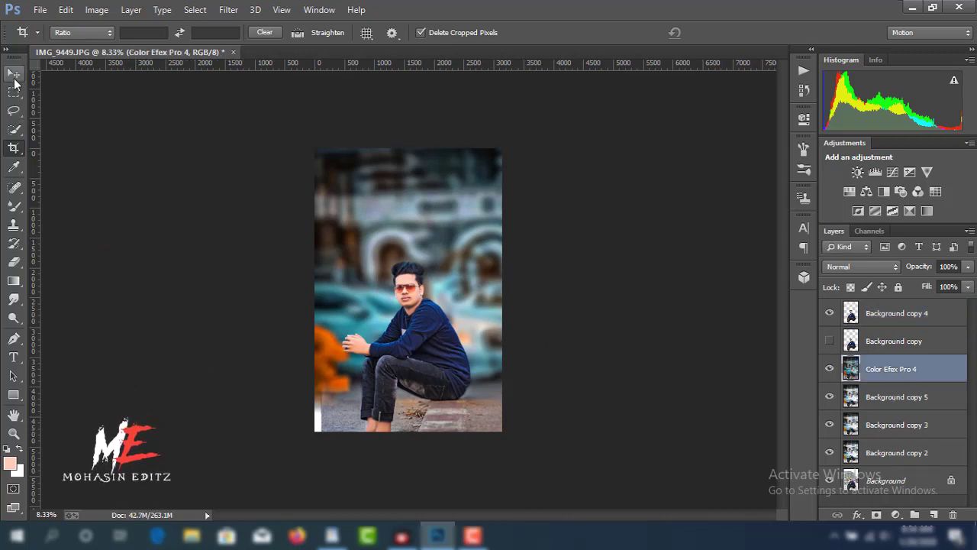
{"action": "left_click", "coordinate": [13, 74]}
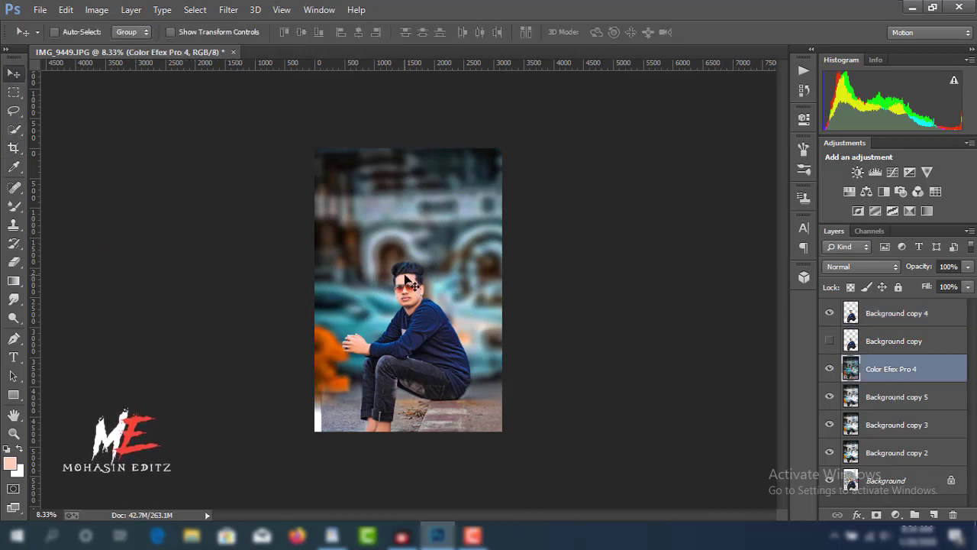
{"action": "mouse_move", "coordinate": [392, 274]}
{"action": "left_mouse_down"}
{"action": "mouse_move", "coordinate": [417, 283]}
{"action": "mouse_move", "coordinate": [400, 282]}
{"action": "left_mouse_up"}
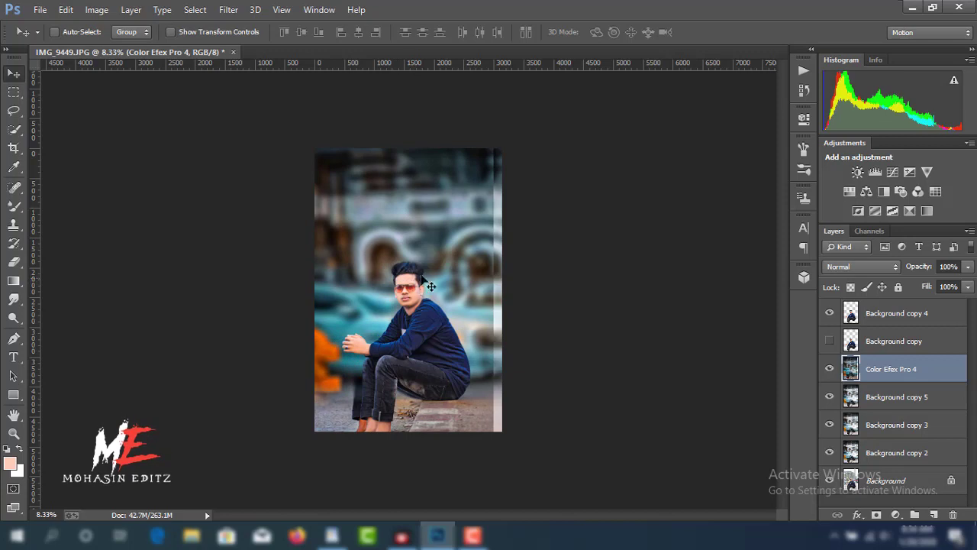
{"action": "key", "text": "ctrl+z"}
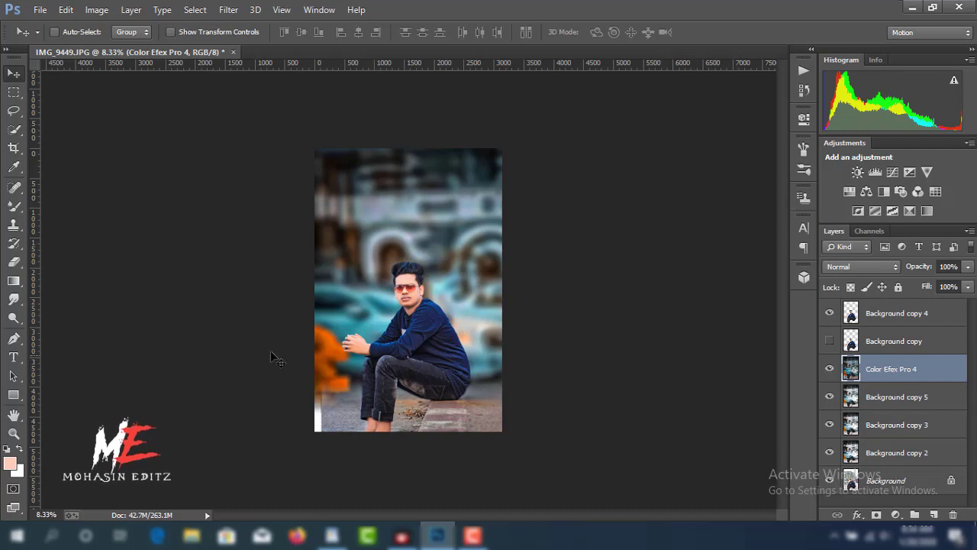
- Content-Aware fill the white strip at the bottom-left edge, then deselect and check it
{"action": "key", "text": "l"}
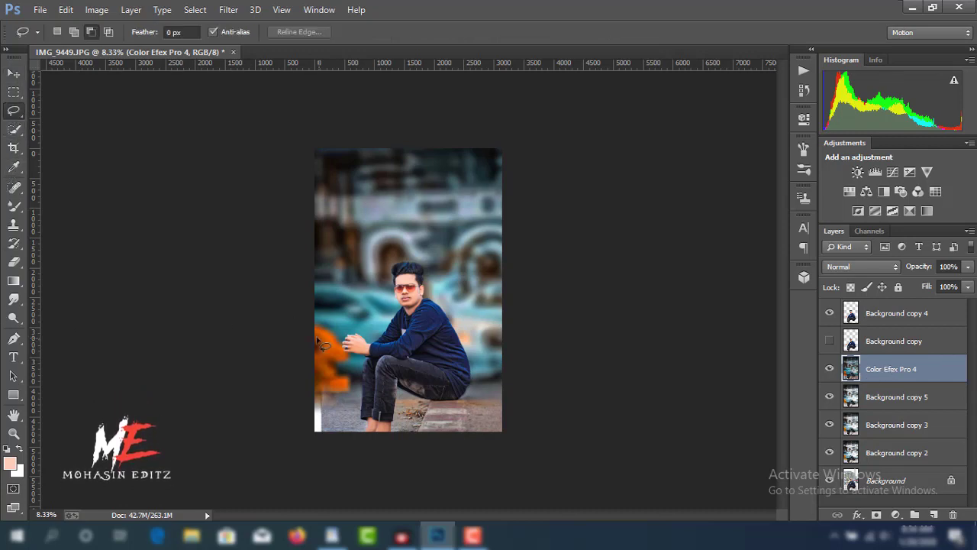
{"action": "left_click_drag", "start_coordinate": [315, 379], "coordinate": [334, 425]}
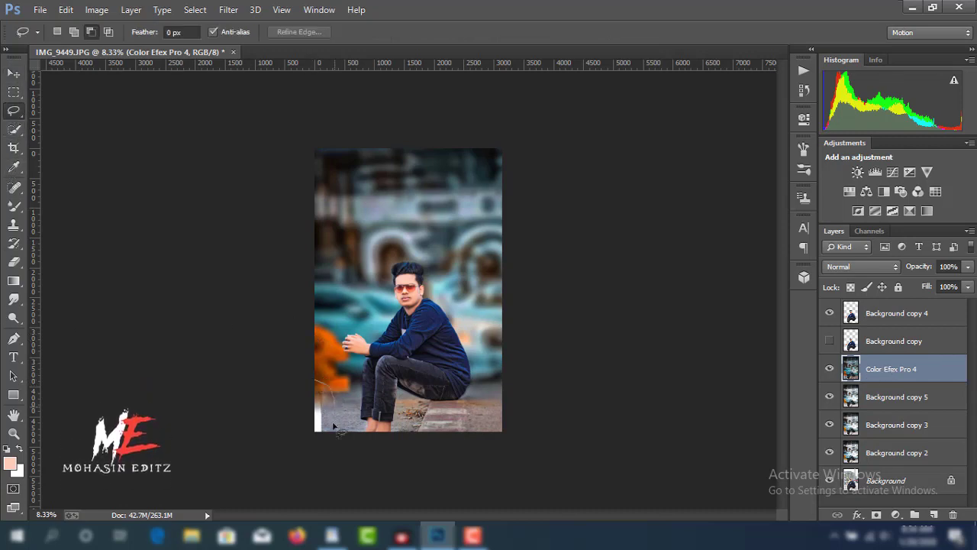
{"action": "right_click", "coordinate": [316, 418]}
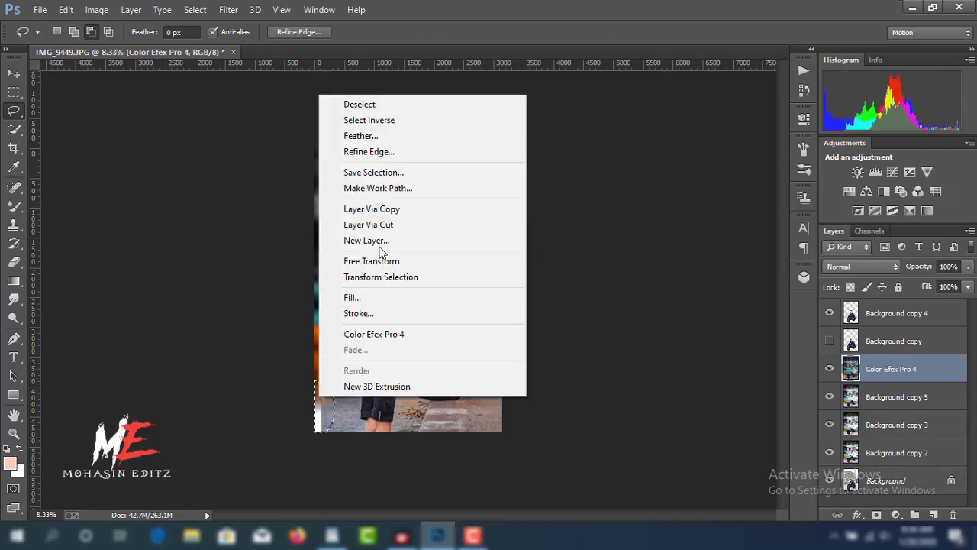
{"action": "left_click", "coordinate": [359, 294]}
{"action": "left_click", "coordinate": [563, 151]}
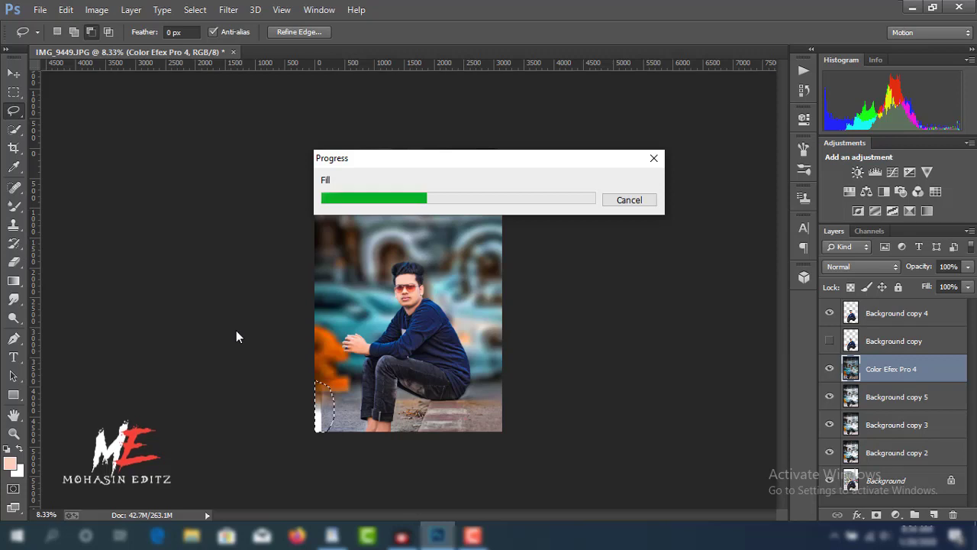
{"action": "right_click", "coordinate": [307, 358]}
{"action": "right_click", "coordinate": [316, 219]}
{"action": "left_click", "coordinate": [351, 224]}
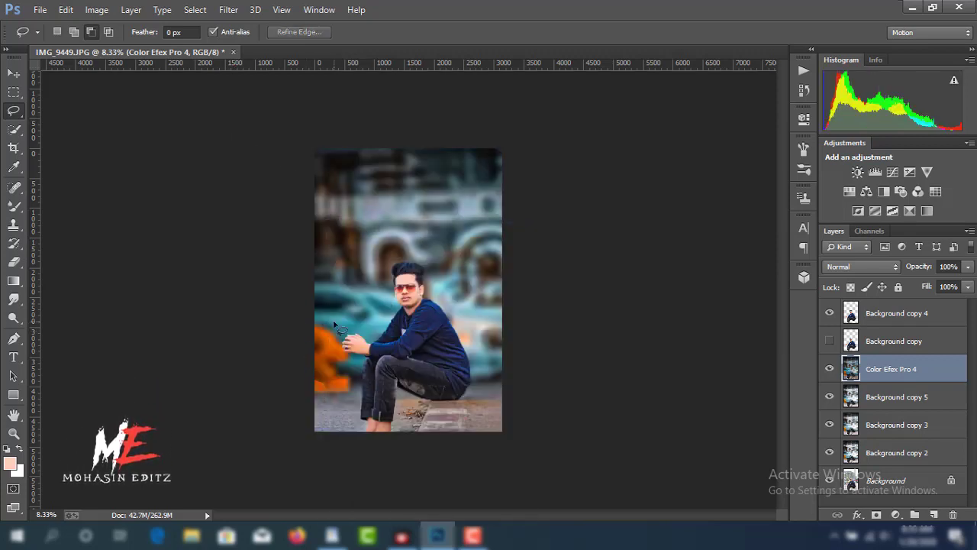
{"action": "key", "text": "ctrl+plus"}
{"action": "key", "text": "ctrl+plus"}
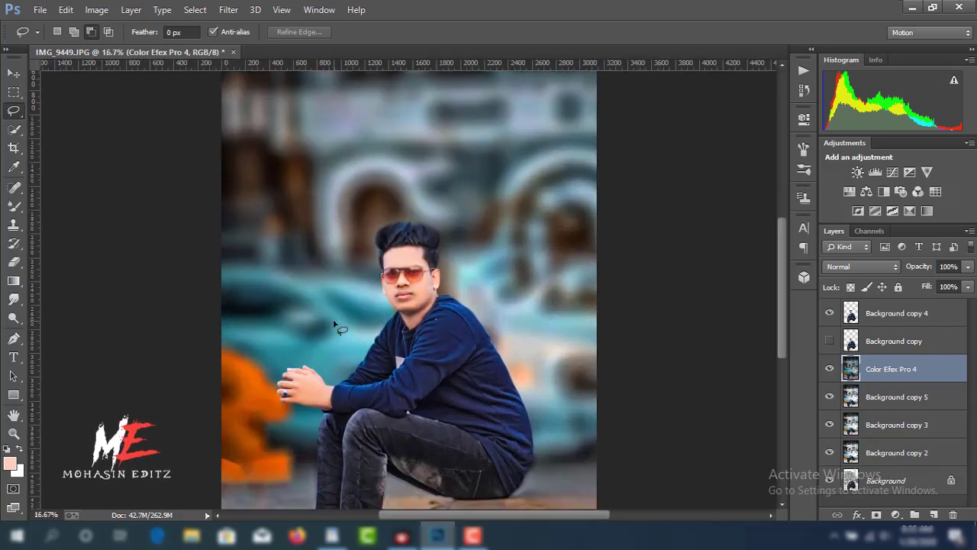
{"action": "key", "text": "ctrl+minus"}
{"action": "key", "text": "ctrl+minus"}
{"action": "key", "text": "ctrl+minus"}
{"action": "key", "text": "ctrl+plus"}
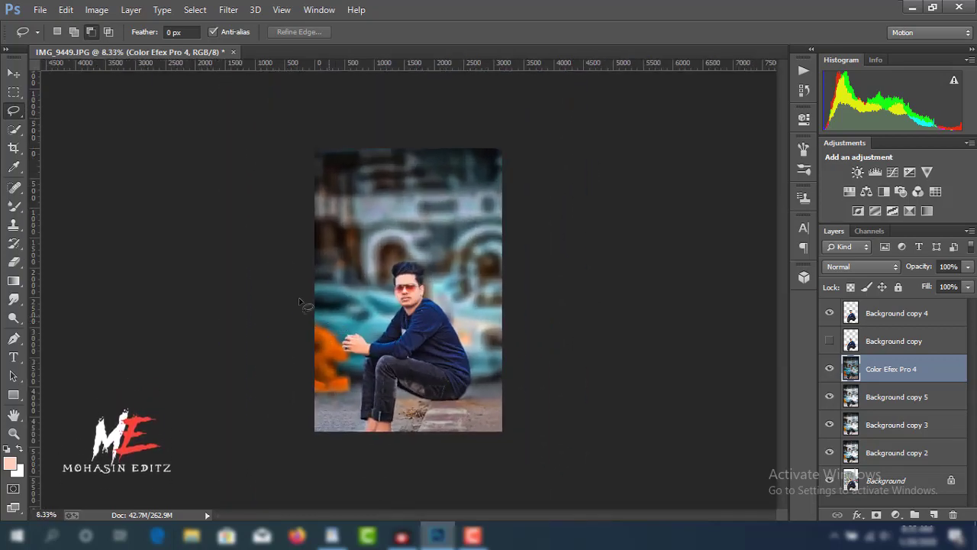
- Merge all visible layers into a new Layer 1 and open the Camera Raw Filter
{"action": "left_click", "coordinate": [893, 319]}
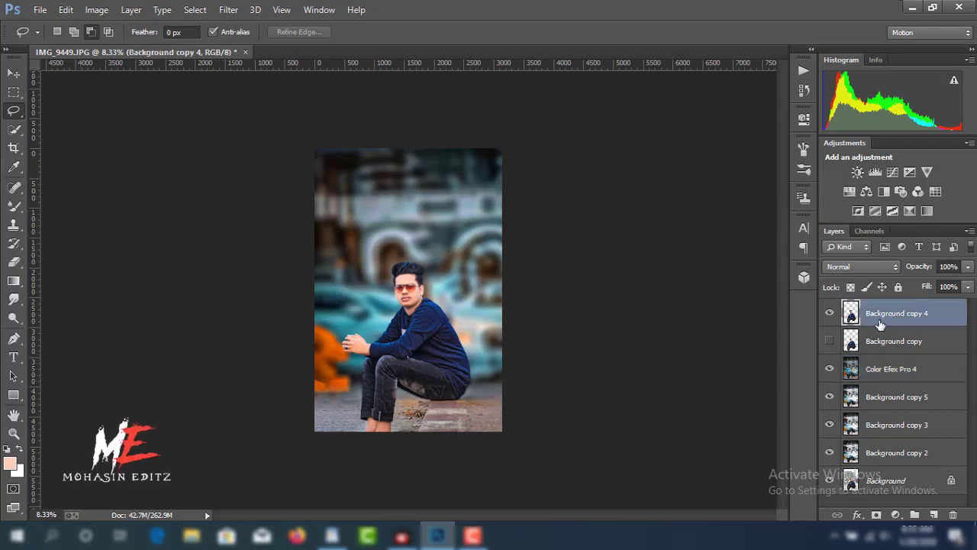
{"action": "key", "text": "ctrl+alt+shift+e"}
{"action": "left_click", "coordinate": [228, 9]}
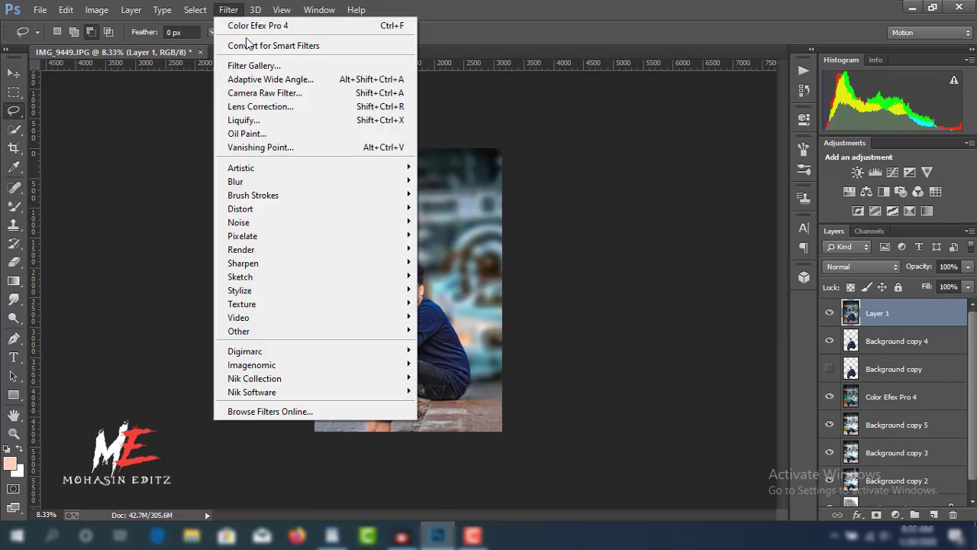
{"action": "left_click", "coordinate": [322, 95]}
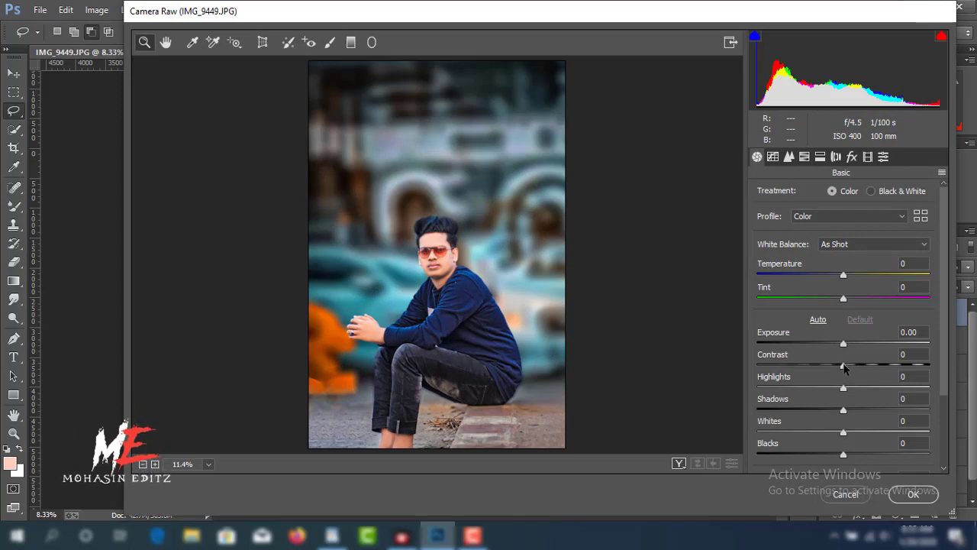
- In Camera Raw, set Contrast +9, Clarity +11 and Highlights -25
{"action": "left_click_drag", "start_coordinate": [844, 367], "coordinate": [853, 368]}
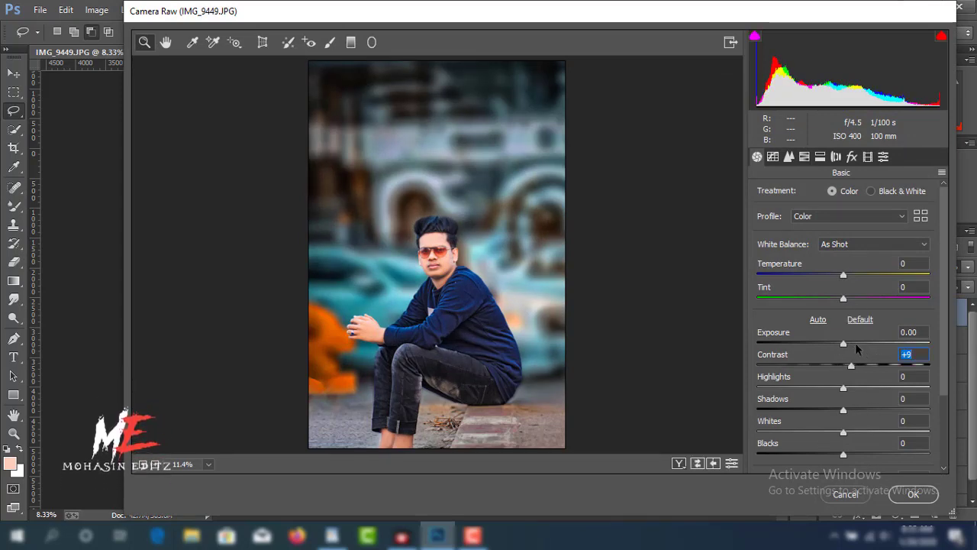
{"action": "scroll", "coordinate": [854, 344], "scroll_direction": "down", "scroll_amount": 3}
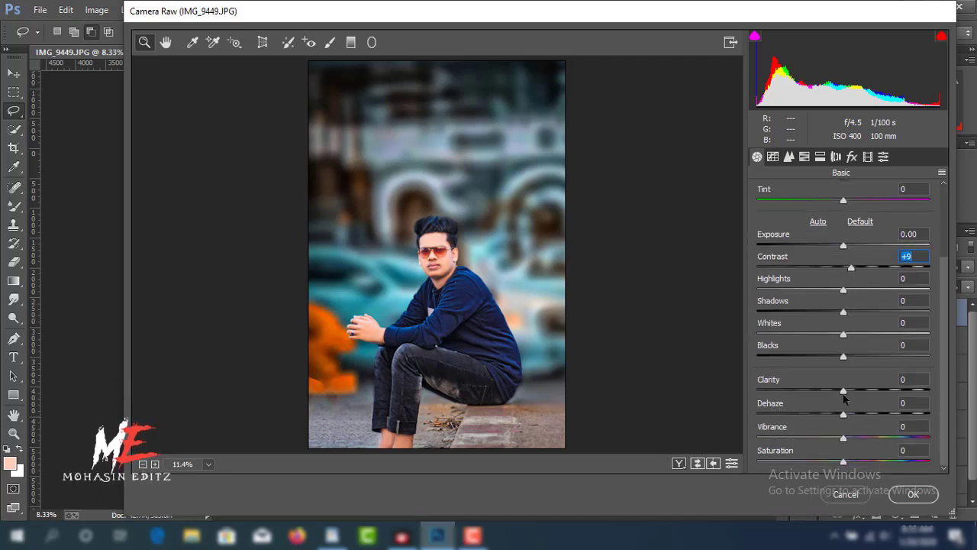
{"action": "left_click_drag", "start_coordinate": [844, 391], "coordinate": [853, 391]}
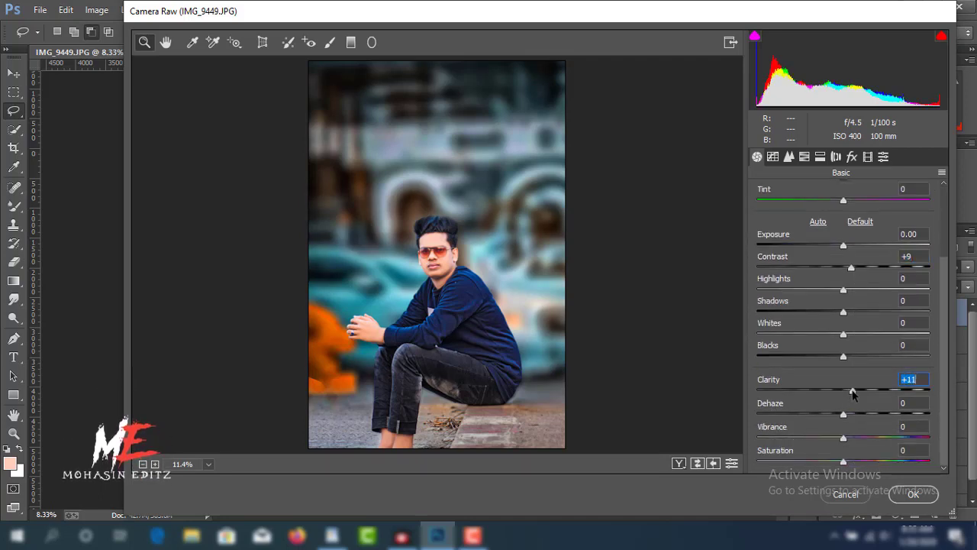
{"action": "scroll", "coordinate": [840, 366], "scroll_direction": "up", "scroll_amount": 3}
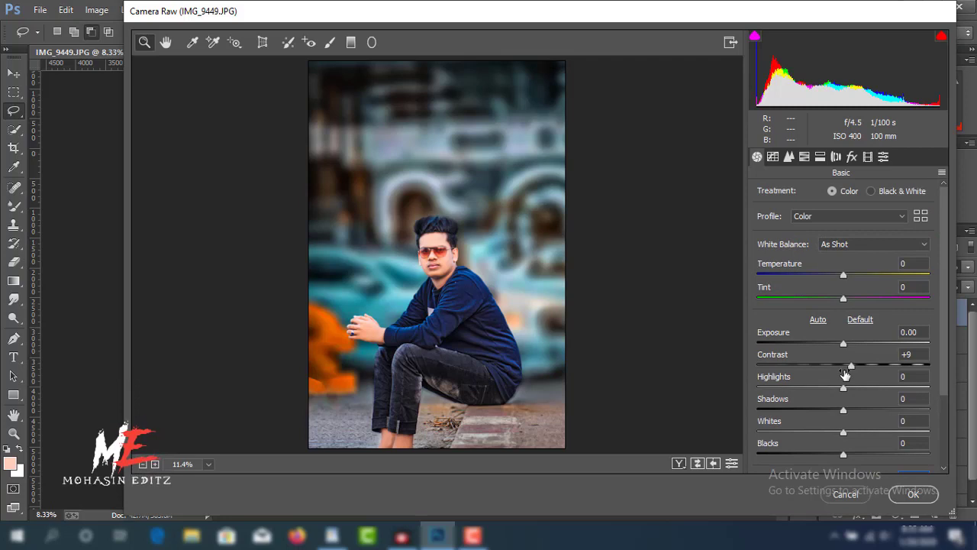
{"action": "left_click_drag", "start_coordinate": [844, 389], "coordinate": [822, 390]}
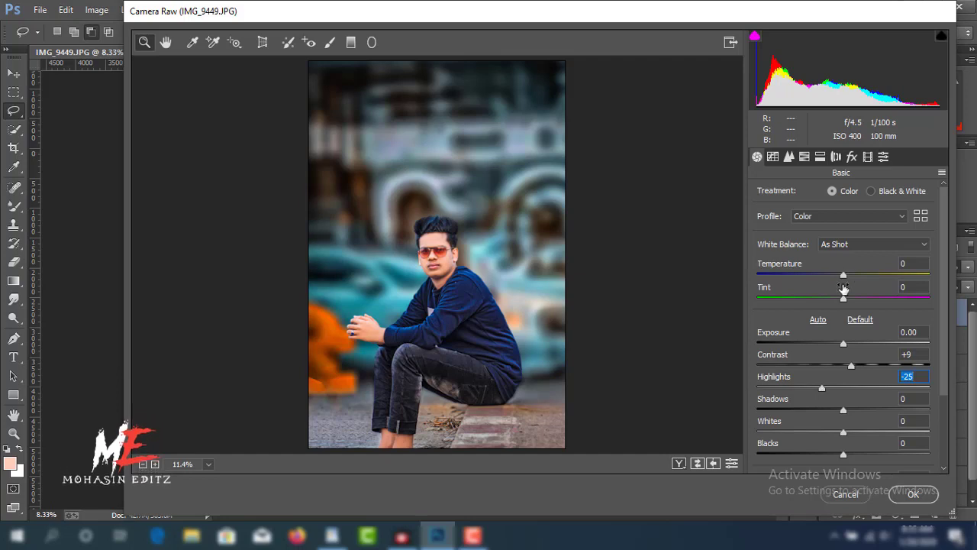
- Darken the edges with a vignette and boost the reds' saturation
{"action": "left_click", "coordinate": [789, 156]}
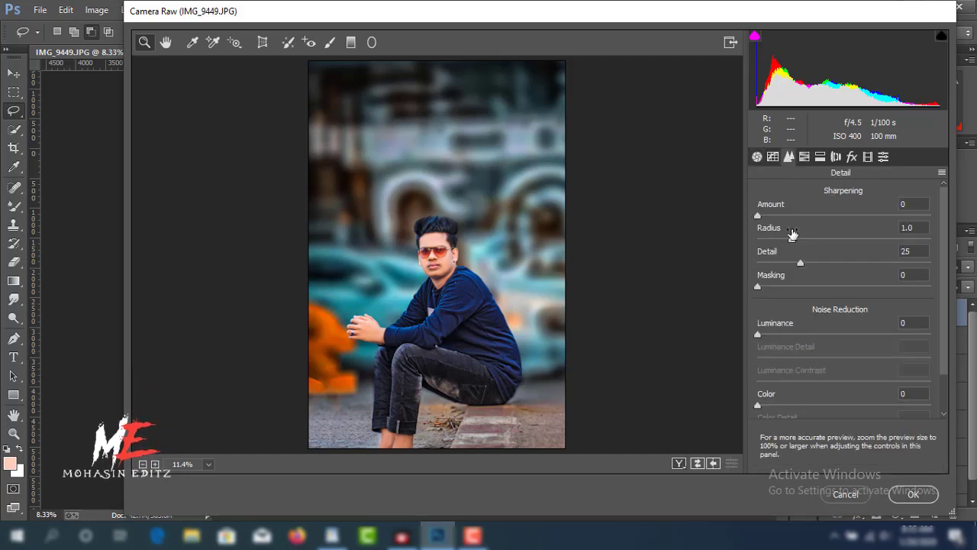
{"action": "left_click", "coordinate": [852, 157]}
{"action": "left_click_drag", "start_coordinate": [847, 345], "coordinate": [819, 350]}
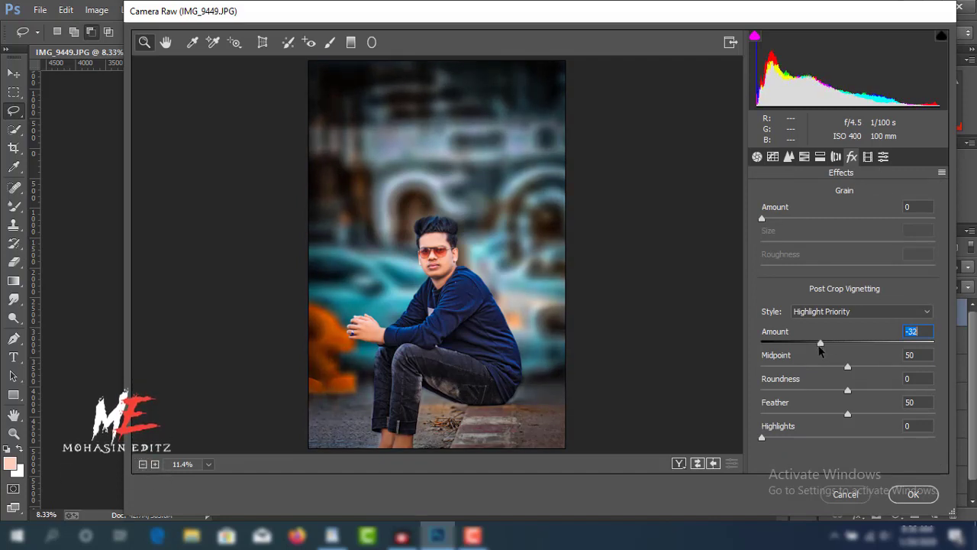
{"action": "left_click", "coordinate": [804, 156]}
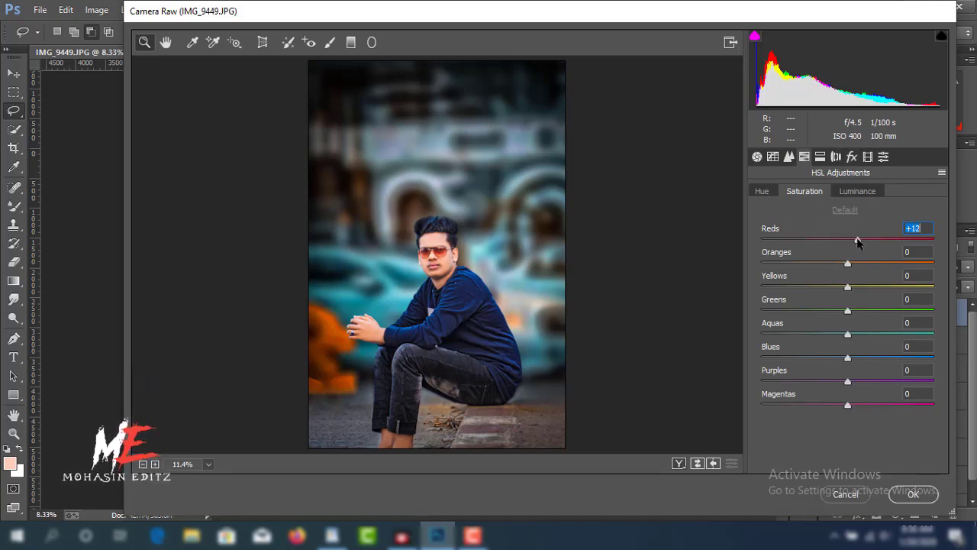
{"action": "left_click_drag", "start_coordinate": [857, 241], "coordinate": [860, 242]}
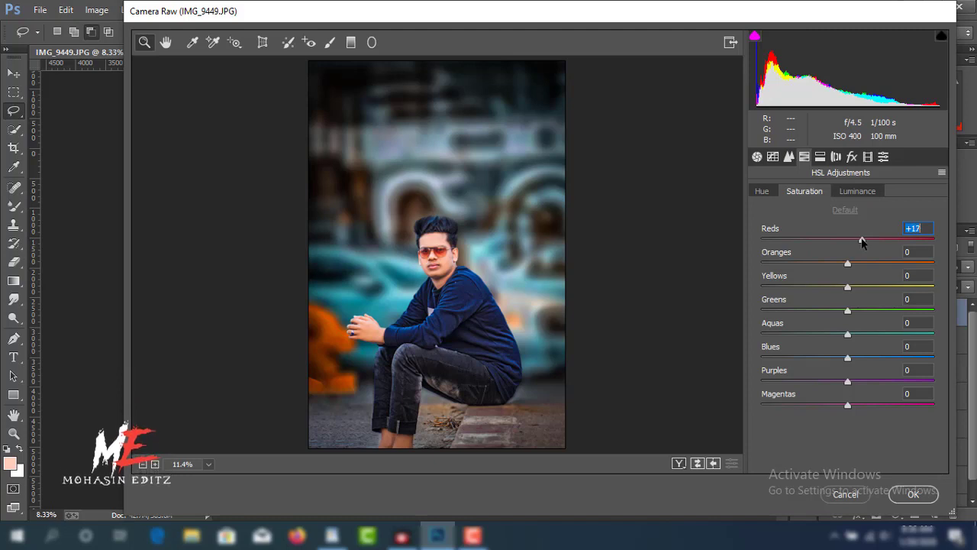
- Raise Oranges luminance to +5, set luminance noise reduction to 16, and apply the edits
{"action": "left_click", "coordinate": [856, 191]}
{"action": "left_click", "coordinate": [848, 264]}
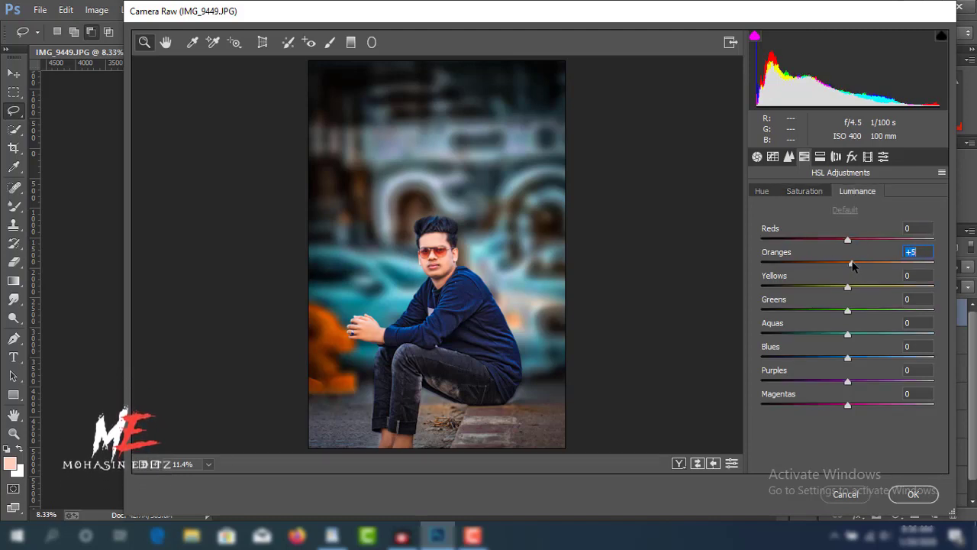
{"action": "left_click", "coordinate": [788, 157]}
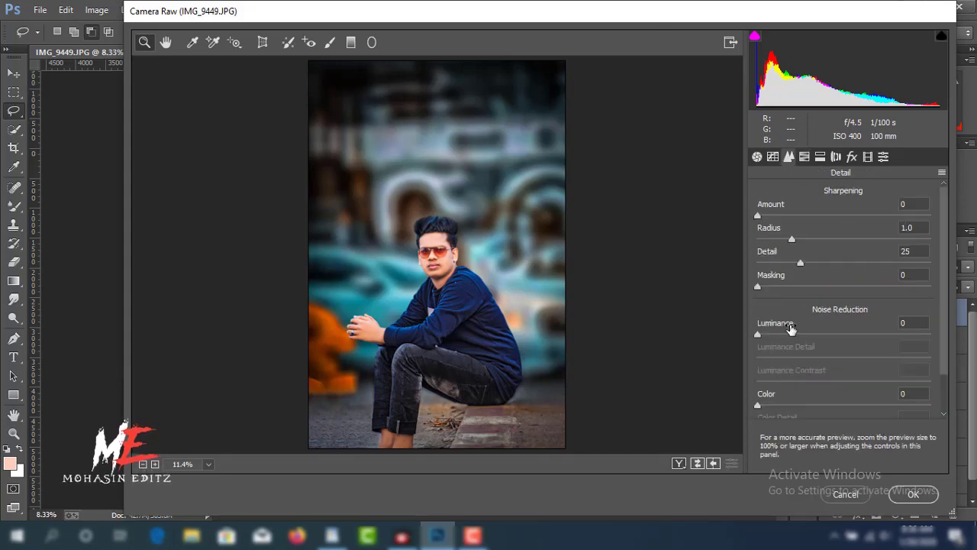
{"action": "left_click_drag", "start_coordinate": [757, 334], "coordinate": [771, 335]}
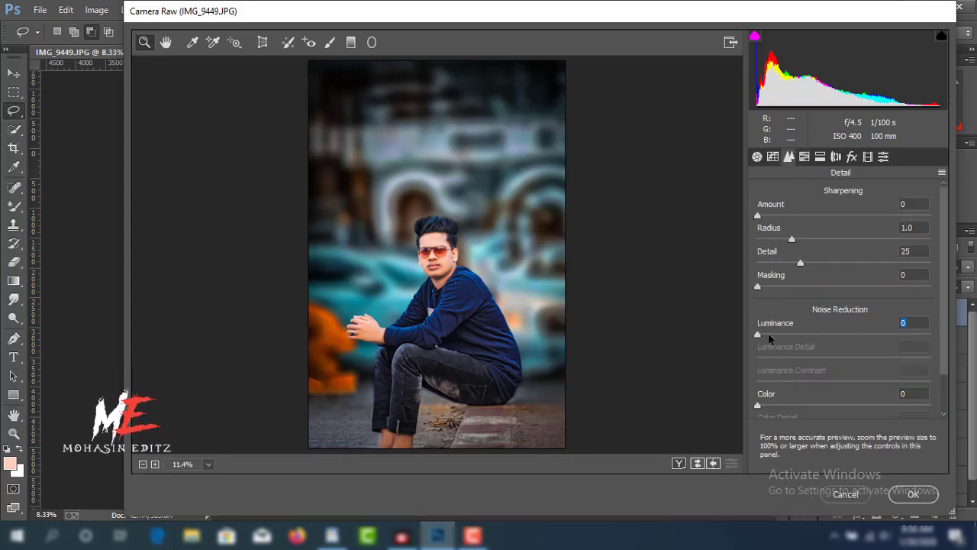
{"action": "left_click", "coordinate": [923, 497]}
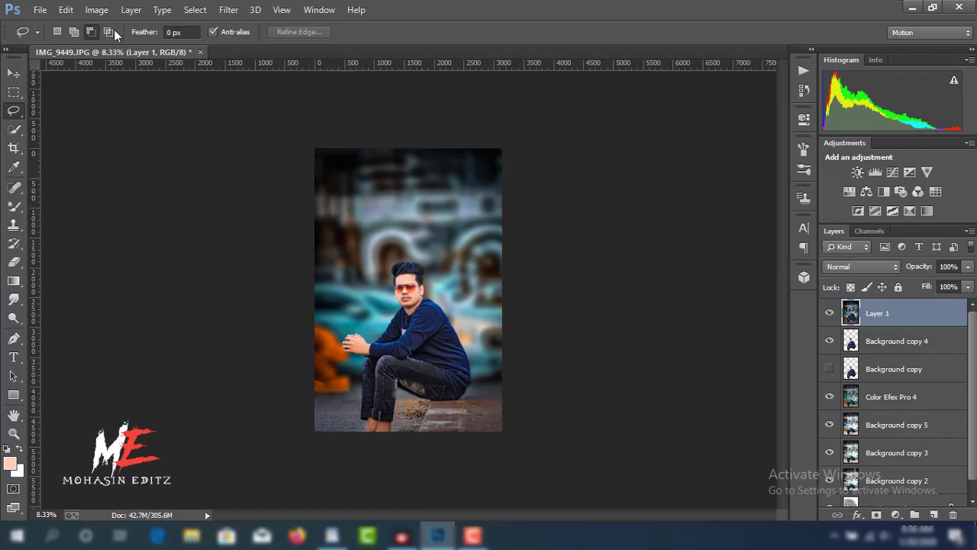
- Apply a Levels adjustment to Layer 1 that lifts the output black point to 7
{"action": "left_click", "coordinate": [96, 9]}
{"action": "mouse_move", "coordinate": [118, 46]}
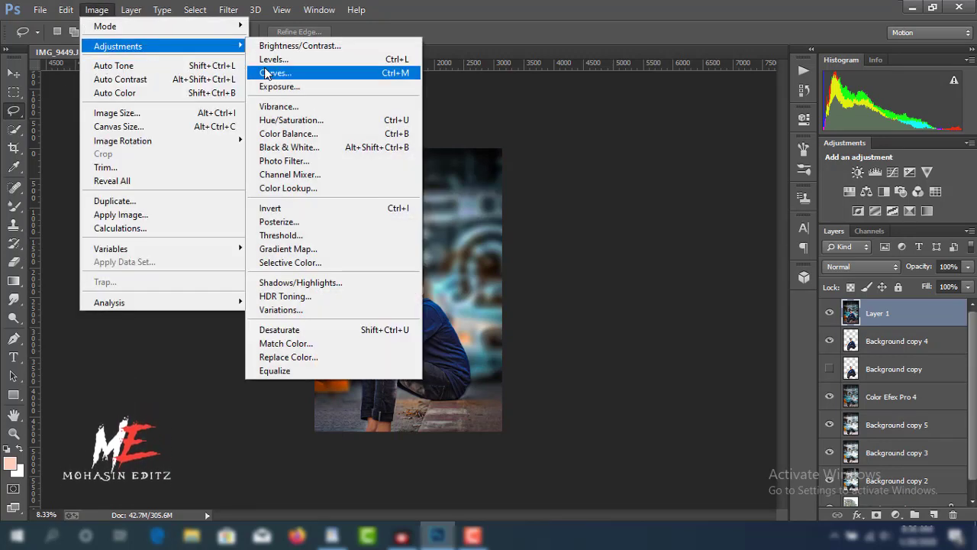
{"action": "left_click", "coordinate": [274, 58]}
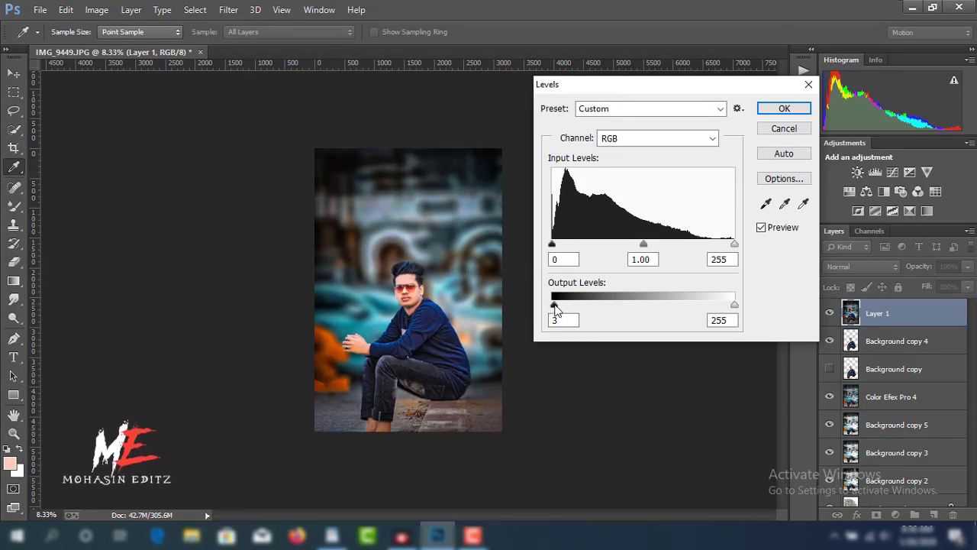
{"action": "left_click_drag", "start_coordinate": [555, 305], "coordinate": [555, 305]}
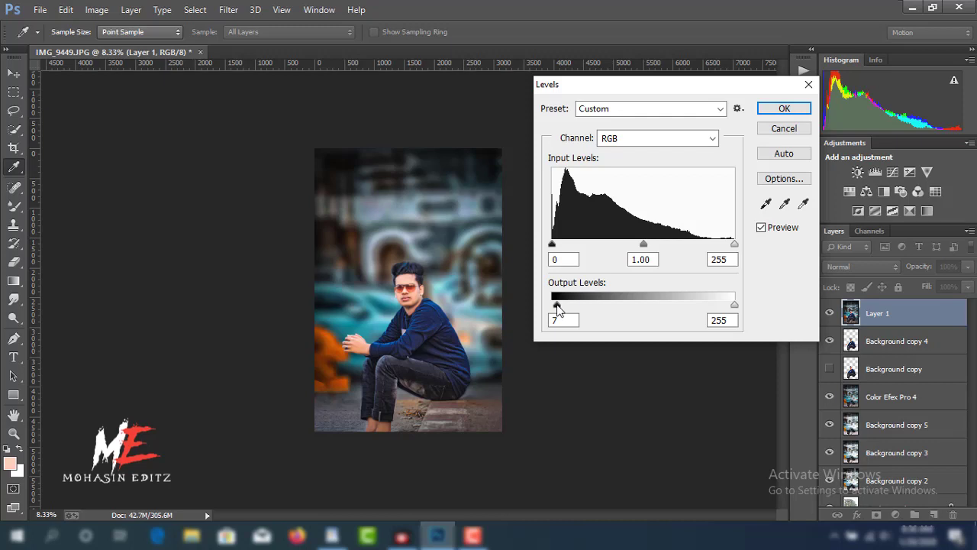
{"action": "left_click", "coordinate": [784, 108]}
{"action": "key", "text": "l"}
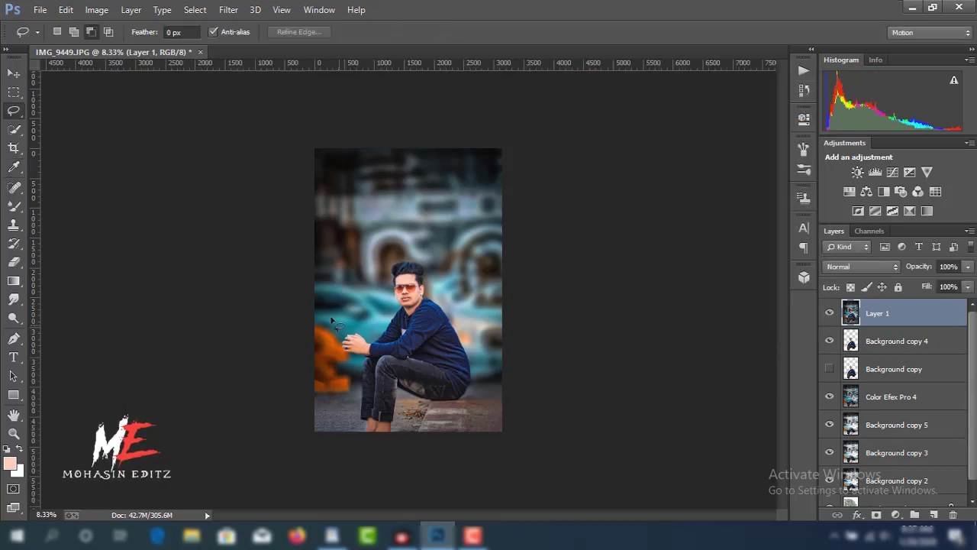
- Stroke Layer 1 with a 5 px near-white (fbfafa) border inside the edges
{"action": "left_click", "coordinate": [67, 10]}
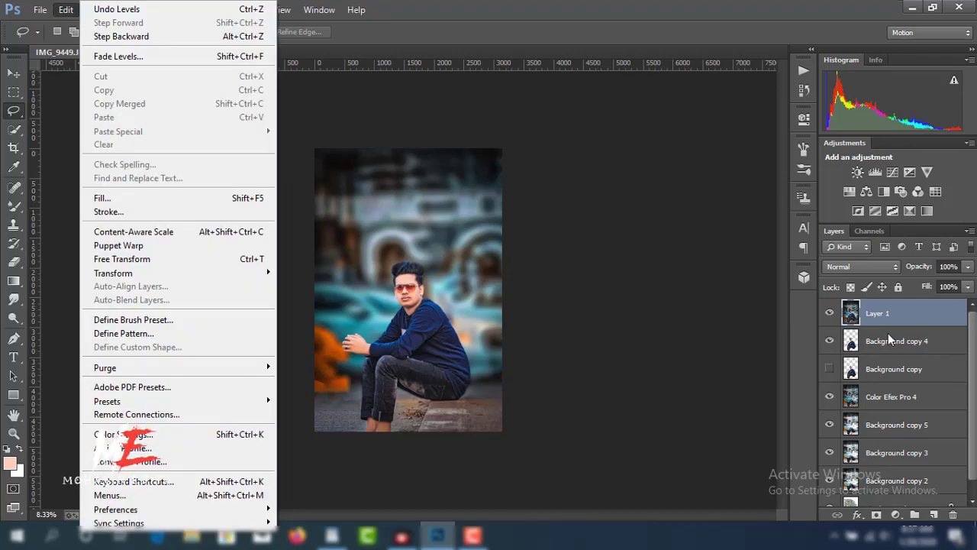
{"action": "left_click", "coordinate": [111, 211]}
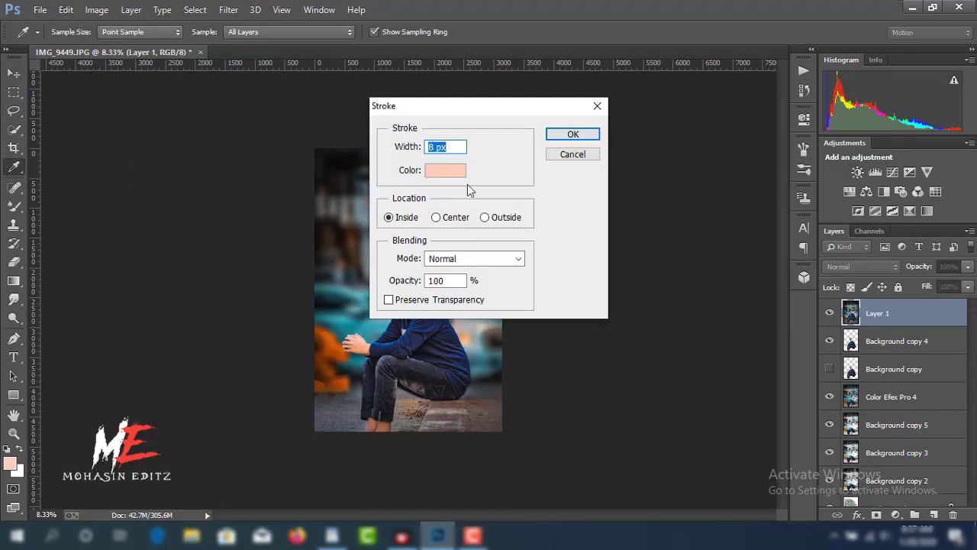
{"action": "left_click", "coordinate": [445, 170]}
{"action": "left_click_drag", "start_coordinate": [488, 136], "coordinate": [446, 132]}
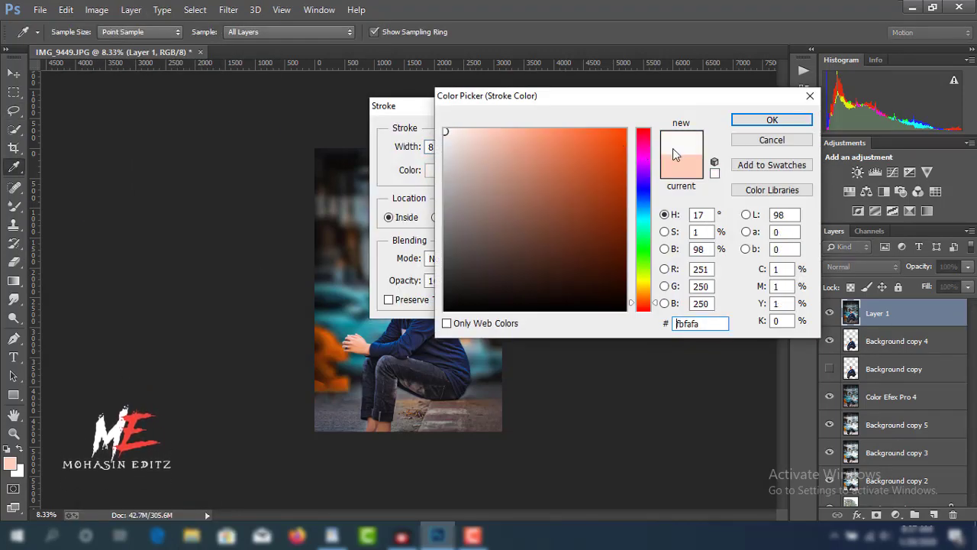
{"action": "key", "text": "Return"}
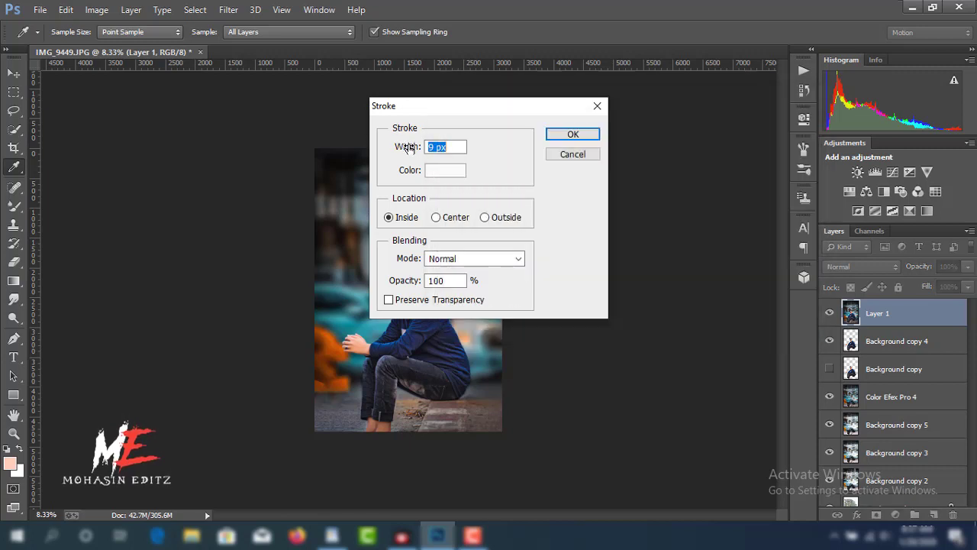
{"action": "left_click_drag", "start_coordinate": [408, 146], "coordinate": [404, 147]}
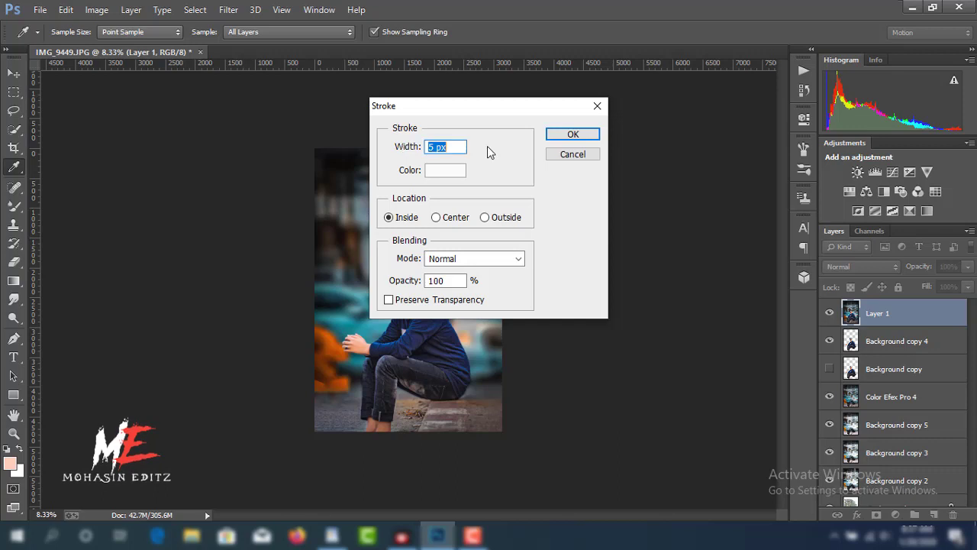
{"action": "left_click", "coordinate": [561, 137]}
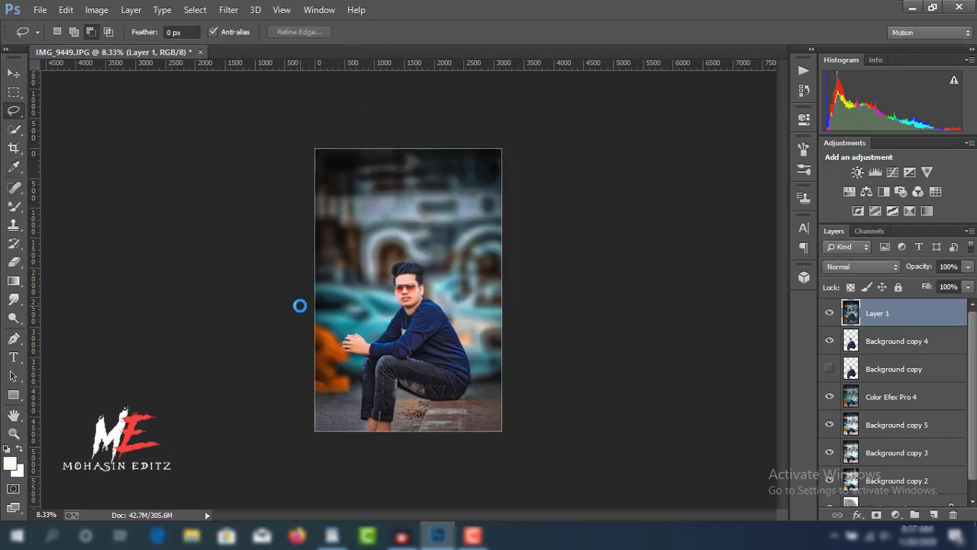
- Place the logo file 20191226_065226 from the My text folder into the photo
{"action": "left_click", "coordinate": [40, 9]}
{"action": "left_click", "coordinate": [158, 212]}
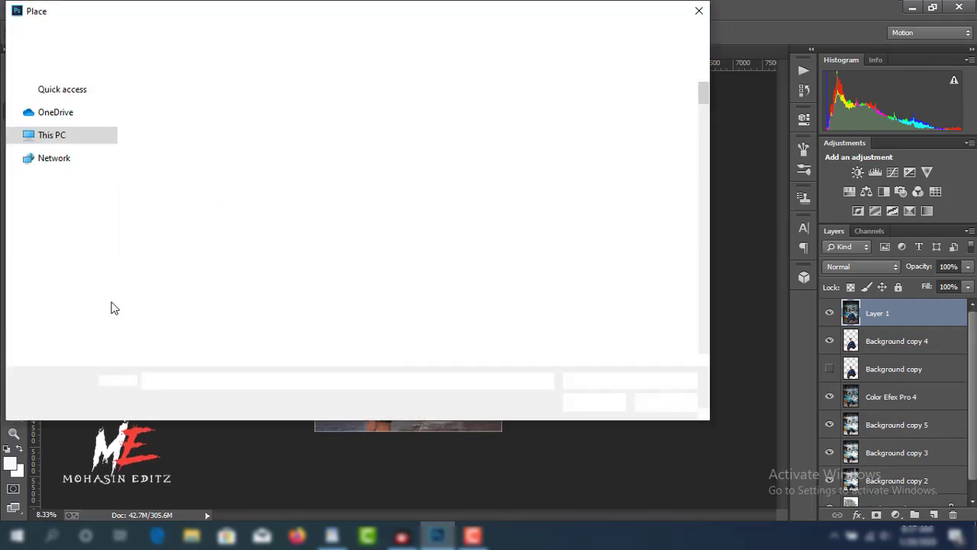
{"action": "scroll", "coordinate": [57, 263], "scroll_direction": "up", "scroll_amount": 3}
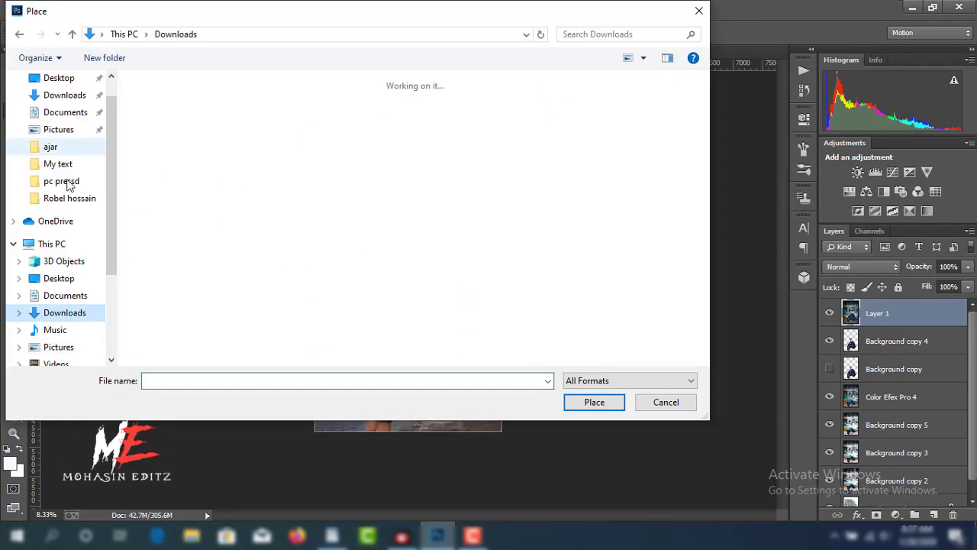
{"action": "left_click", "coordinate": [58, 164]}
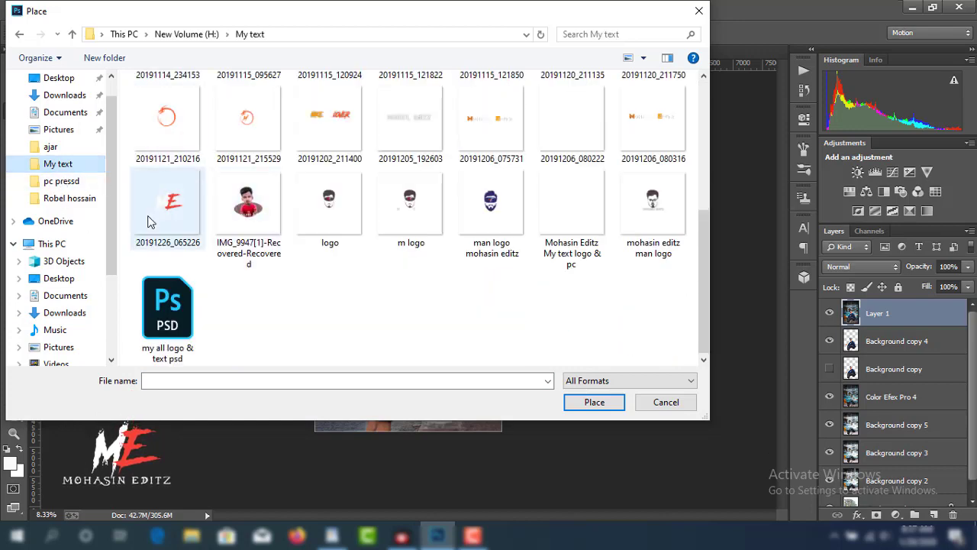
{"action": "left_click", "coordinate": [152, 215]}
{"action": "key", "text": "Return"}
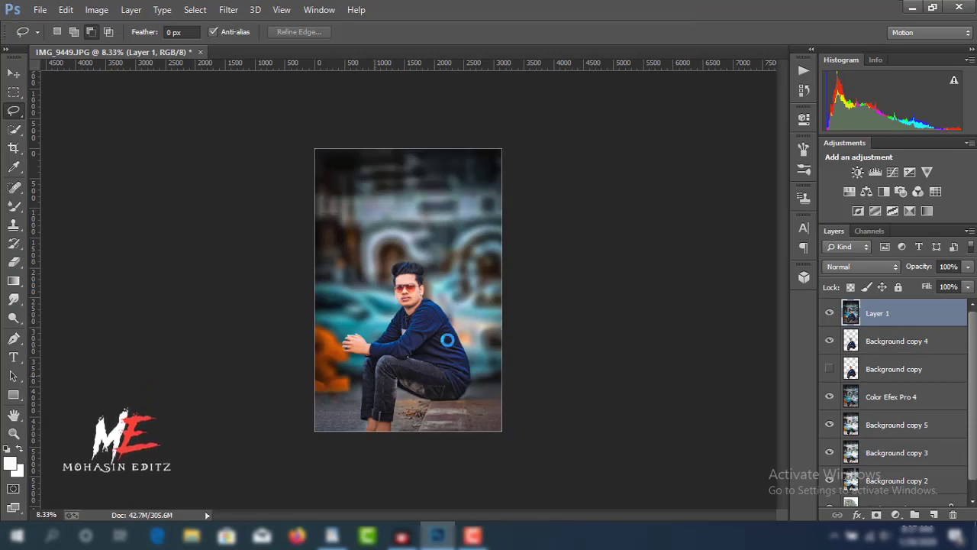
- Scale the logo to 44% and position it in the photo's top-left corner
{"action": "left_click_drag", "start_coordinate": [446, 327], "coordinate": [441, 321]}
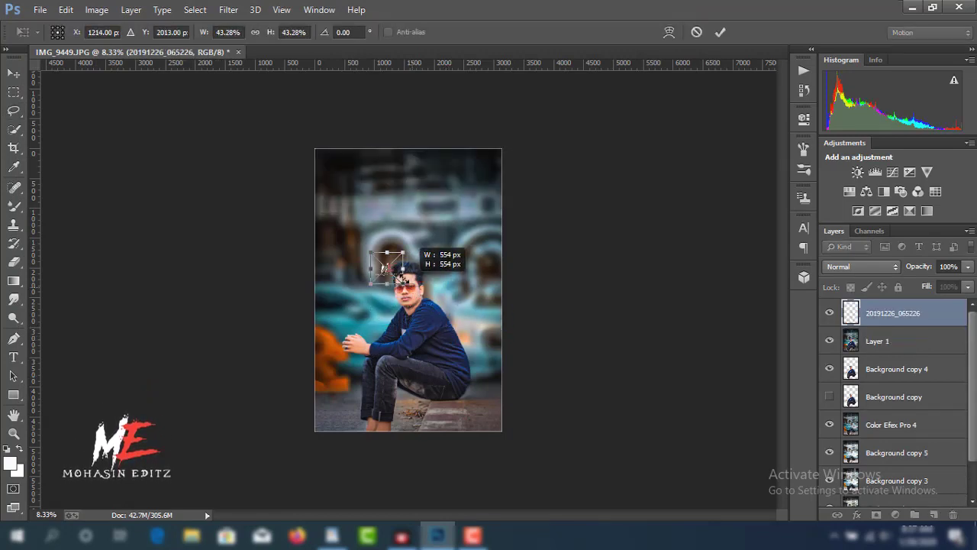
{"action": "left_click_drag", "start_coordinate": [412, 290], "coordinate": [356, 186]}
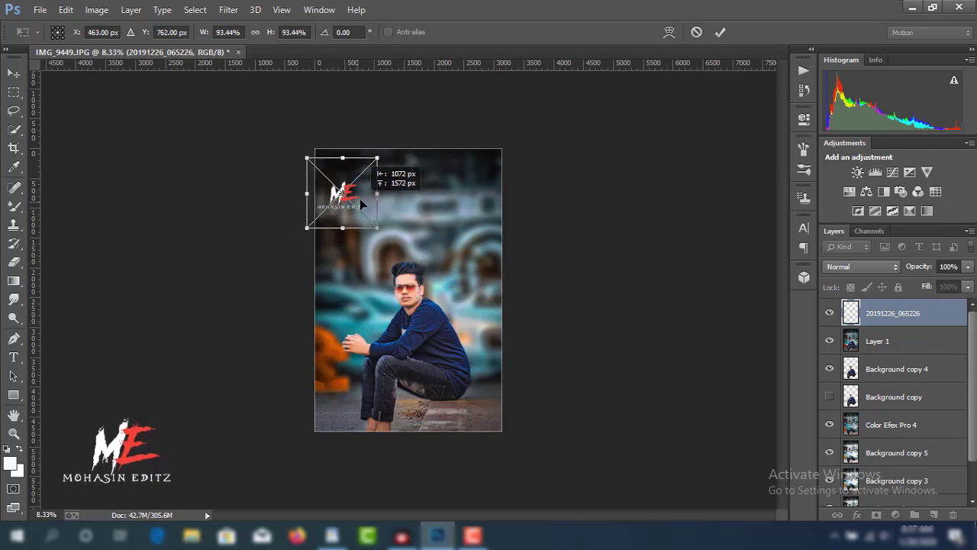
{"action": "left_click_drag", "start_coordinate": [385, 219], "coordinate": [346, 185]}
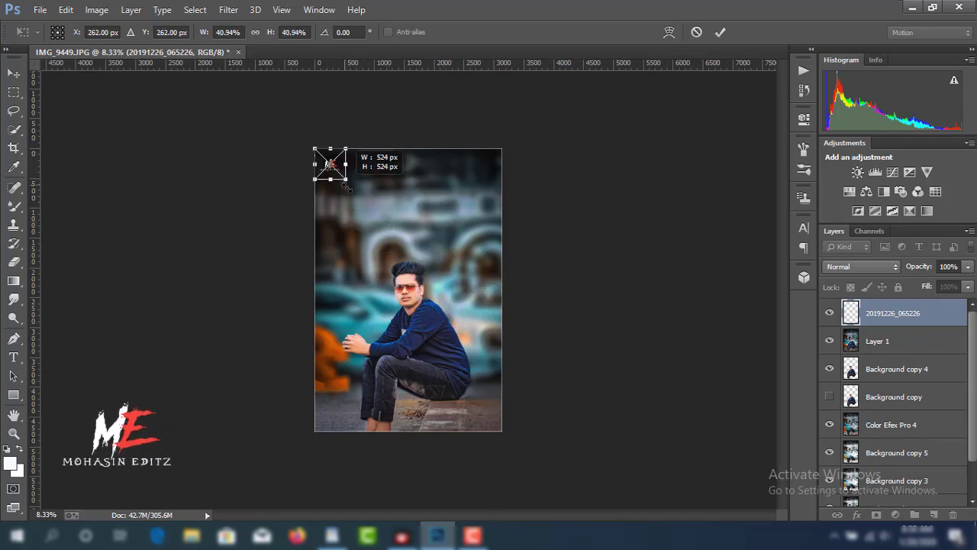
{"action": "left_click_drag", "start_coordinate": [345, 184], "coordinate": [348, 189]}
{"action": "key", "text": "Up"}
{"action": "key", "text": "Up"}
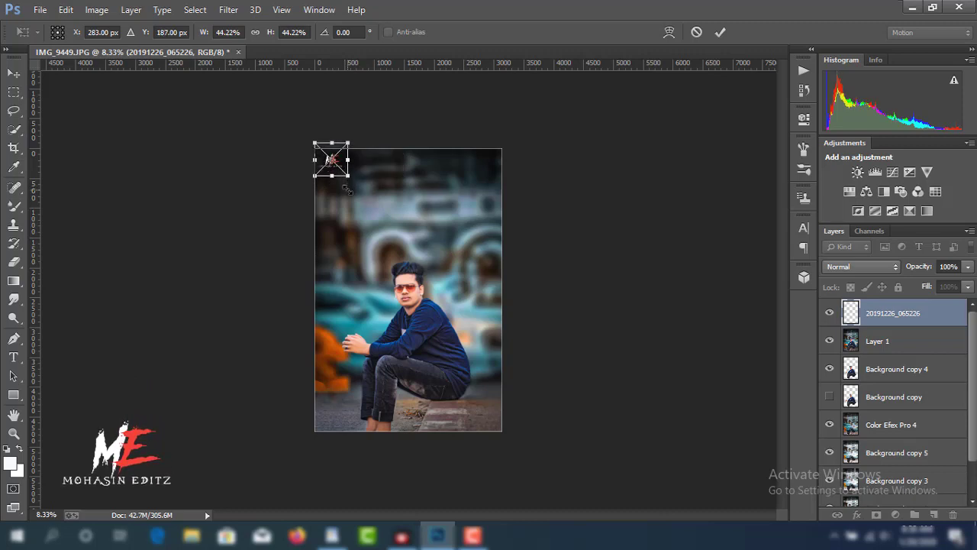
{"action": "key", "text": "Up"}
{"action": "key", "text": "Up"}
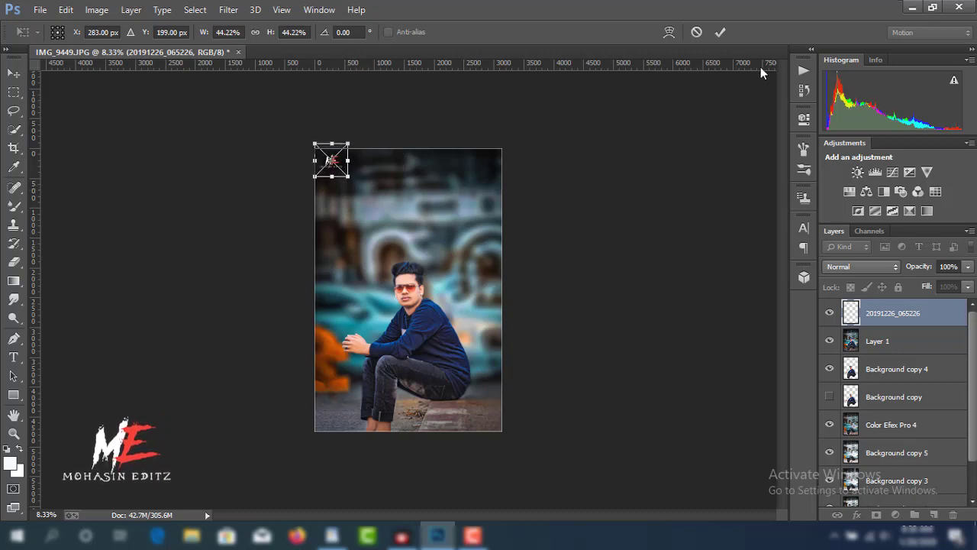
{"action": "key", "text": "Return"}
{"action": "key", "text": "ctrl+plus"}
{"action": "key", "text": "ctrl+plus"}
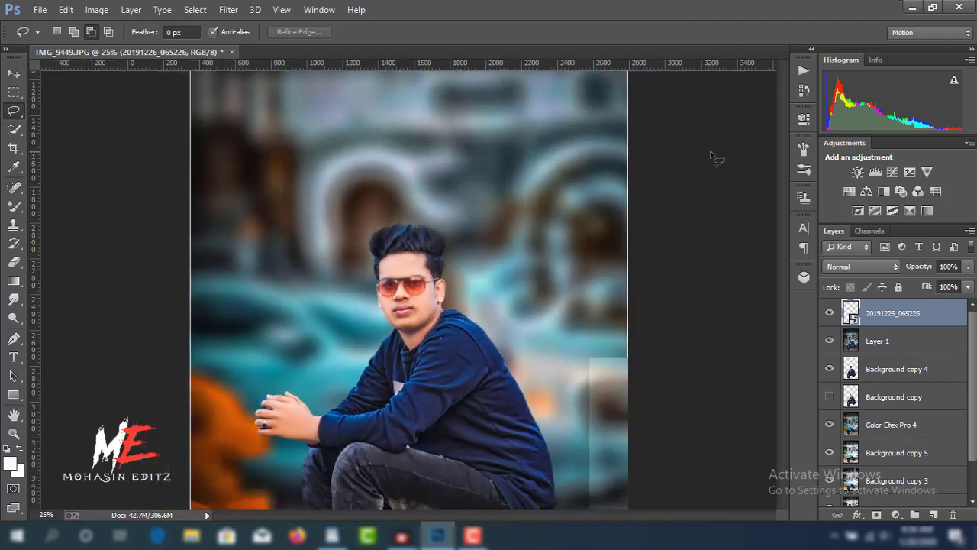
{"action": "key", "text": "ctrl+minus"}
{"action": "key", "text": "ctrl+minus"}
{"action": "key", "text": "ctrl+minus"}
{"action": "key", "text": "ctrl+minus"}
{"action": "key", "text": "ctrl+minus"}
{"action": "key", "text": "ctrl+plus"}
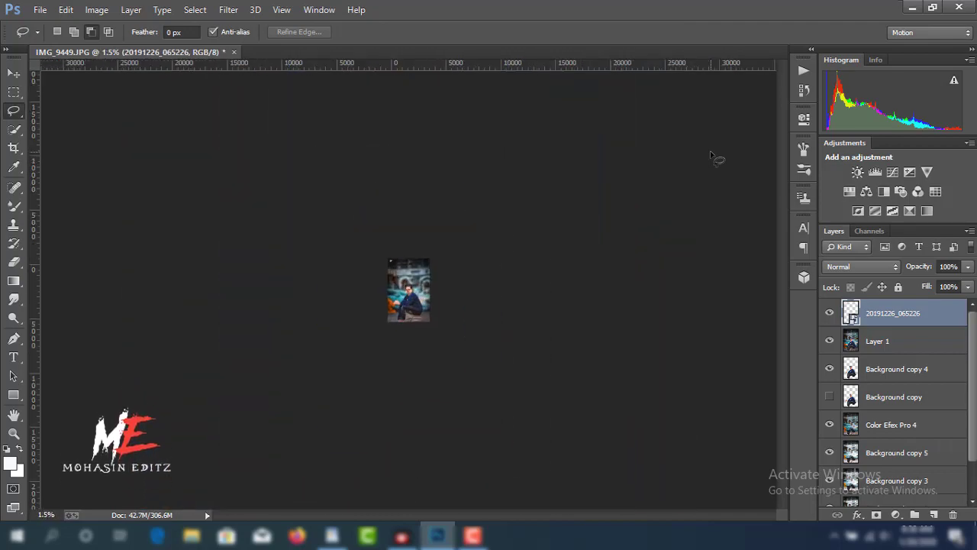
{"action": "key", "text": "ctrl+plus"}
{"action": "key", "text": "ctrl+plus"}
{"action": "key", "text": "ctrl+plus"}
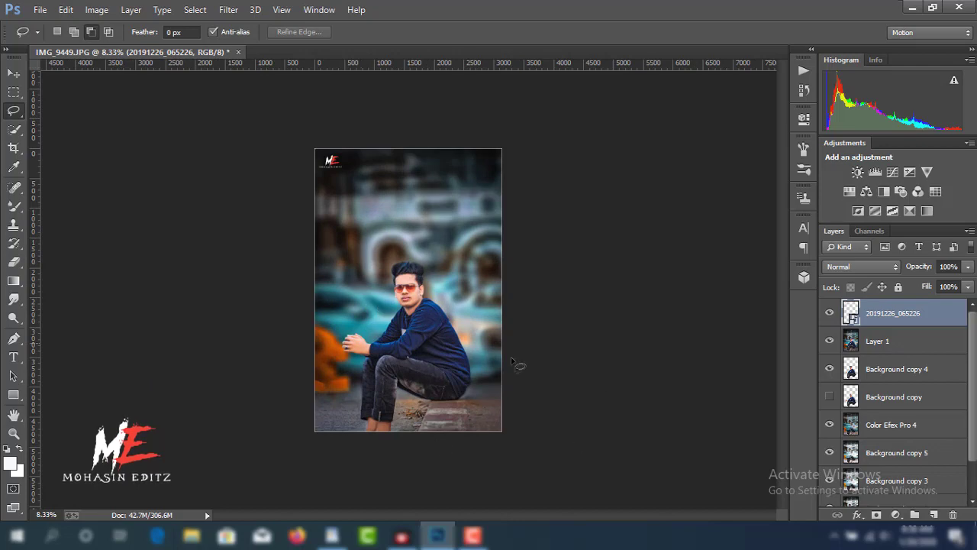
- Save the portrait as IMG_9449.JPG at maximum quality 12, replacing the existing file
{"action": "left_click", "coordinate": [39, 9]}
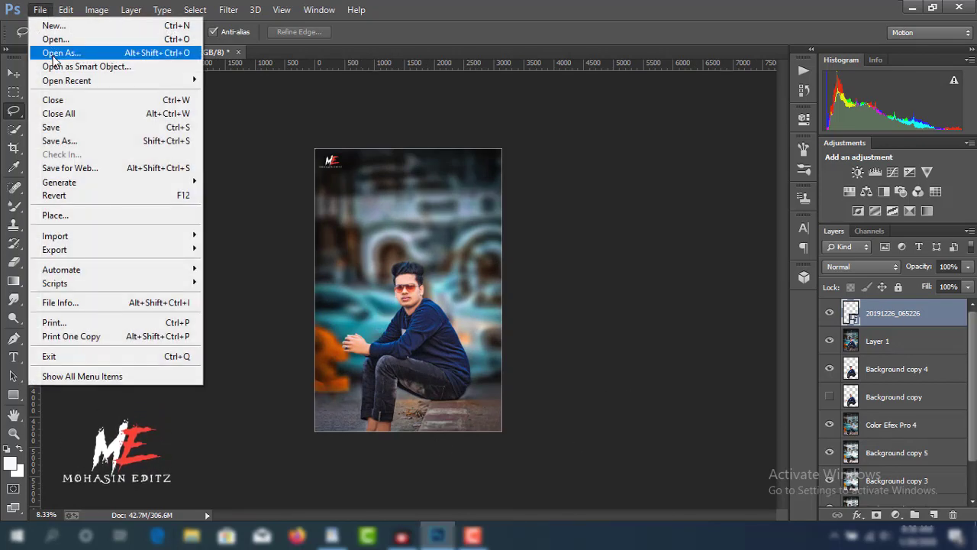
{"action": "left_click", "coordinate": [73, 139]}
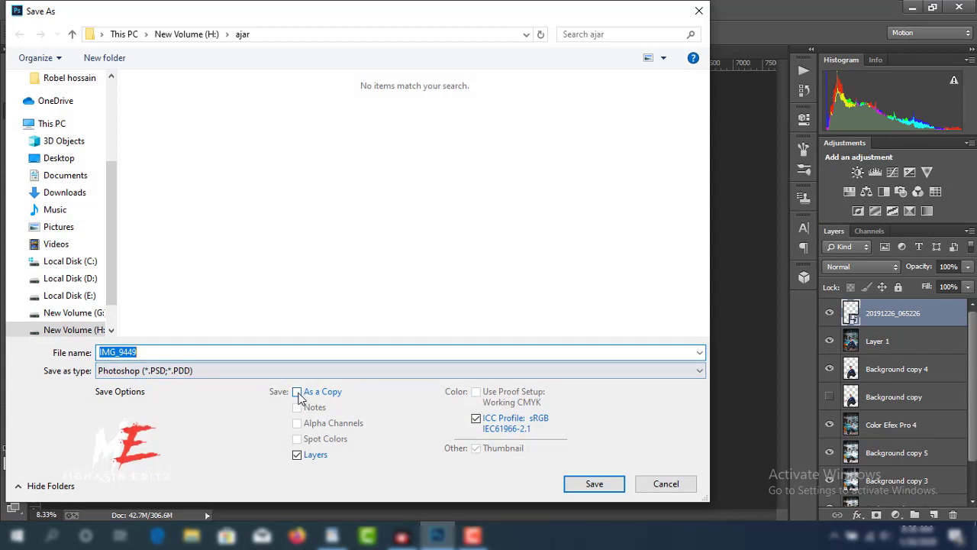
{"action": "left_click", "coordinate": [236, 370]}
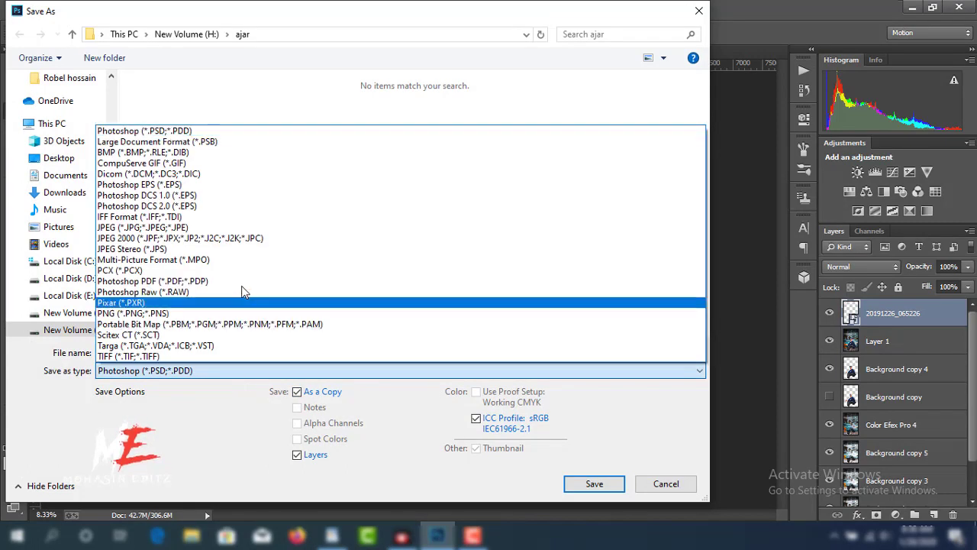
{"action": "left_click", "coordinate": [237, 290]}
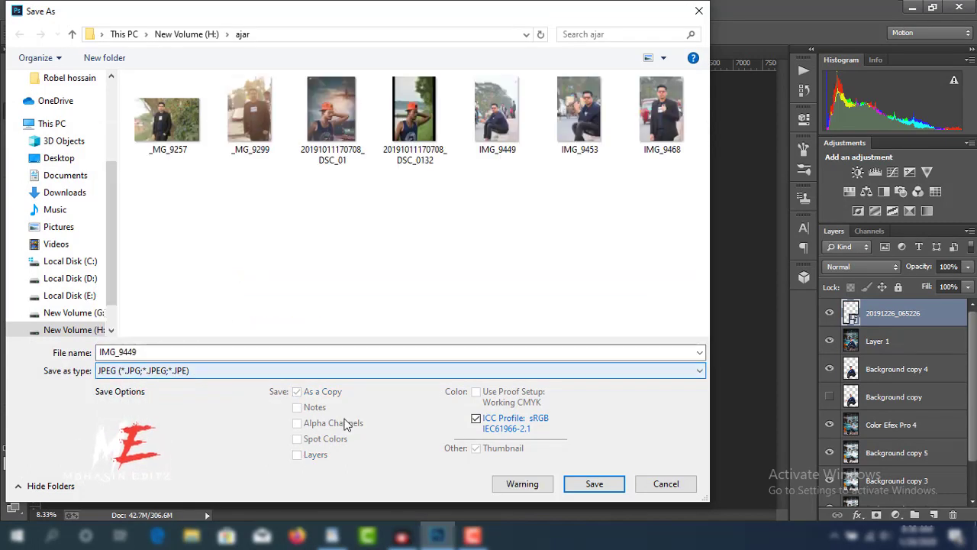
{"action": "left_click", "coordinate": [594, 483]}
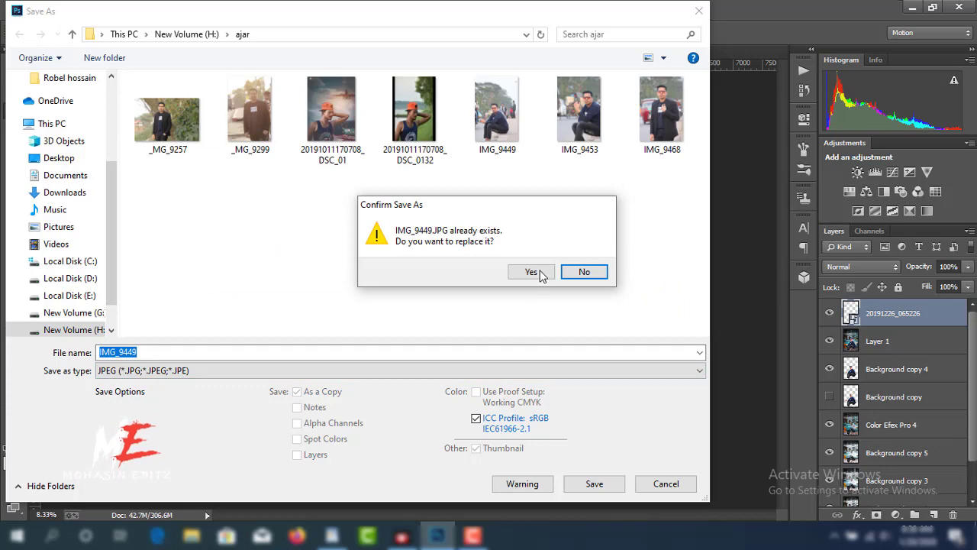
{"action": "left_click", "coordinate": [539, 273]}
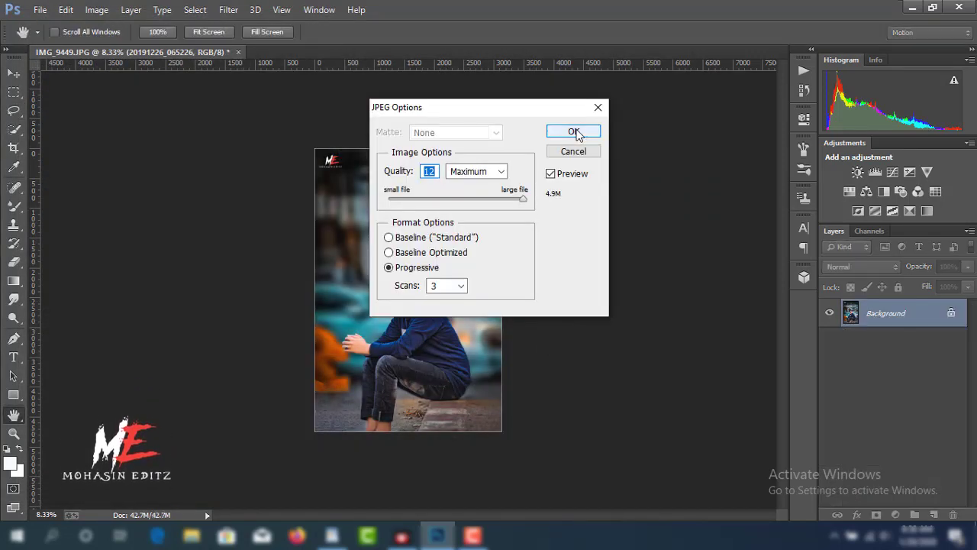
{"action": "left_click", "coordinate": [574, 132]}
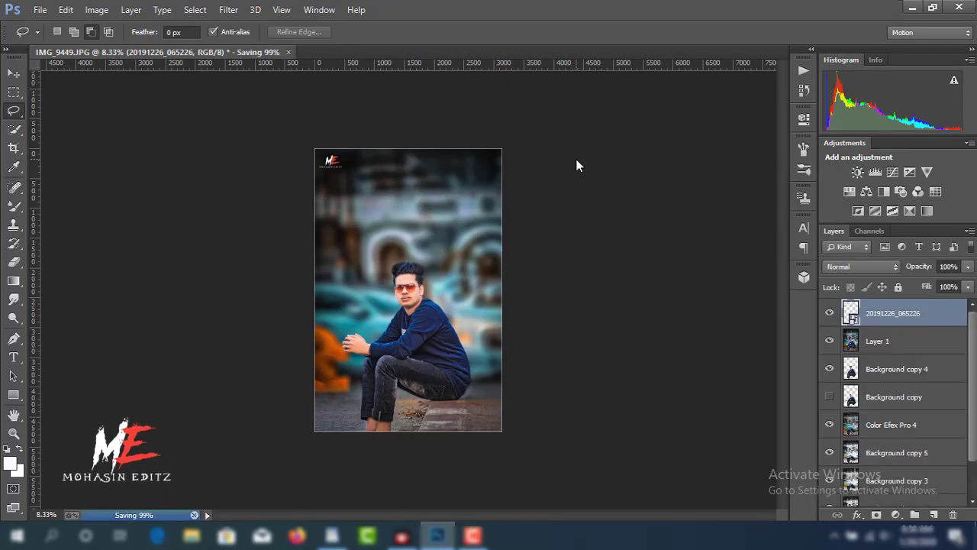